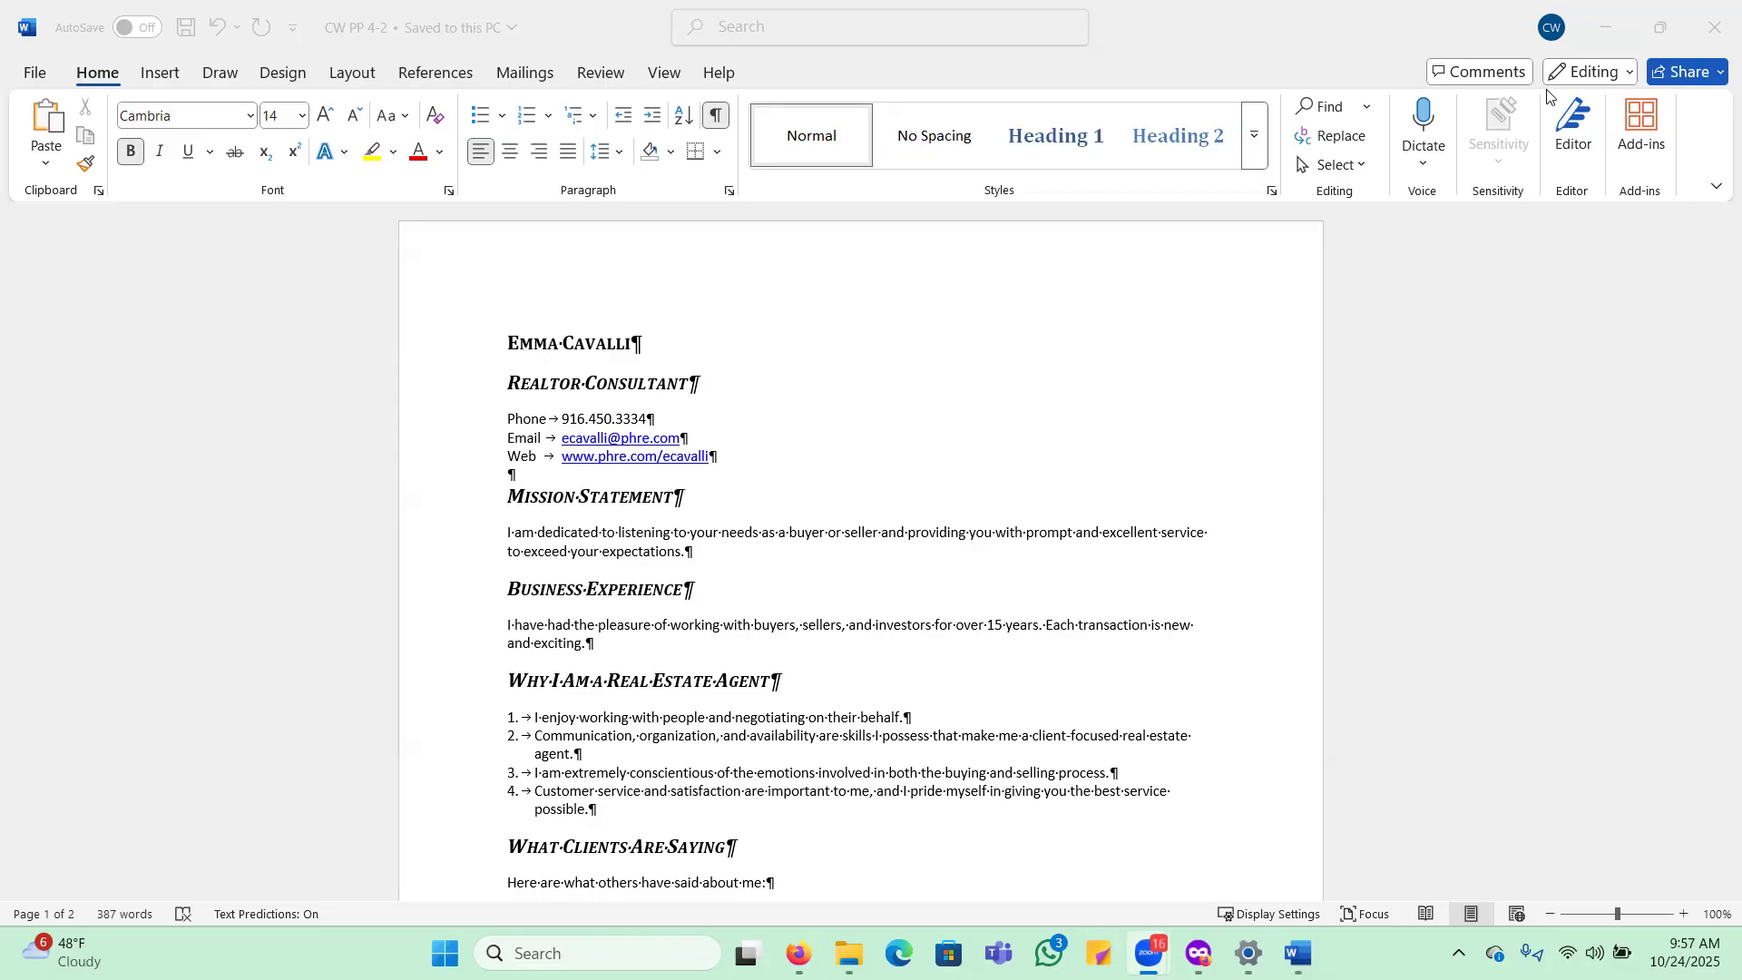
pyautogui.click(1576, 75)
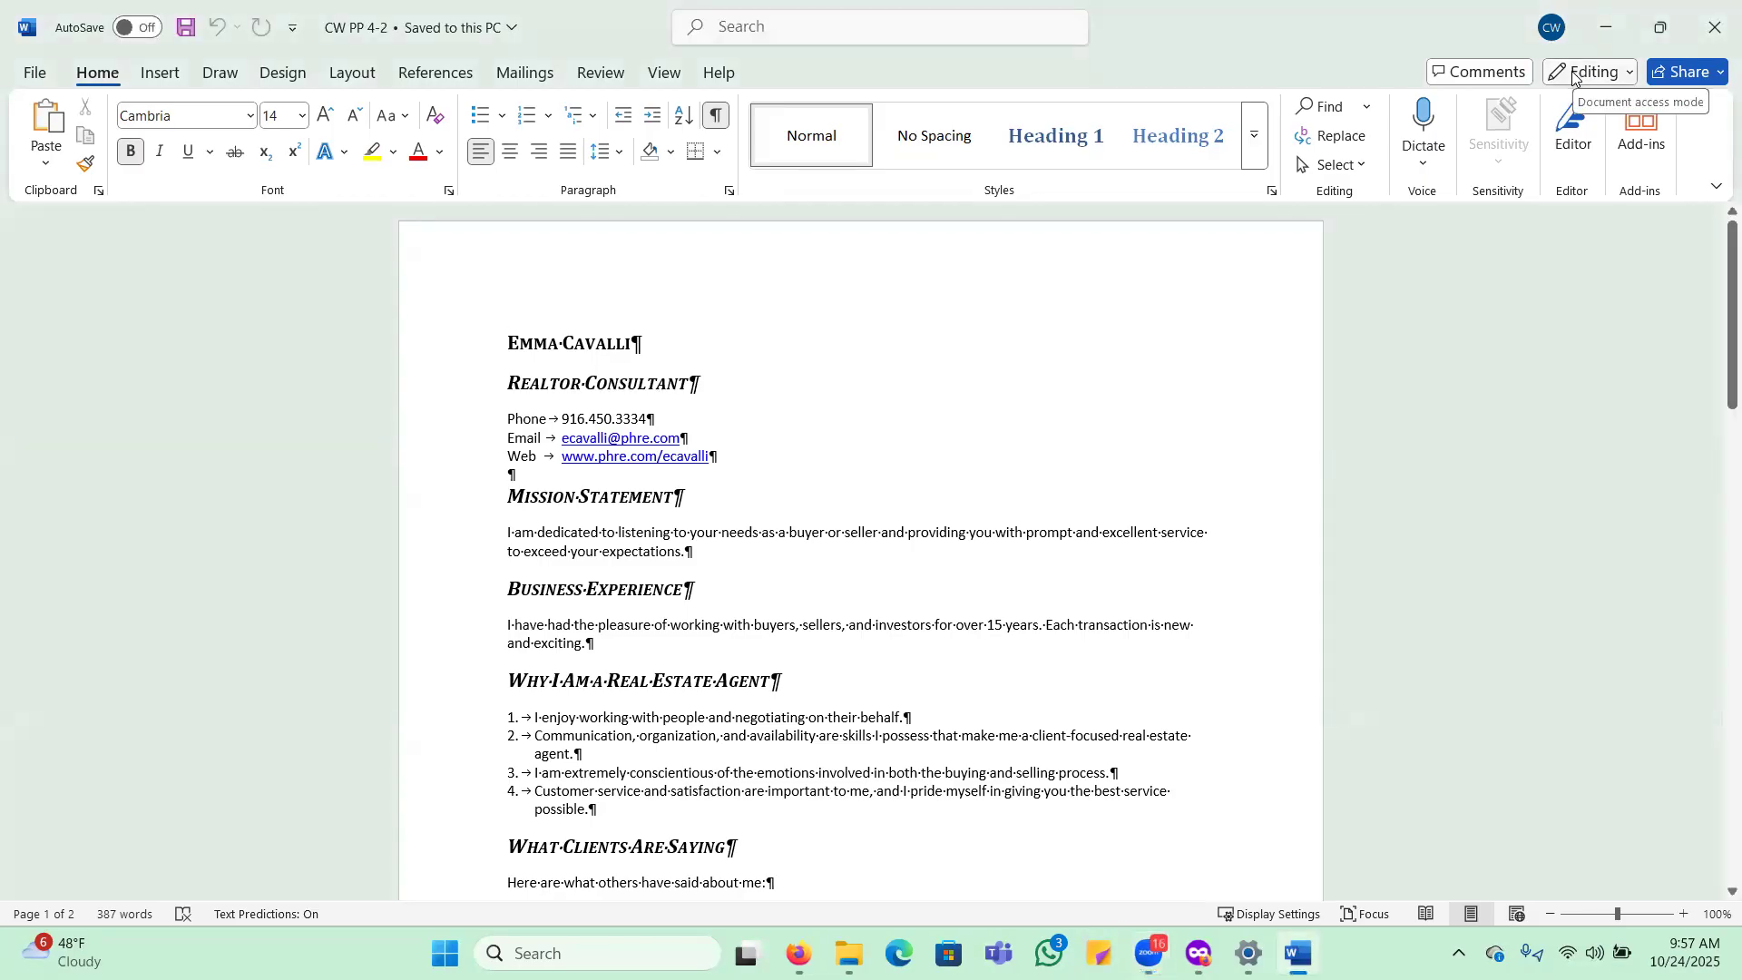
pyautogui.click(1572, 71)
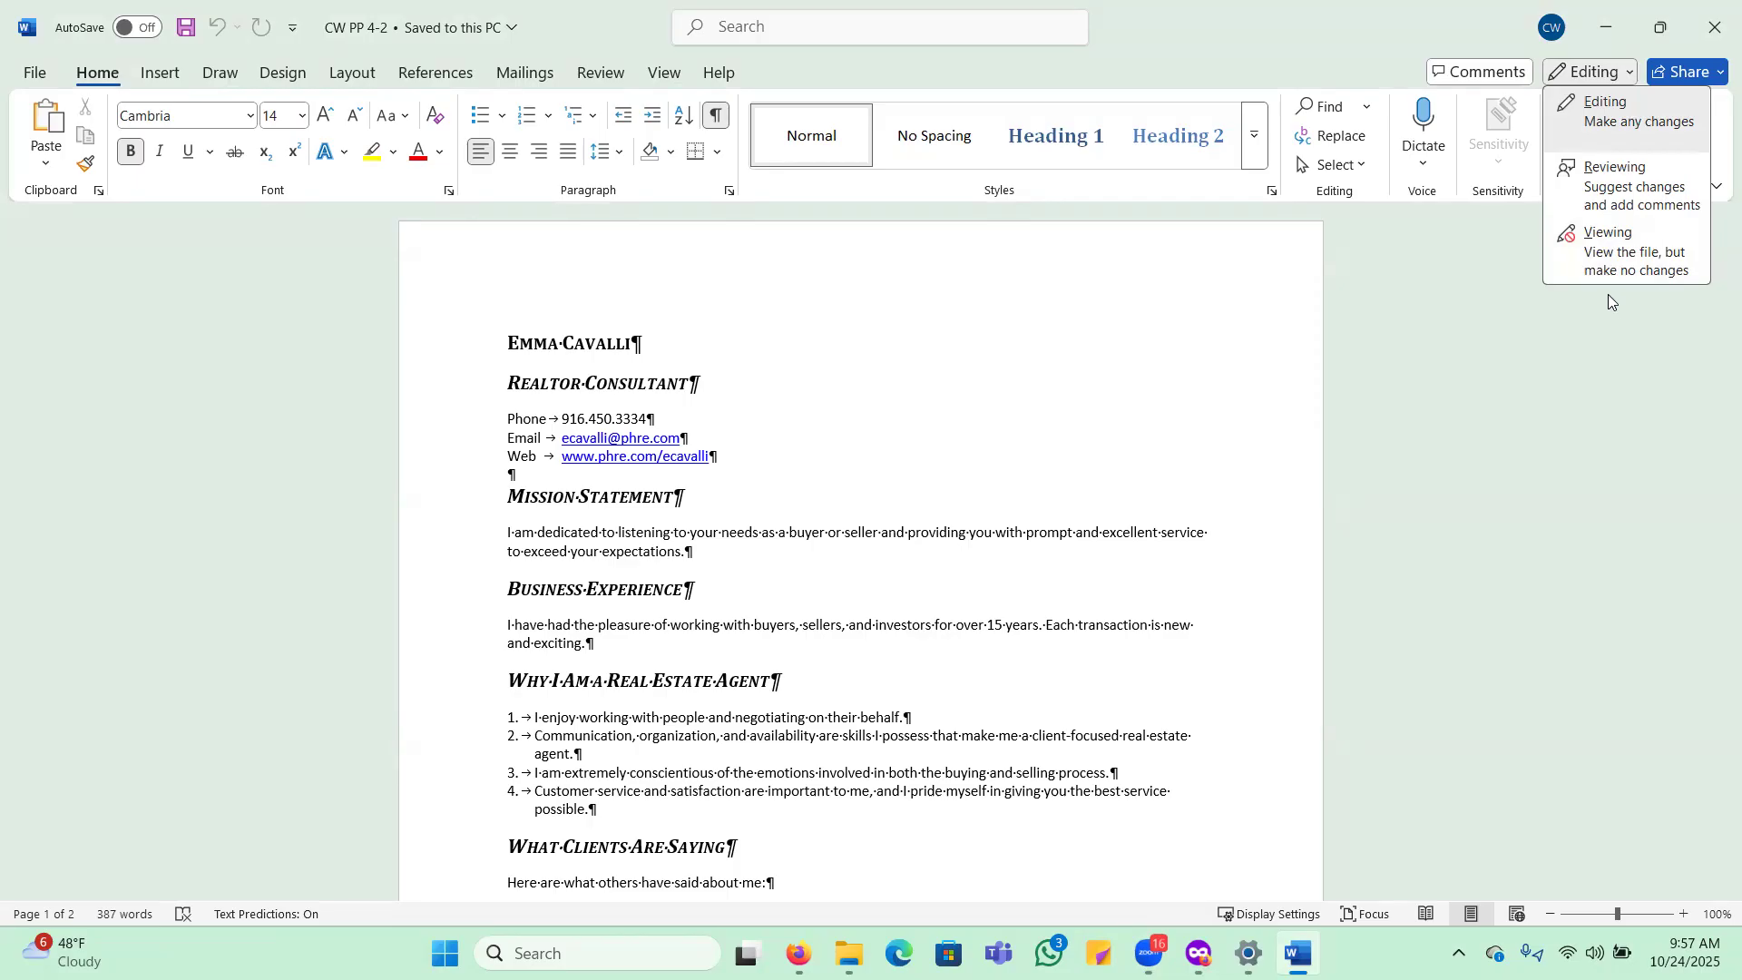
pyautogui.click(1637, 310)
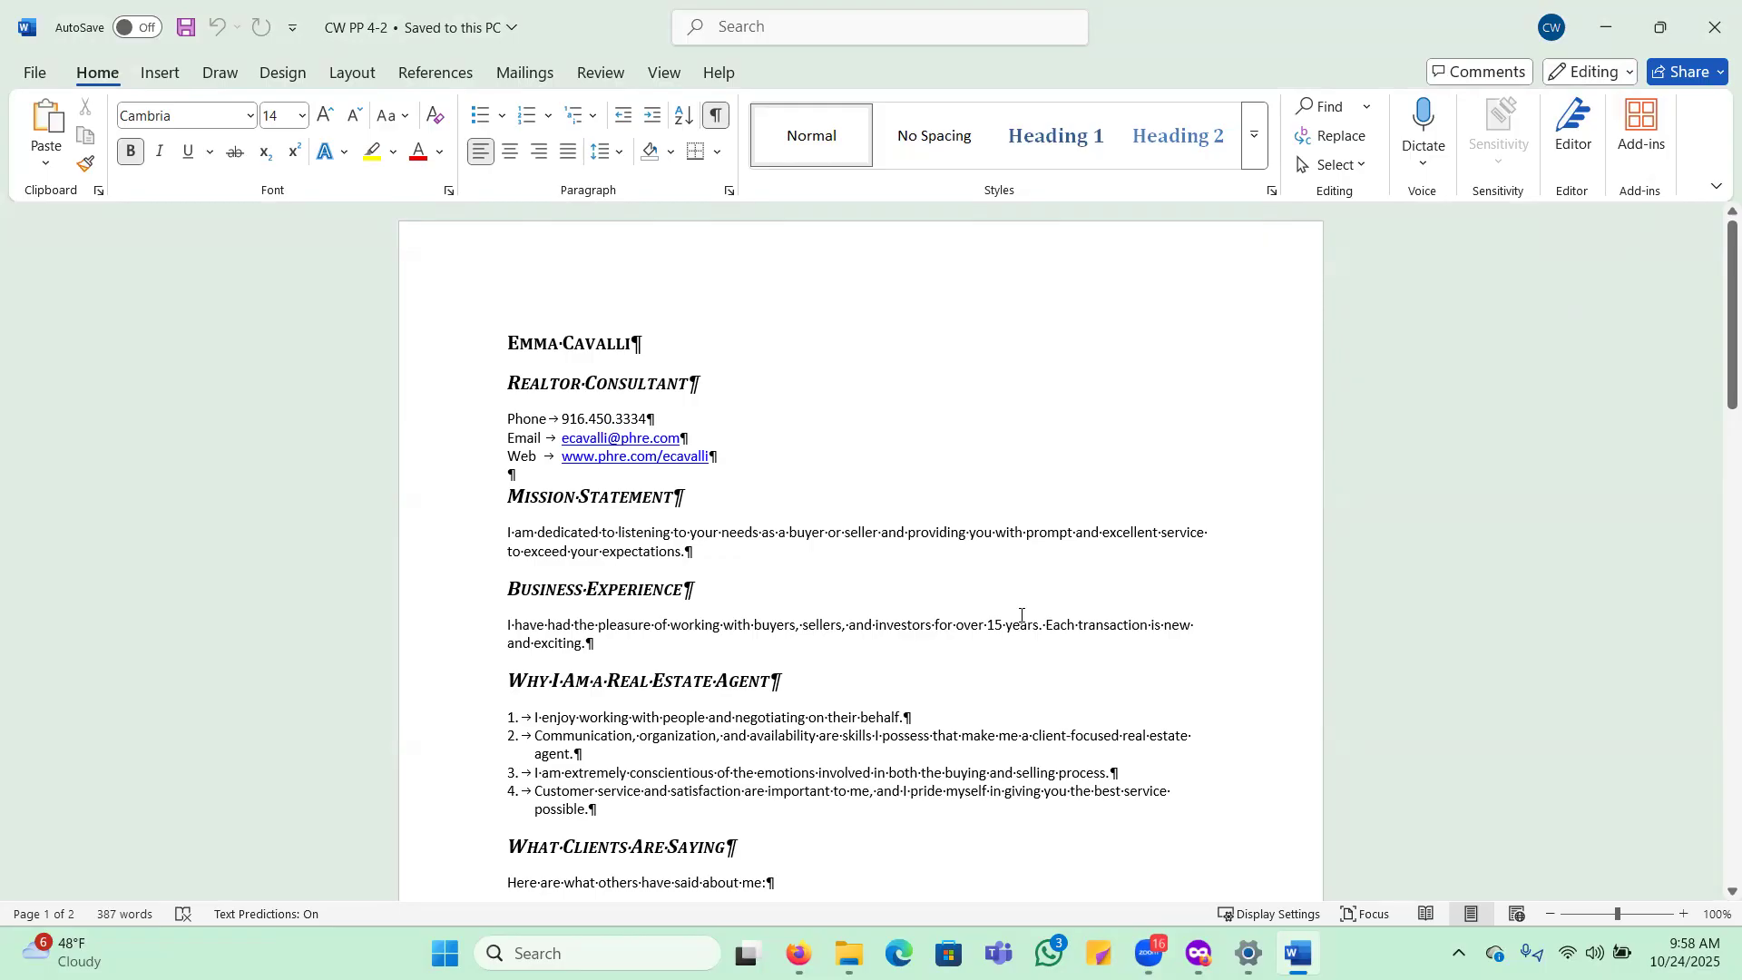
# Place the cursor inside the Placer Hills Belief System table below the Family & Hobbies paragraph.
pyautogui.scroll(-10, 780, 699)
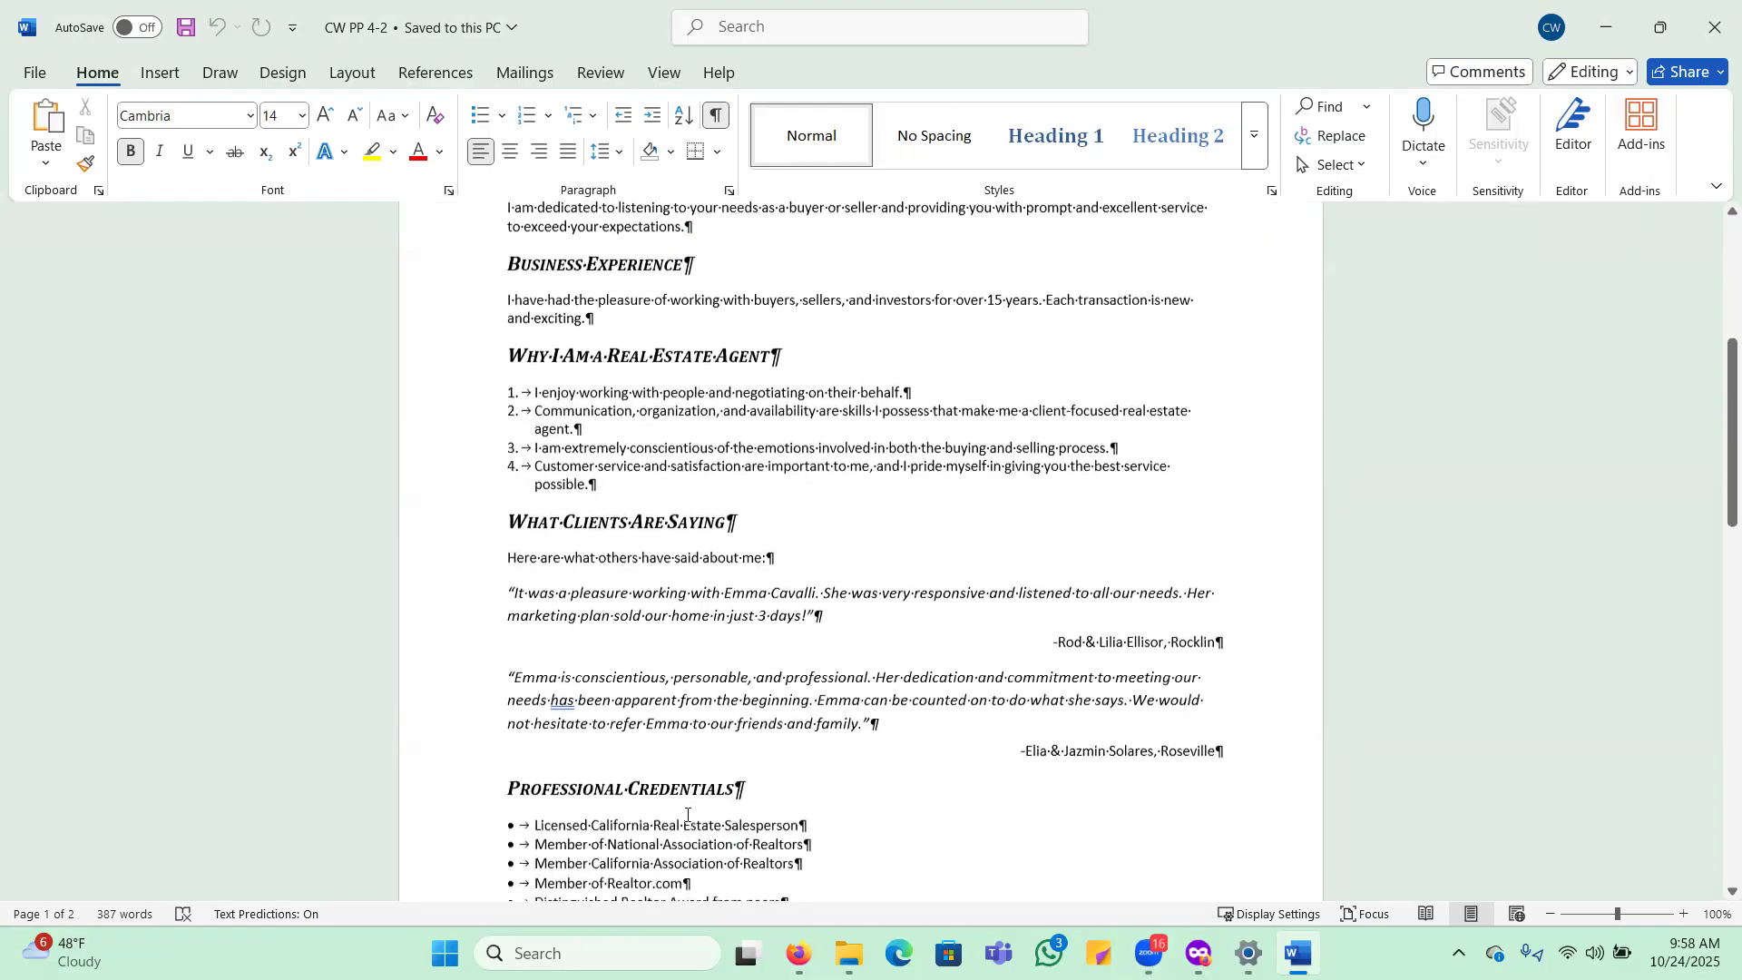
pyautogui.scroll(-7, 816, 672)
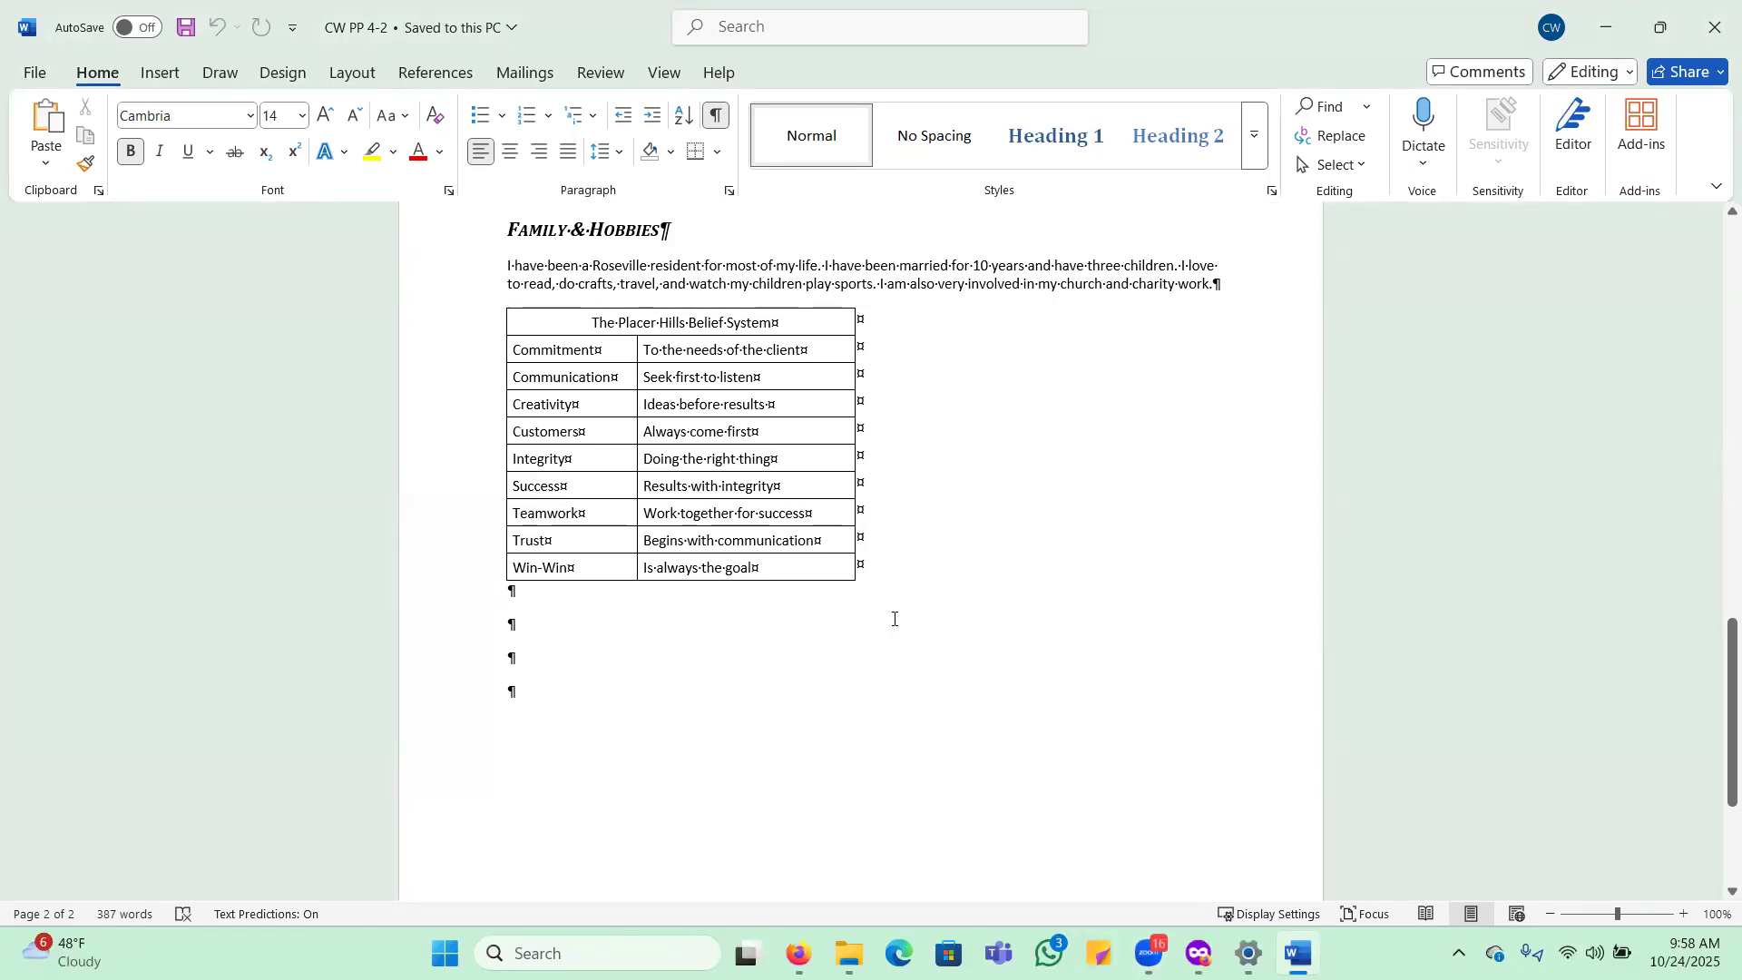
pyautogui.click(824, 494)
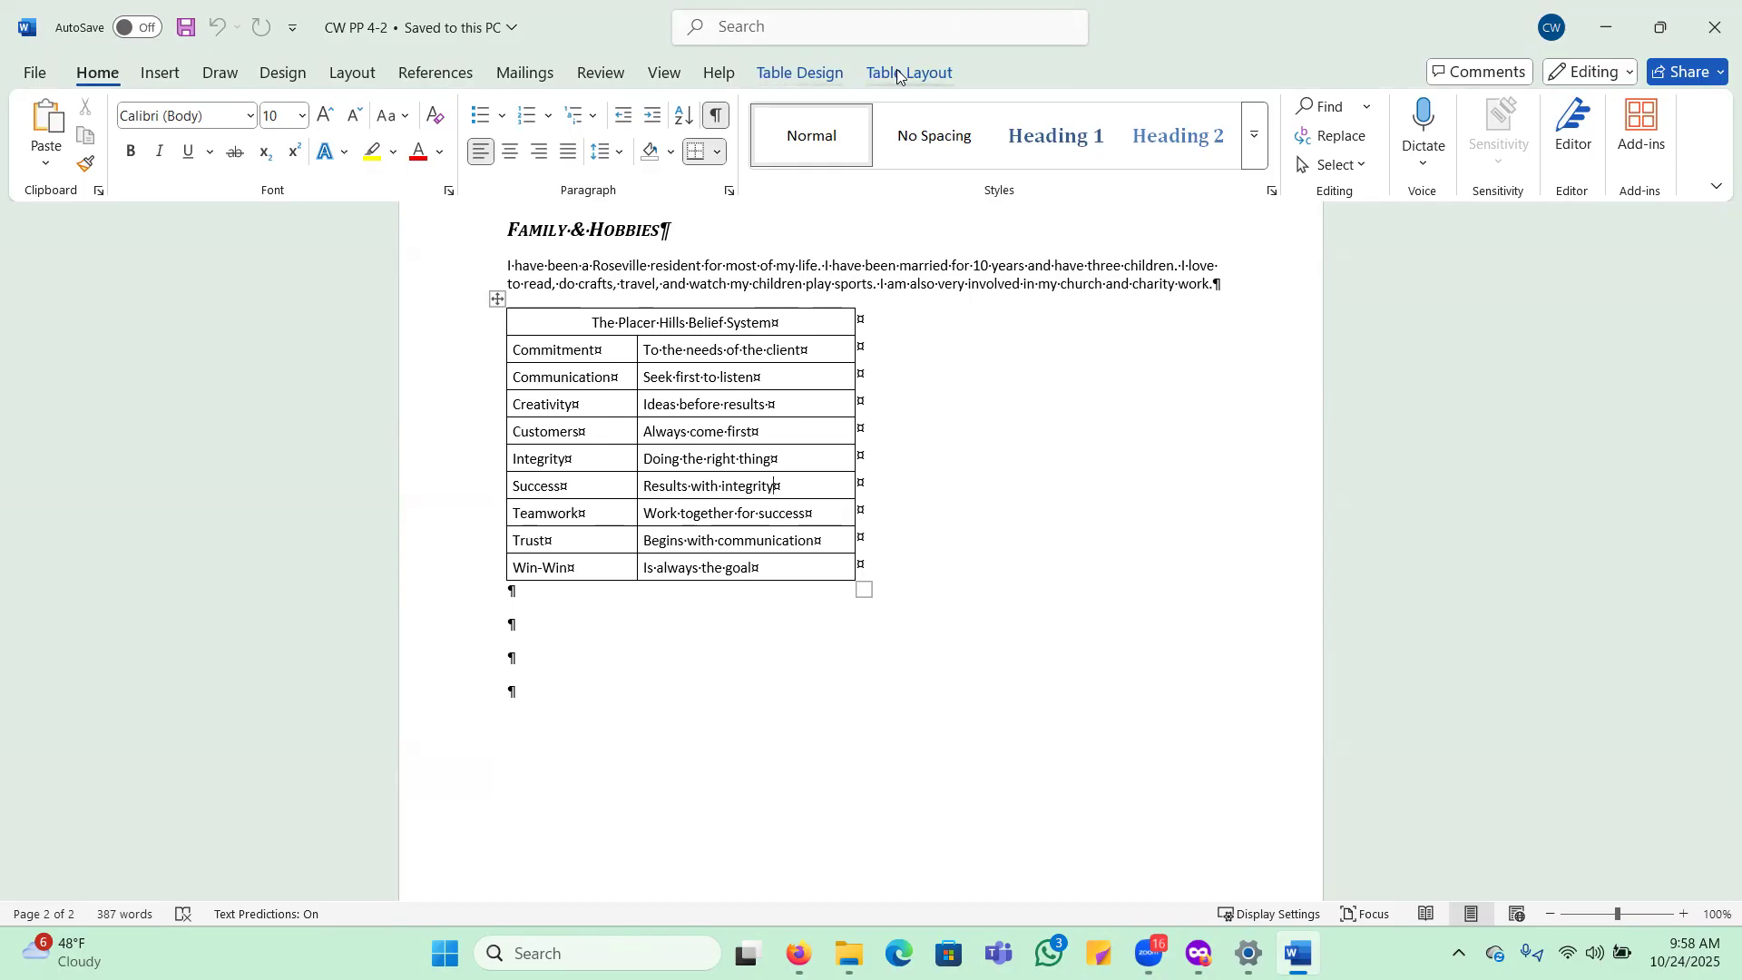
pyautogui.click(745, 248)
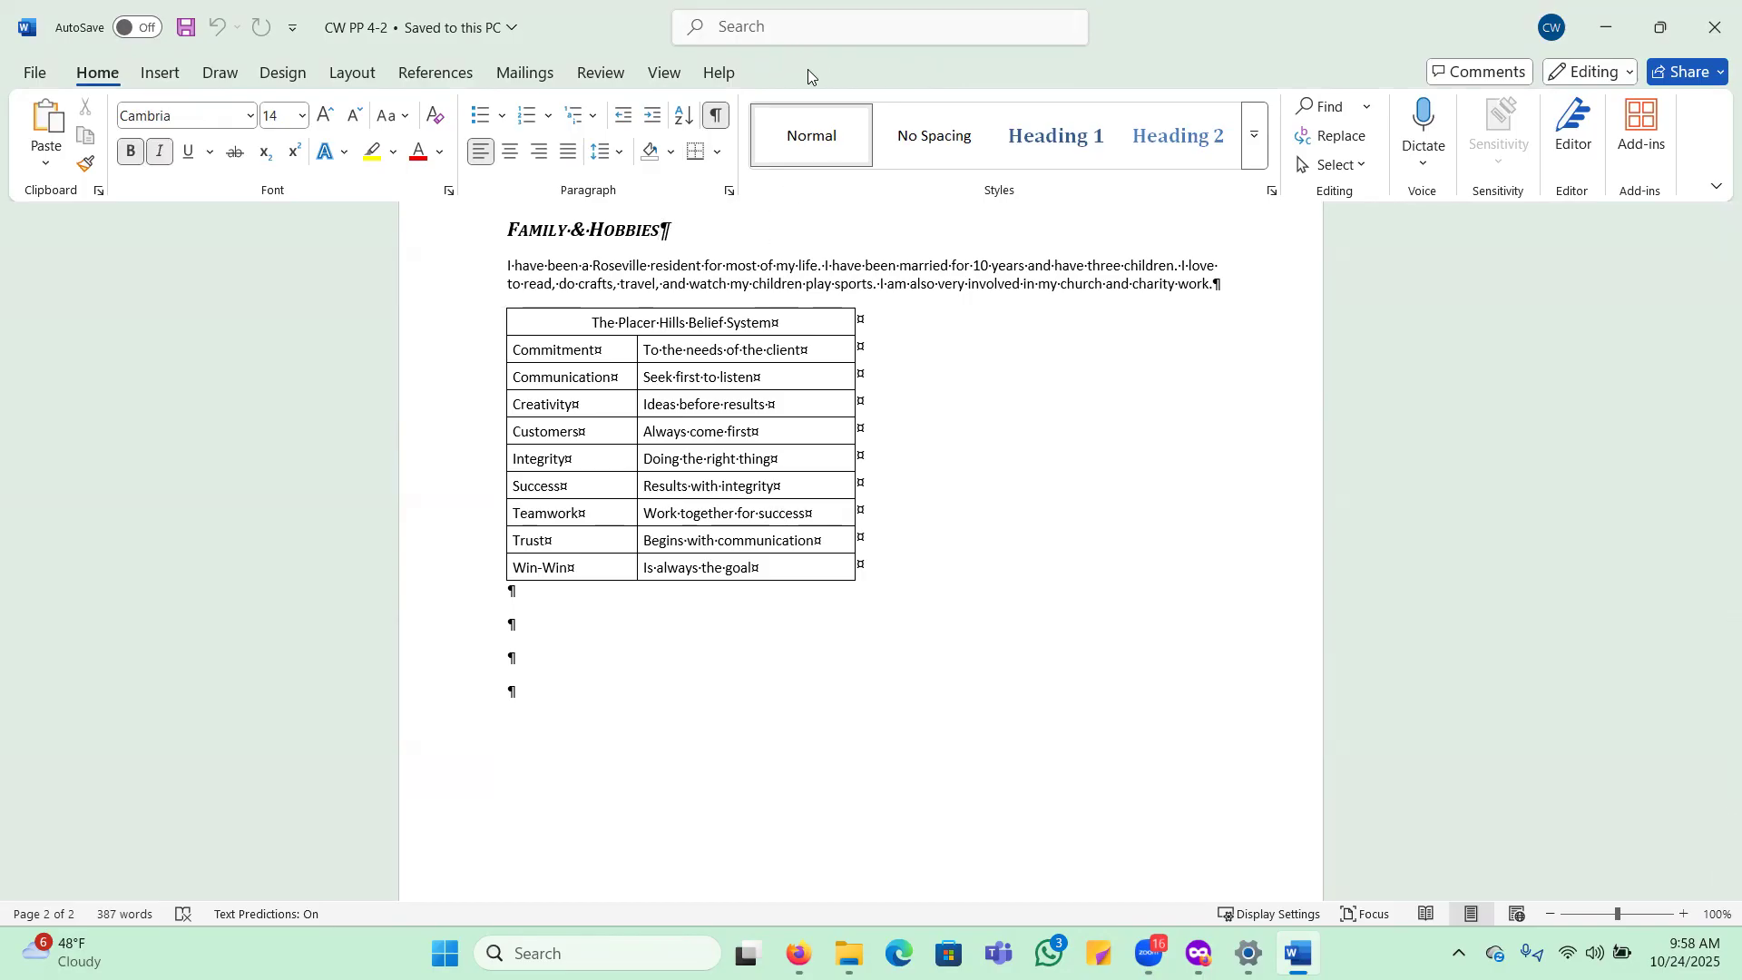
pyautogui.click(819, 404)
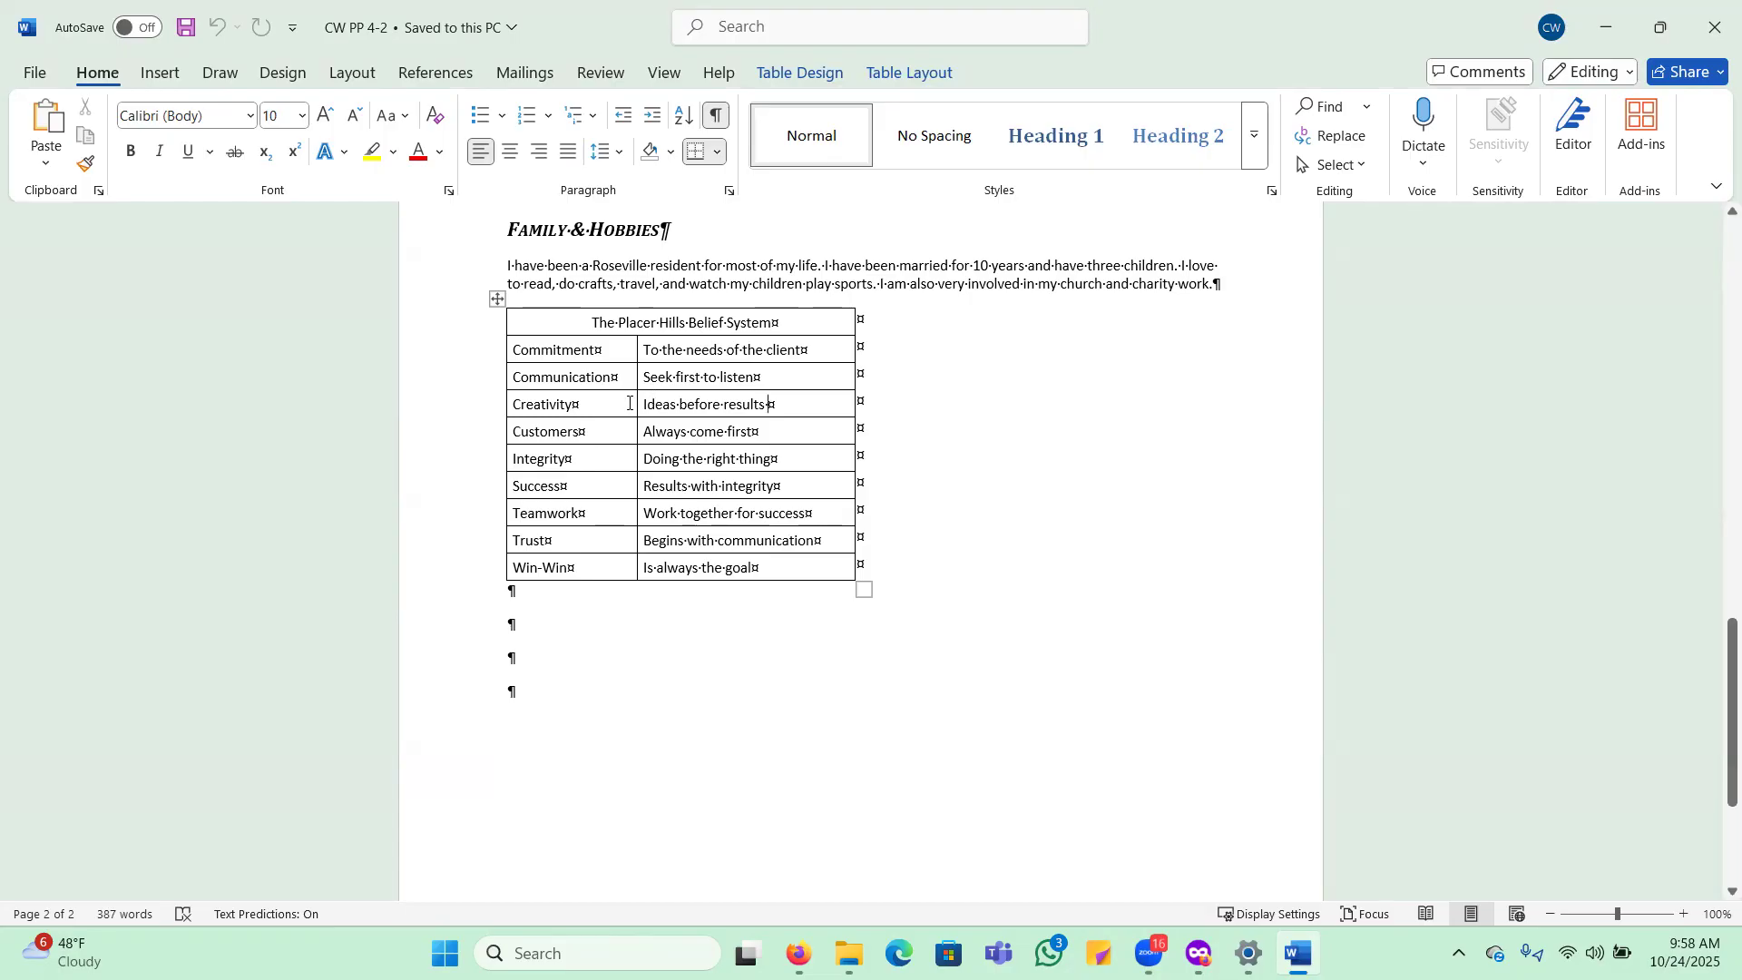
# Toggle the display of formatting marks off and back on.
pyautogui.click(714, 118)
pyautogui.click(715, 118)
pyautogui.click(716, 119)
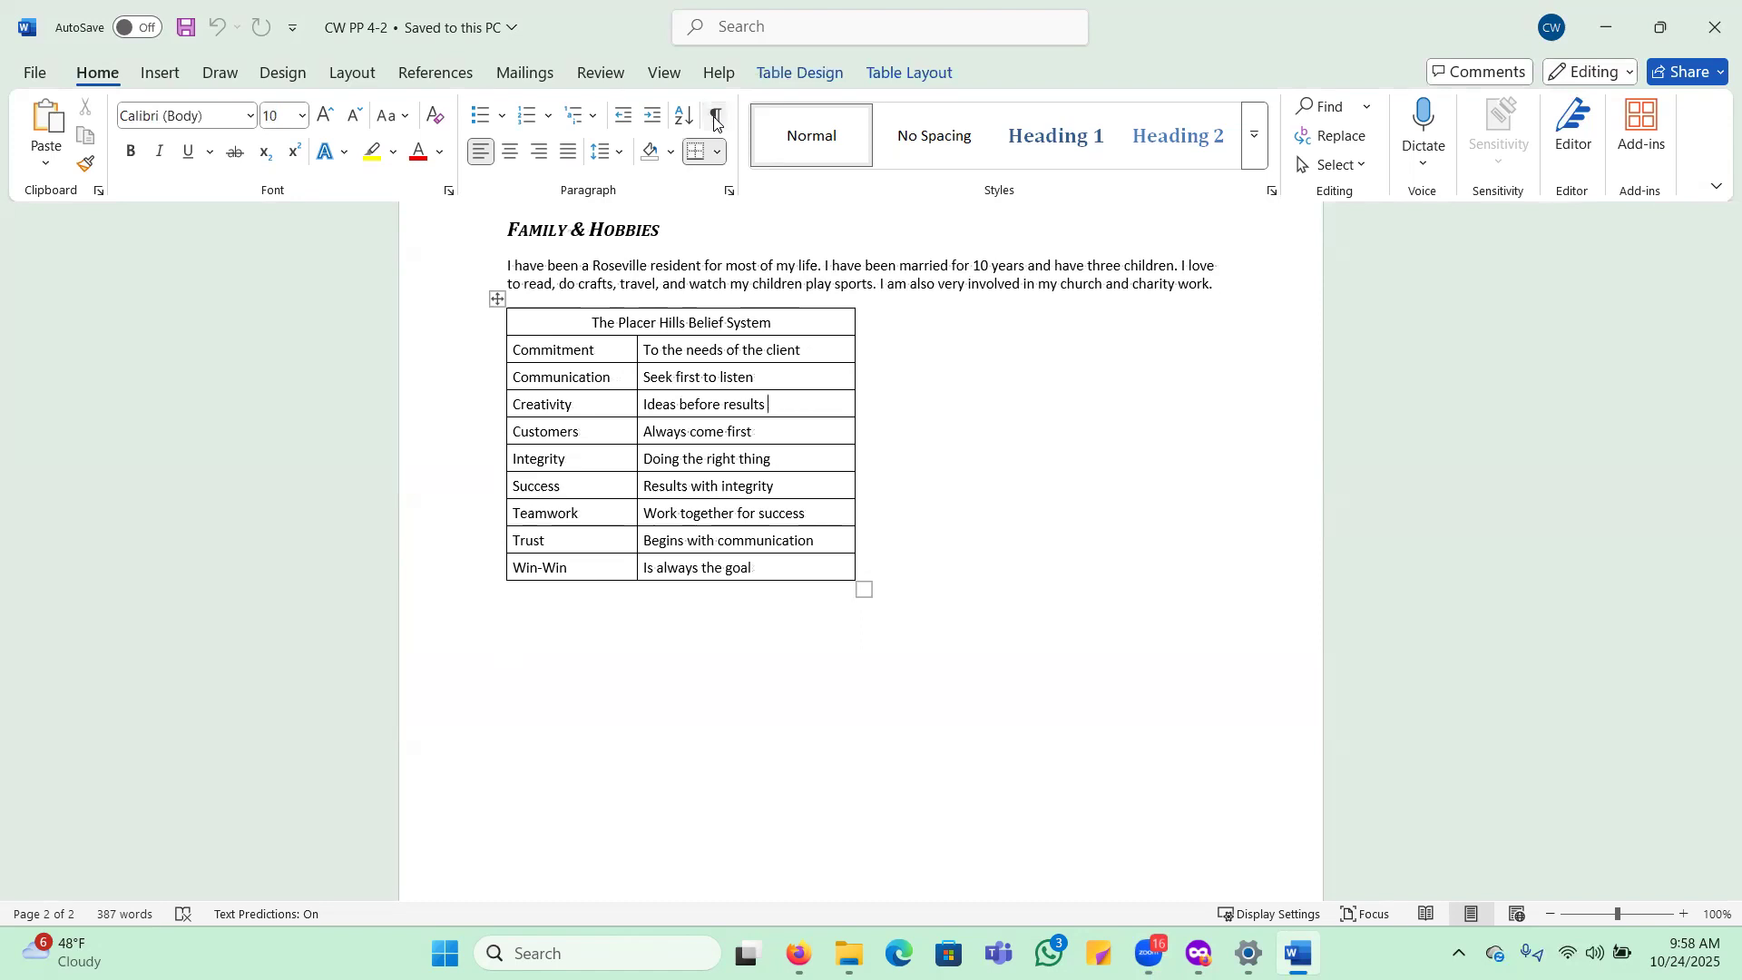
pyautogui.click(715, 119)
pyautogui.click(714, 118)
pyautogui.click(714, 118)
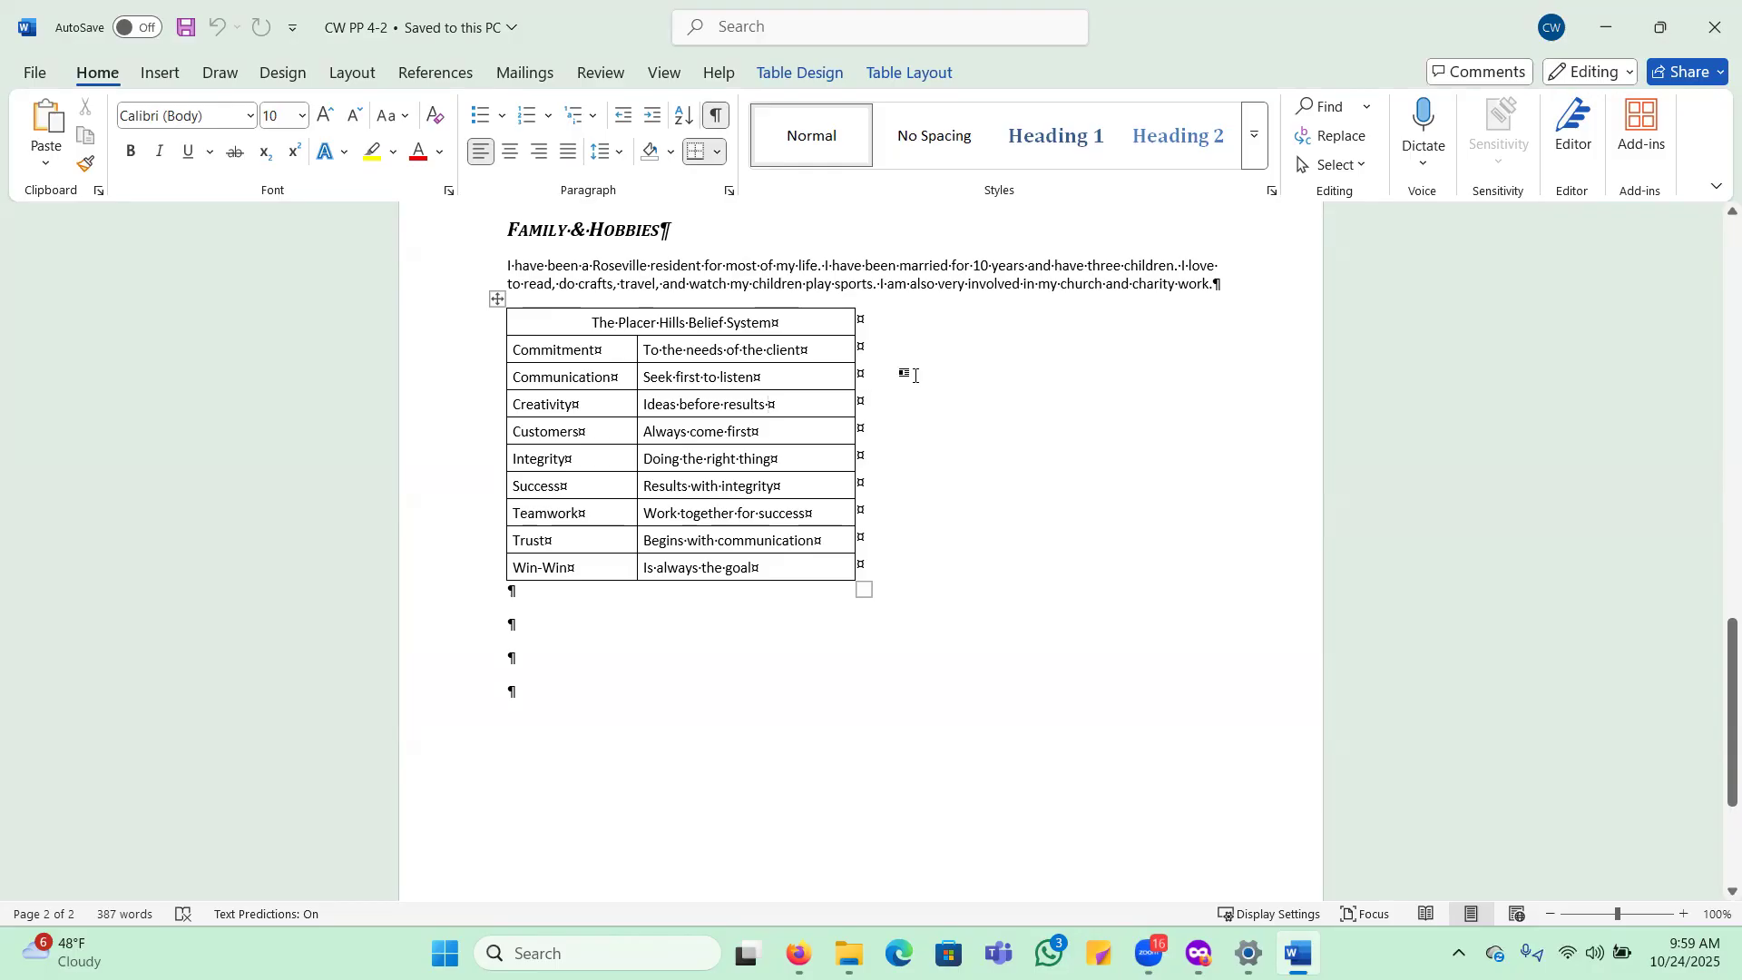
# Apply the green dark grid style with solid header row and first column to the Placer Hills Belief System table.
pyautogui.click(793, 76)
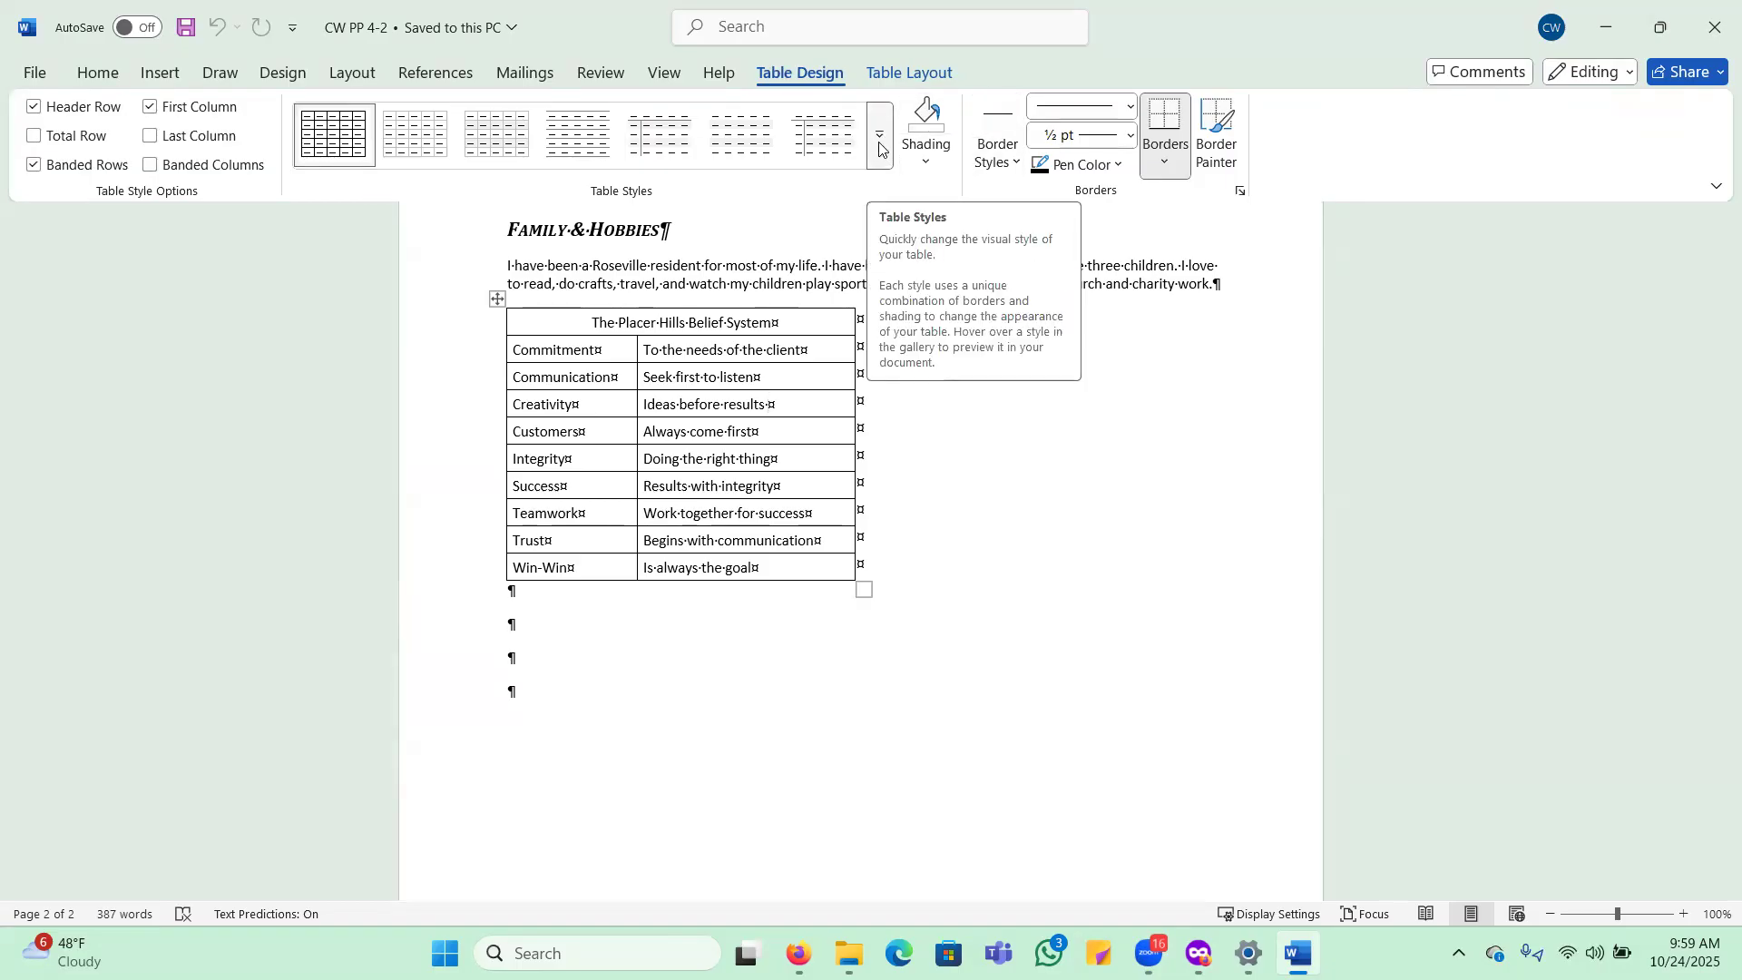
pyautogui.click(880, 148)
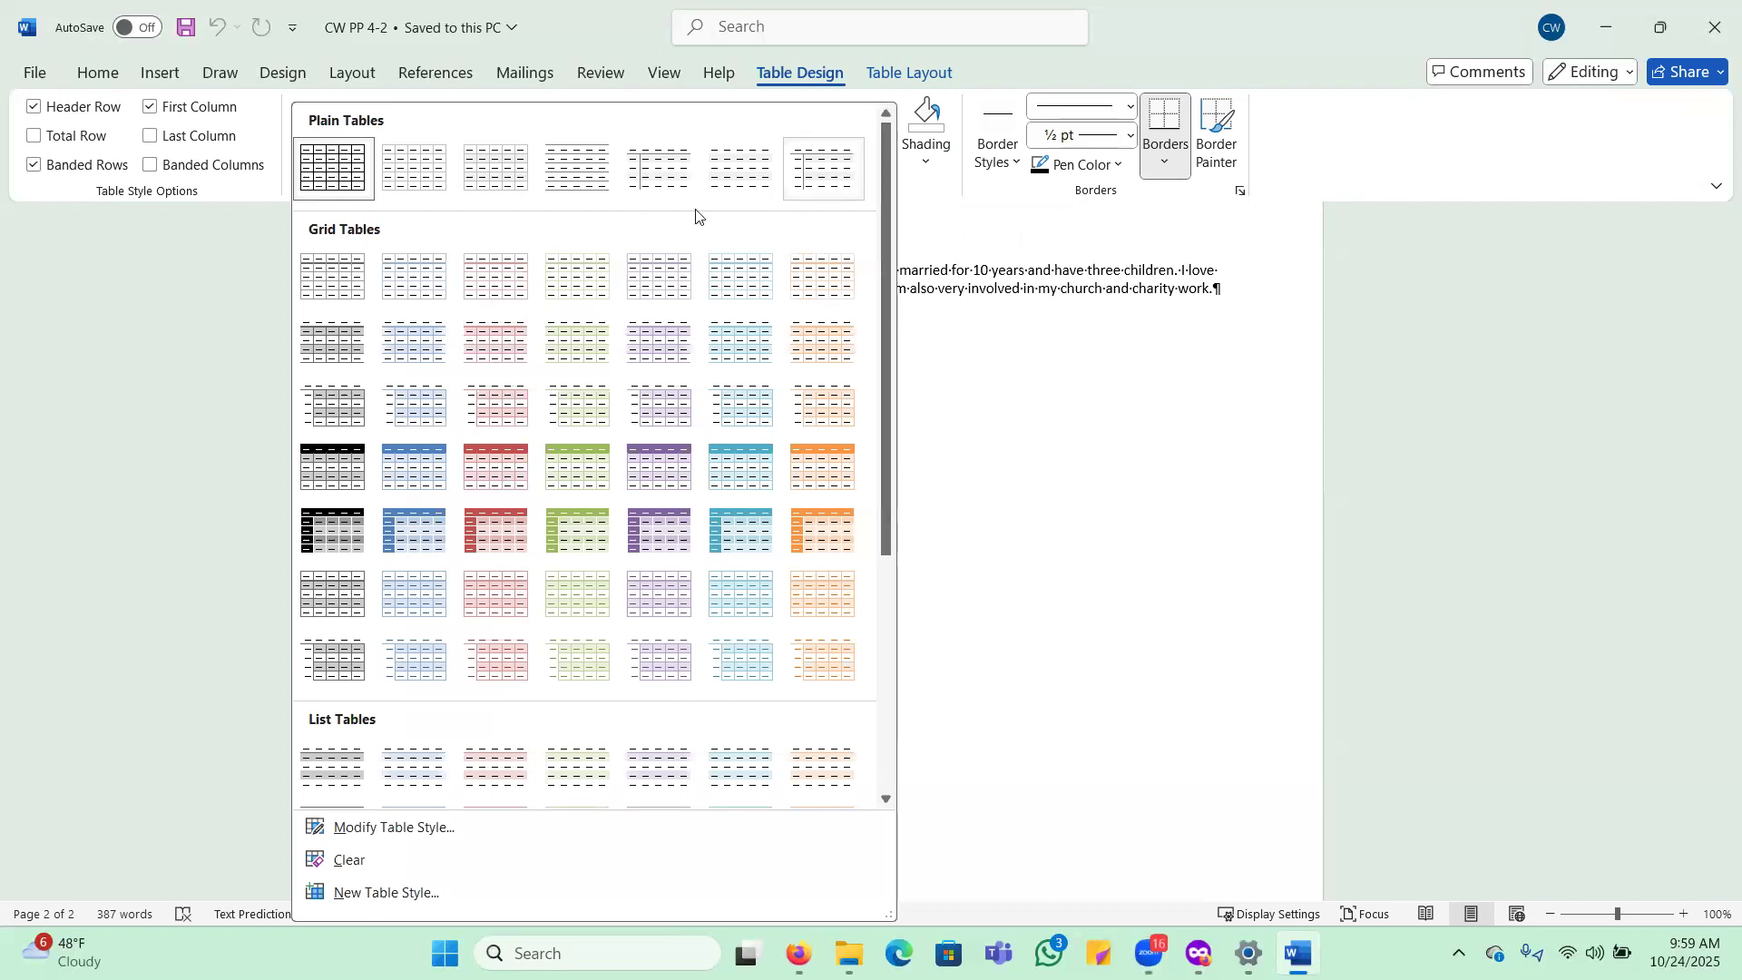
pyautogui.click(563, 539)
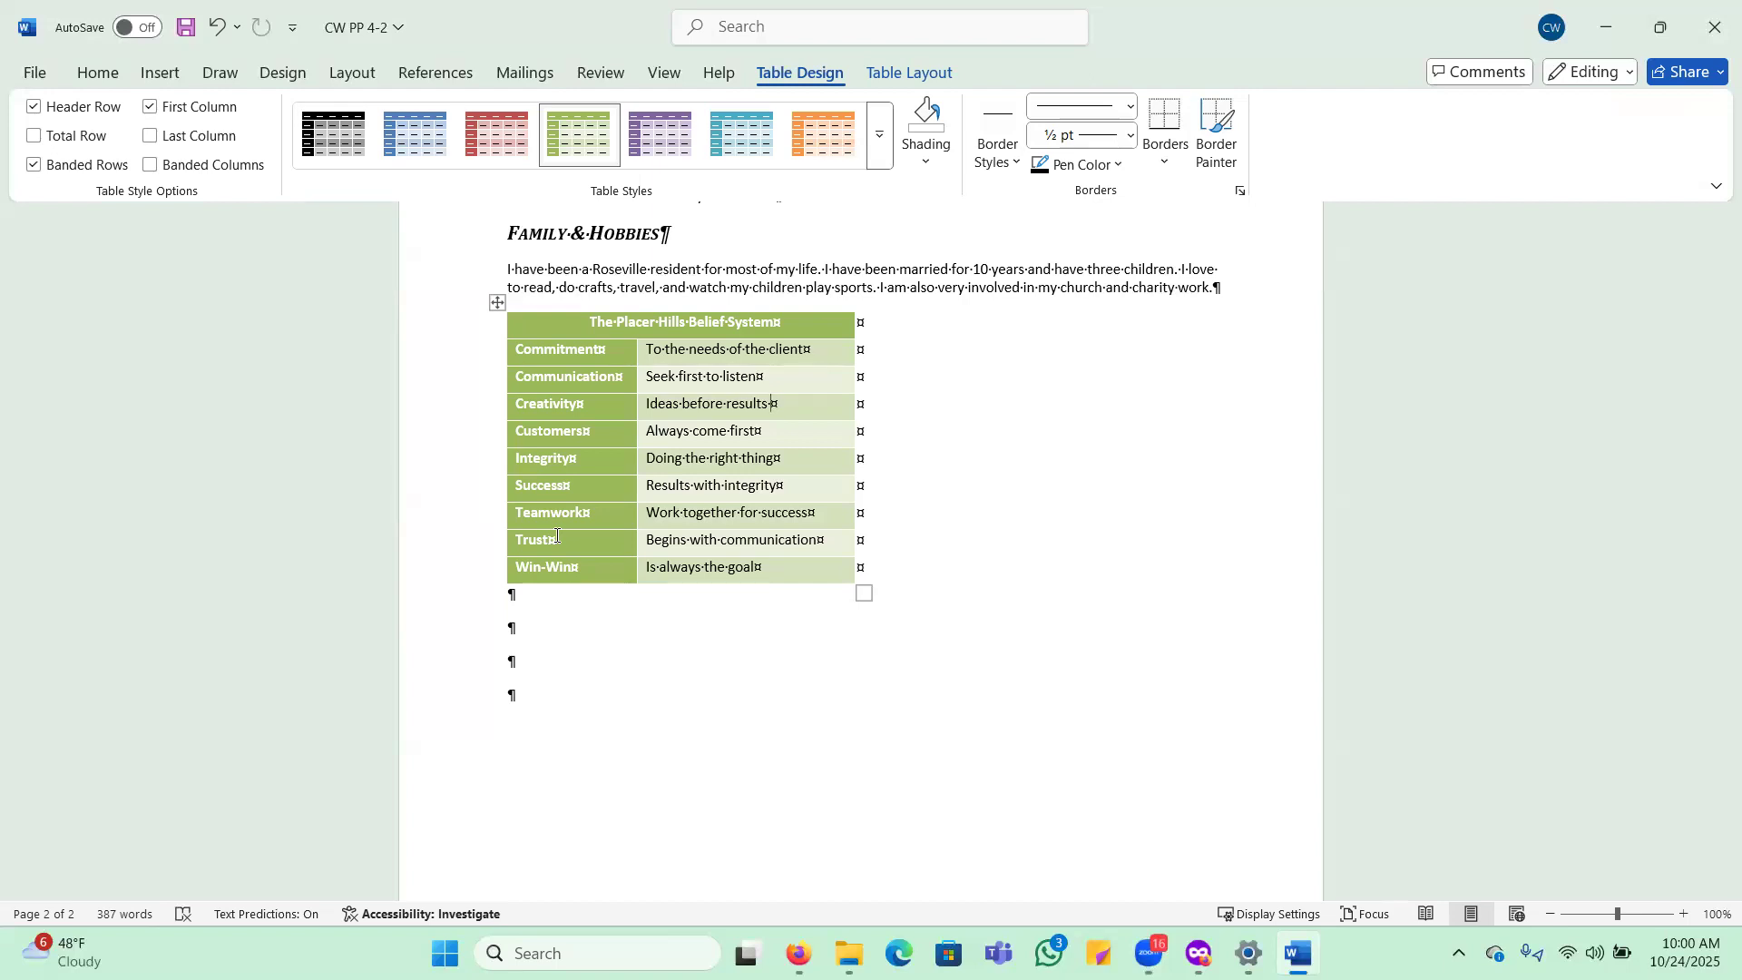
# Add a custom solid black 1 ½ pt top border to the table's title row, The Placer Hills Belief System.
pyautogui.moveTo(598, 320); pyautogui.dragTo(804, 321)
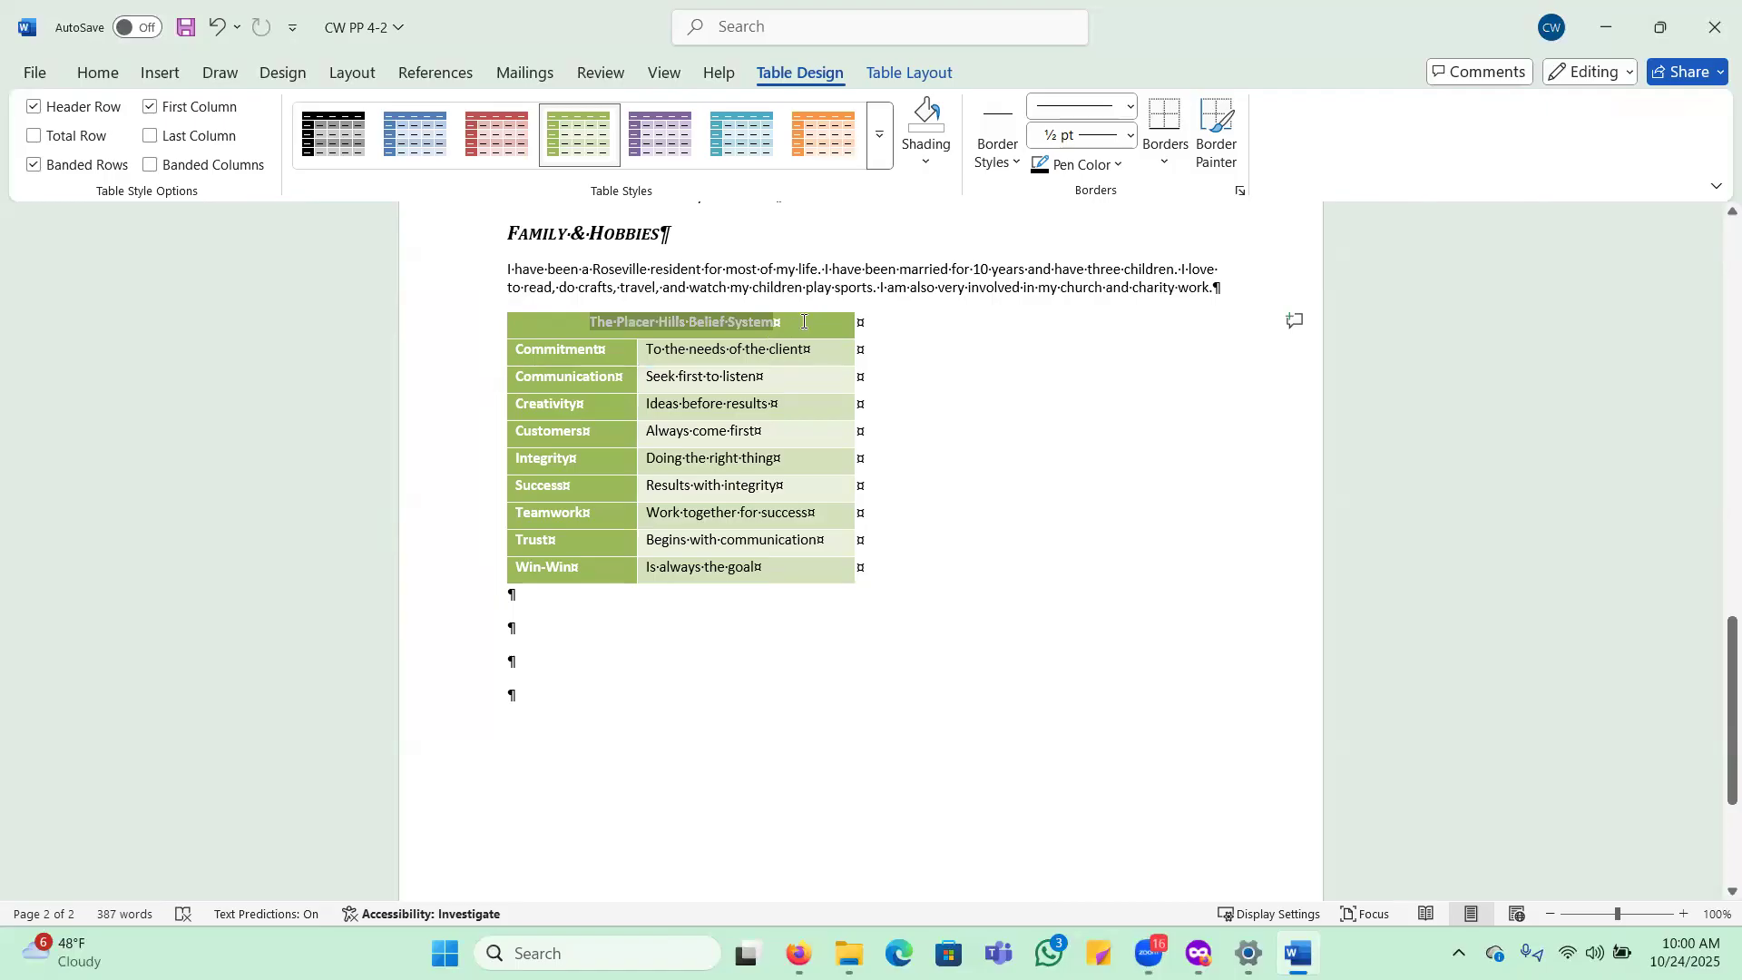
pyautogui.click(745, 323)
pyautogui.moveTo(587, 319); pyautogui.dragTo(789, 321)
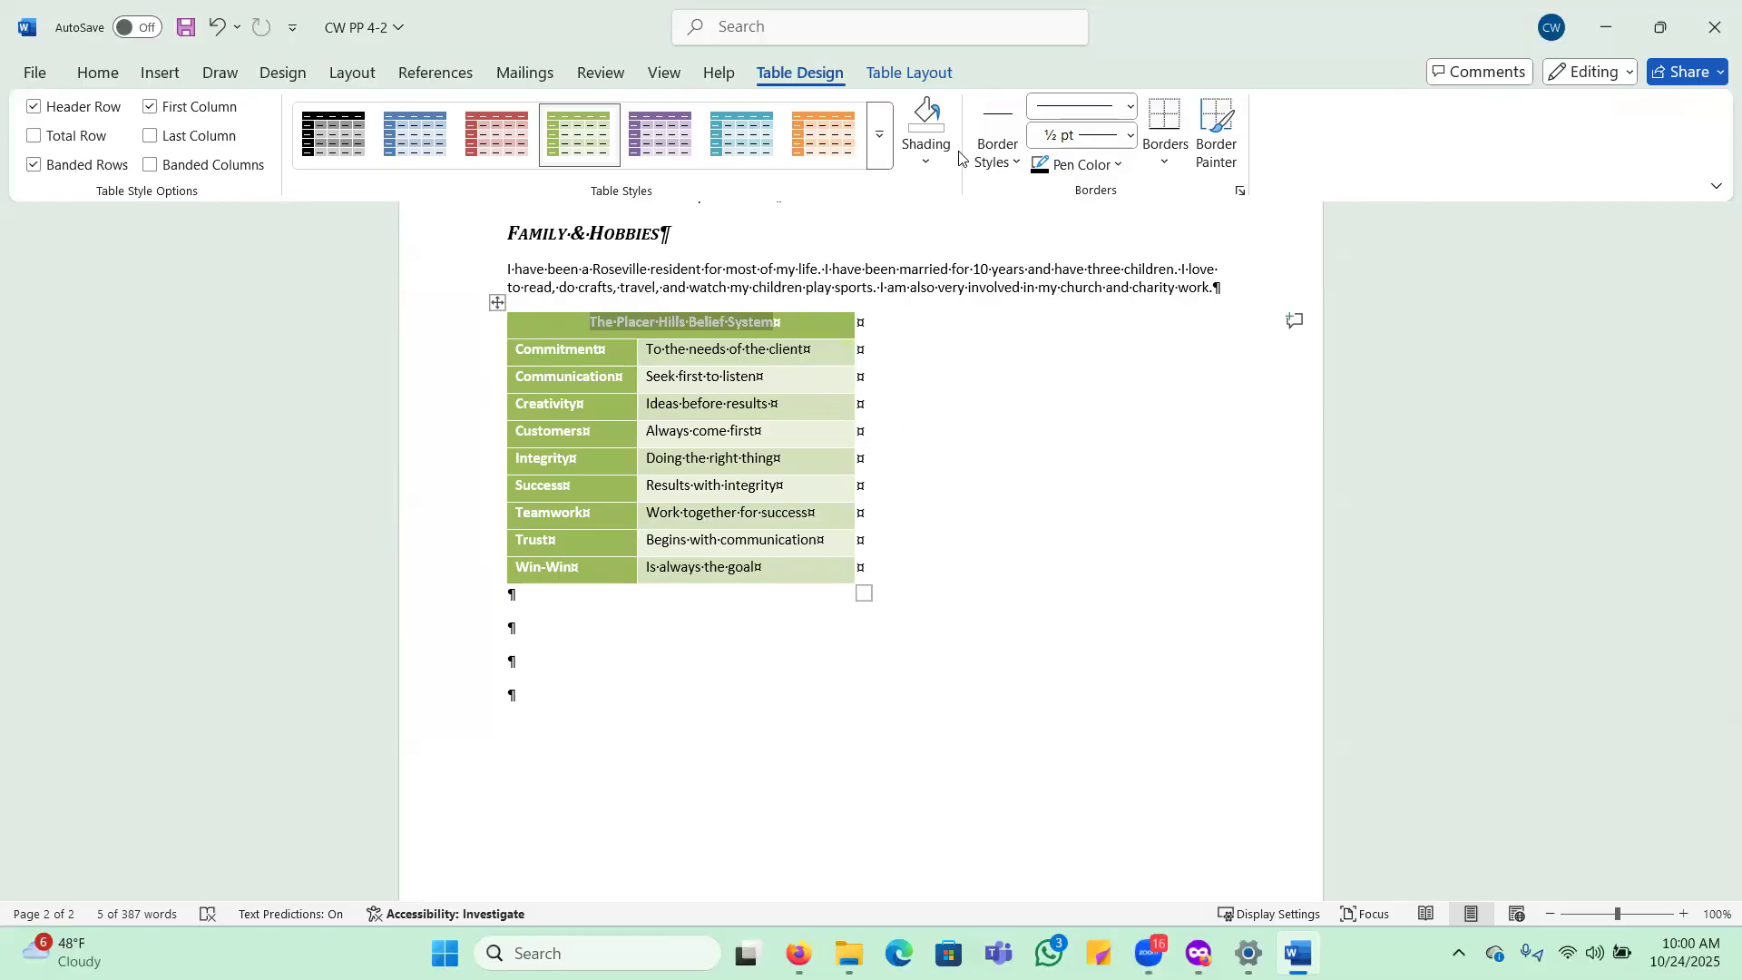
pyautogui.click(1165, 162)
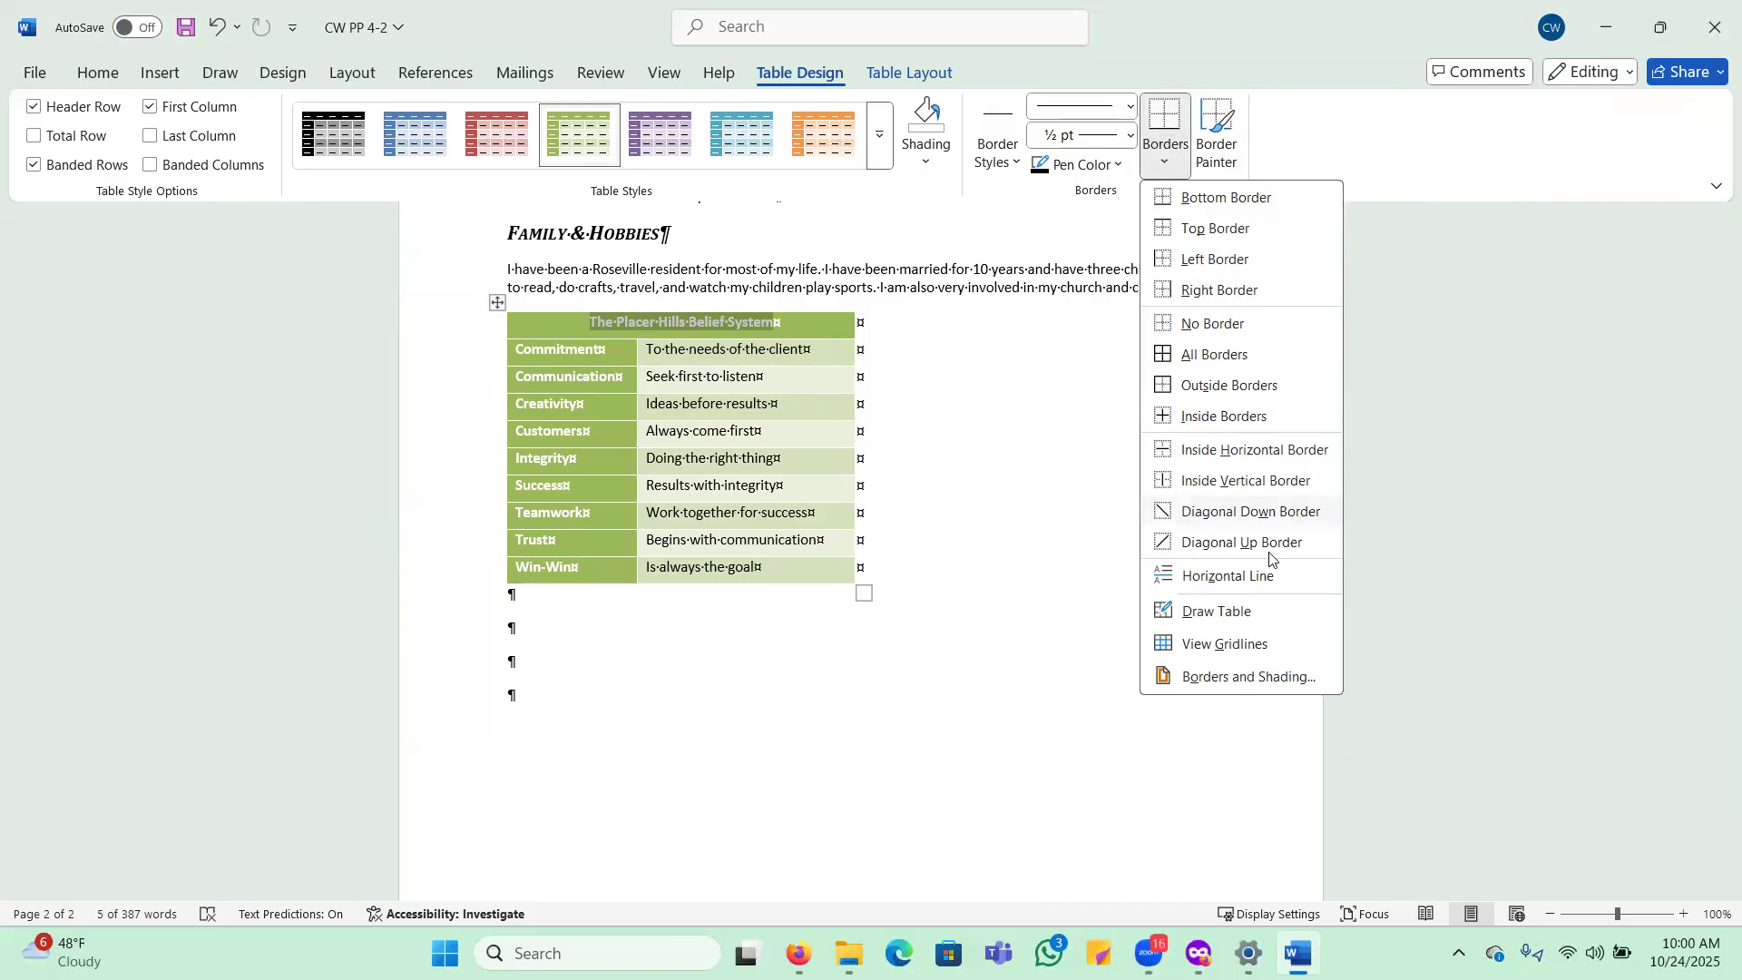
pyautogui.click(1273, 678)
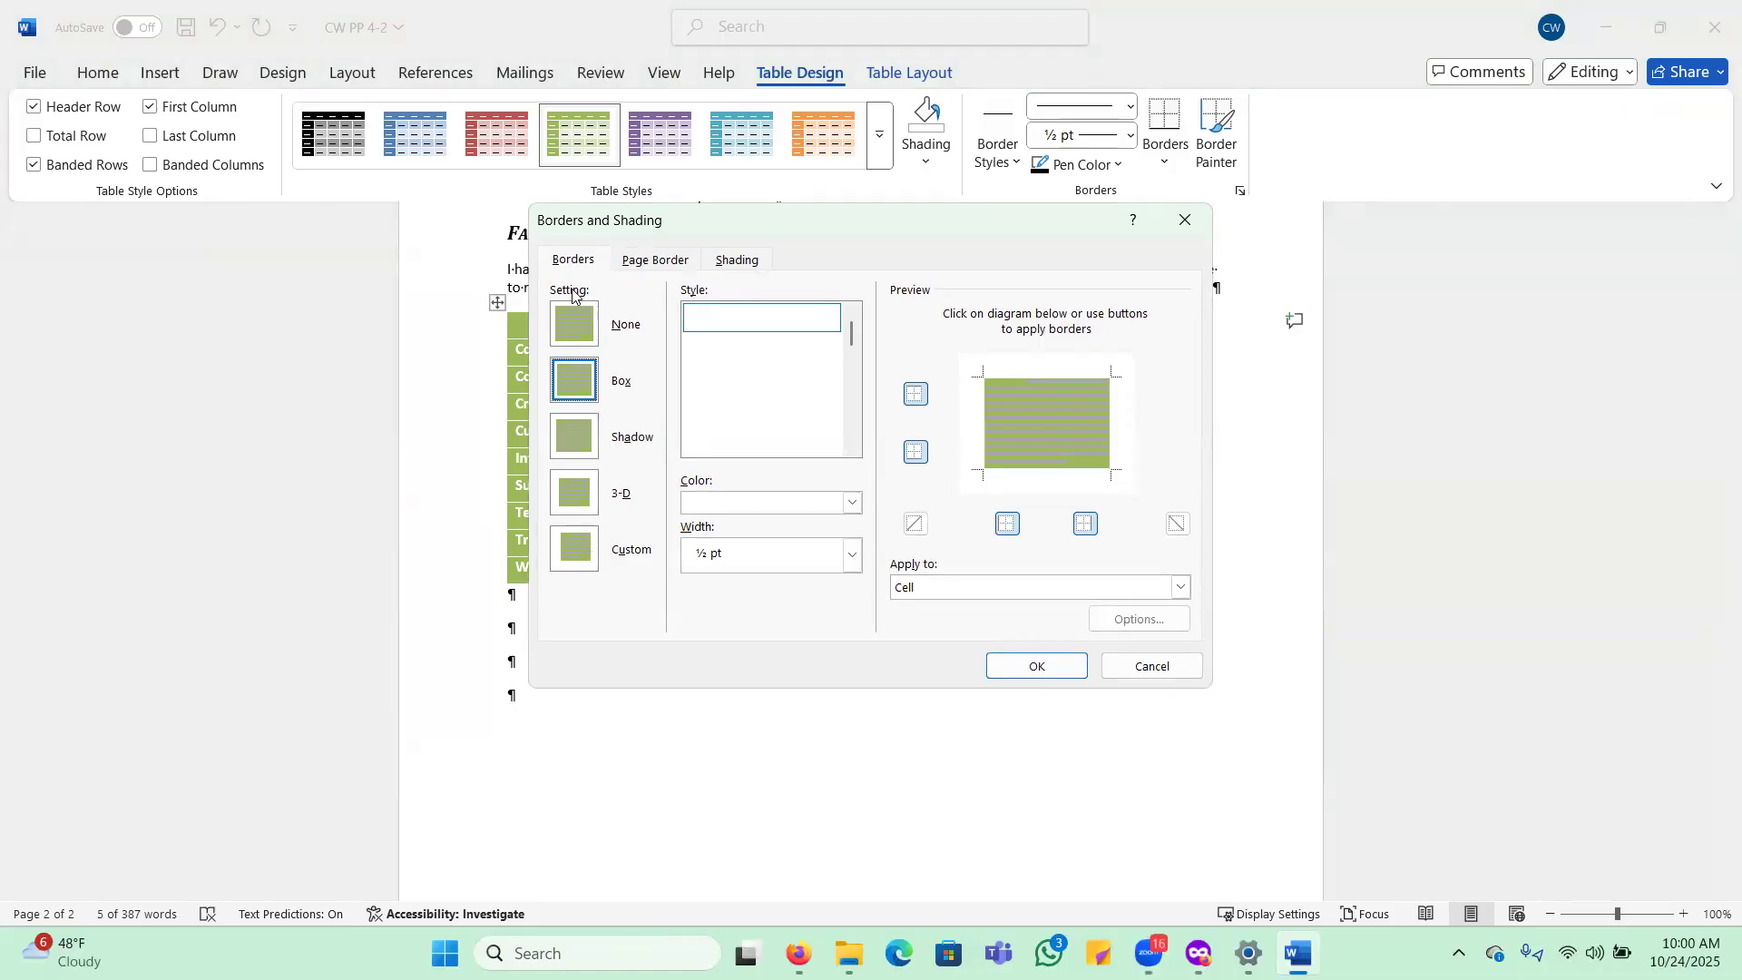
pyautogui.click(581, 555)
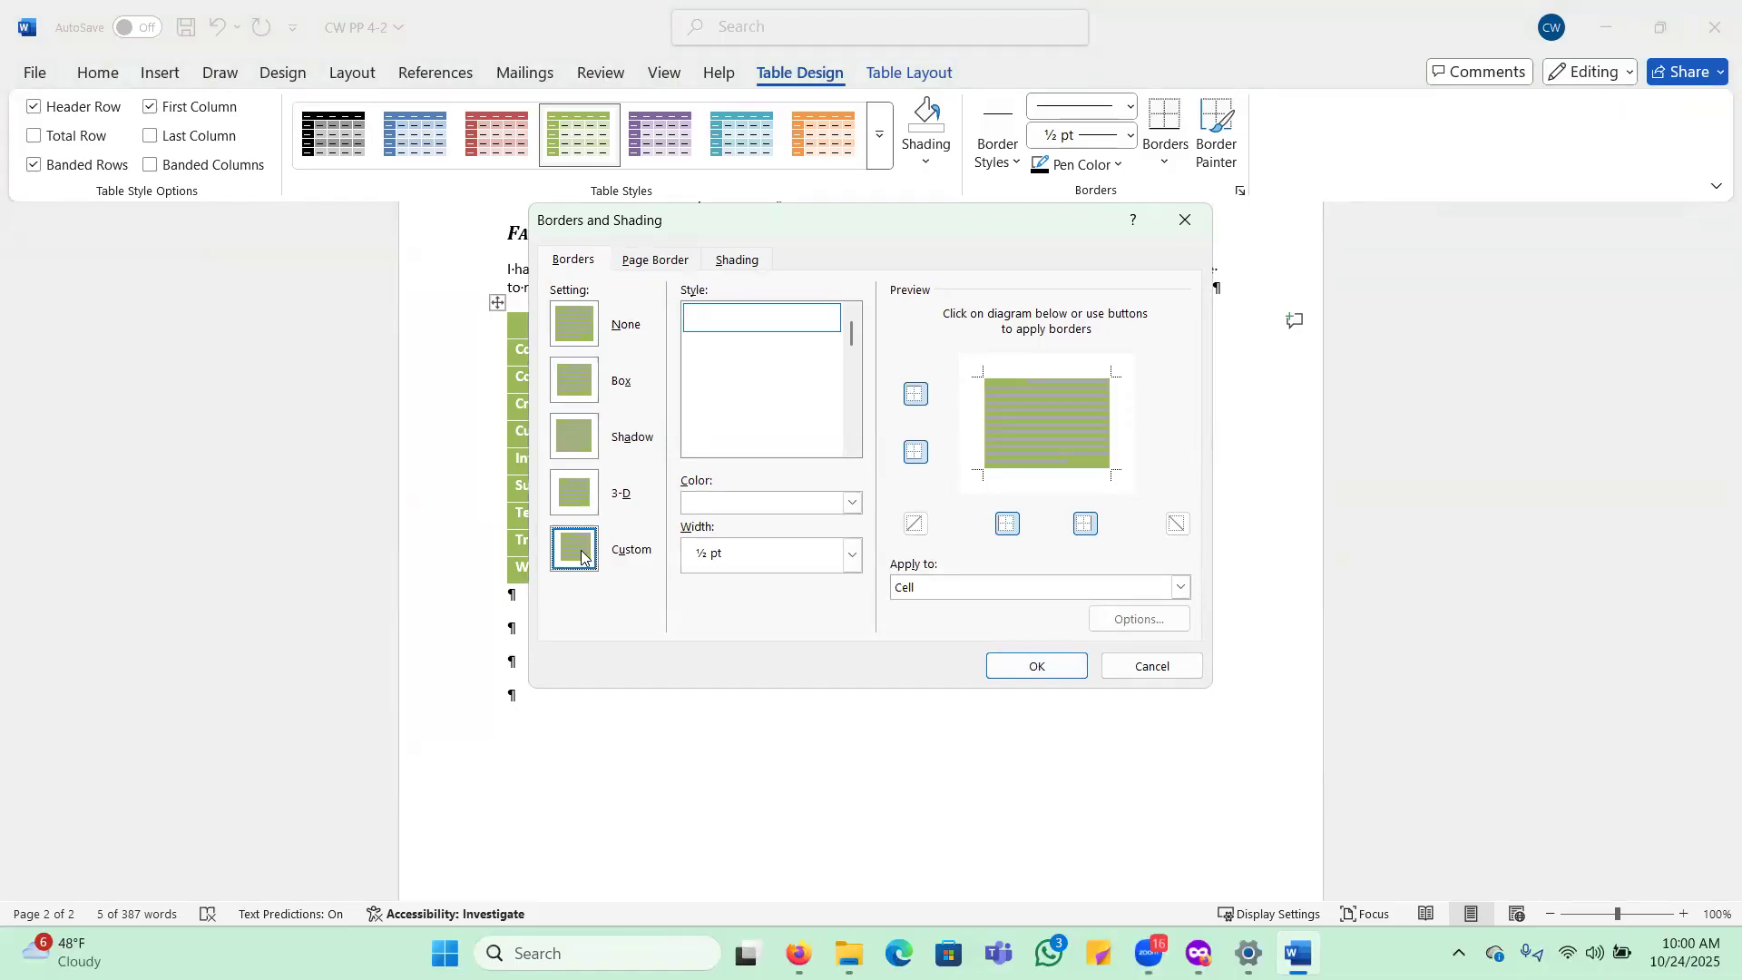
pyautogui.click(802, 504)
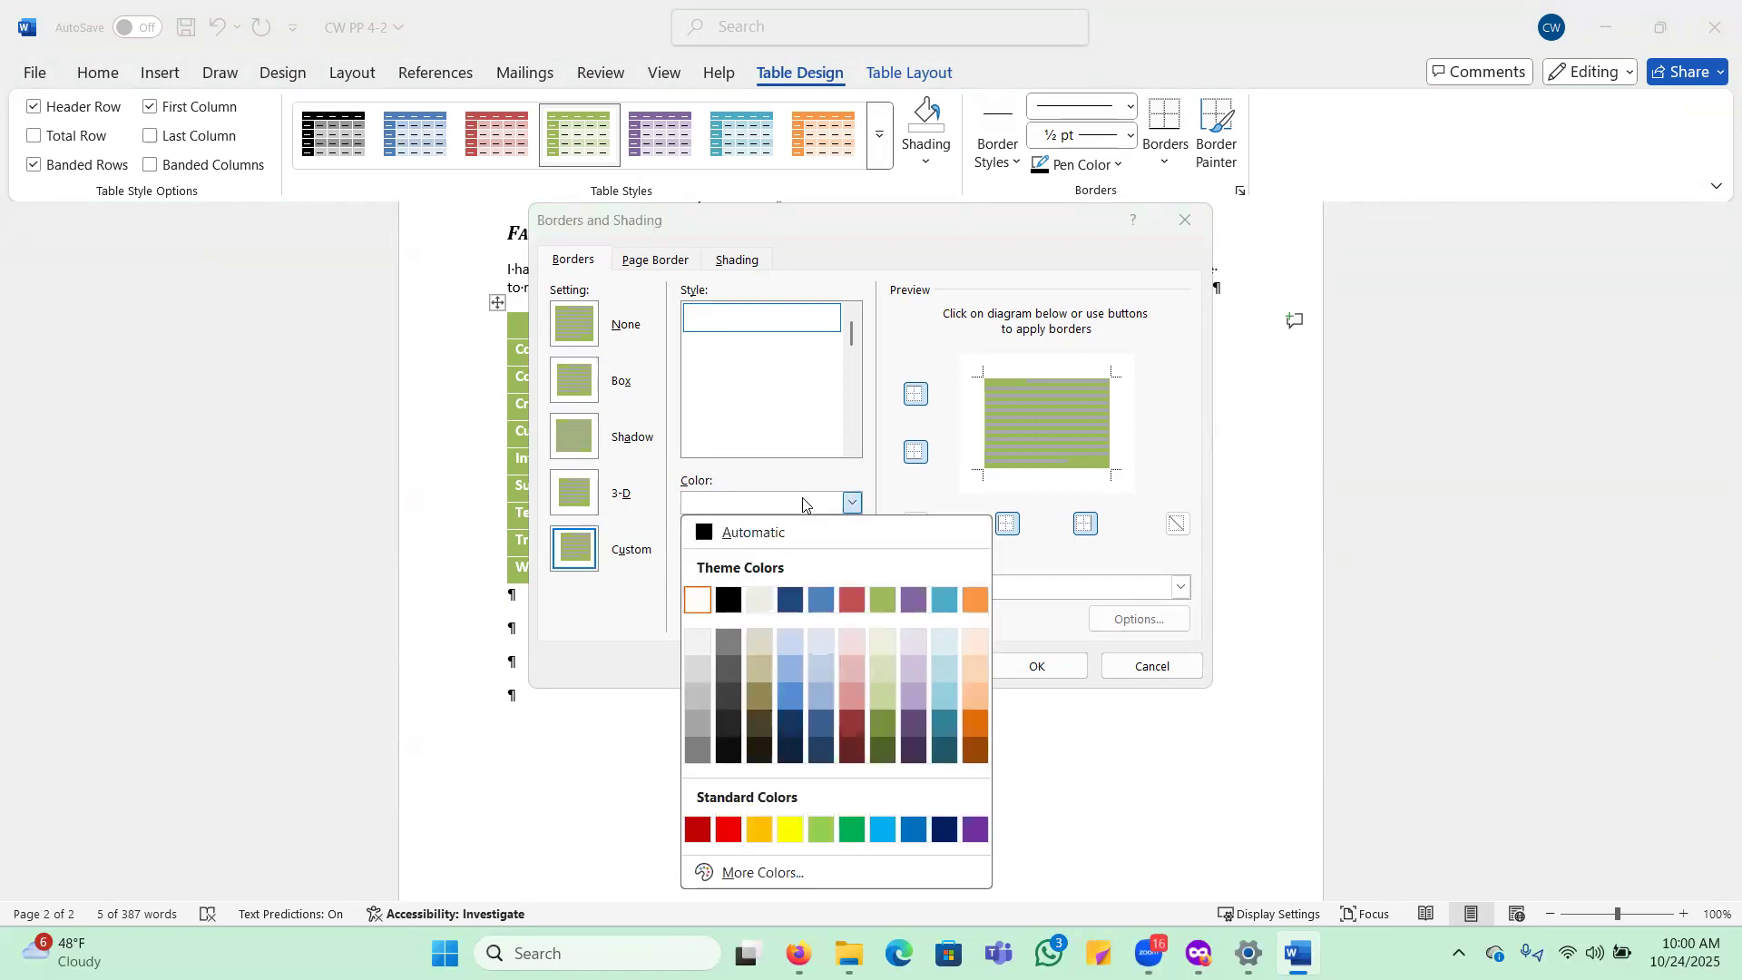
pyautogui.click(730, 601)
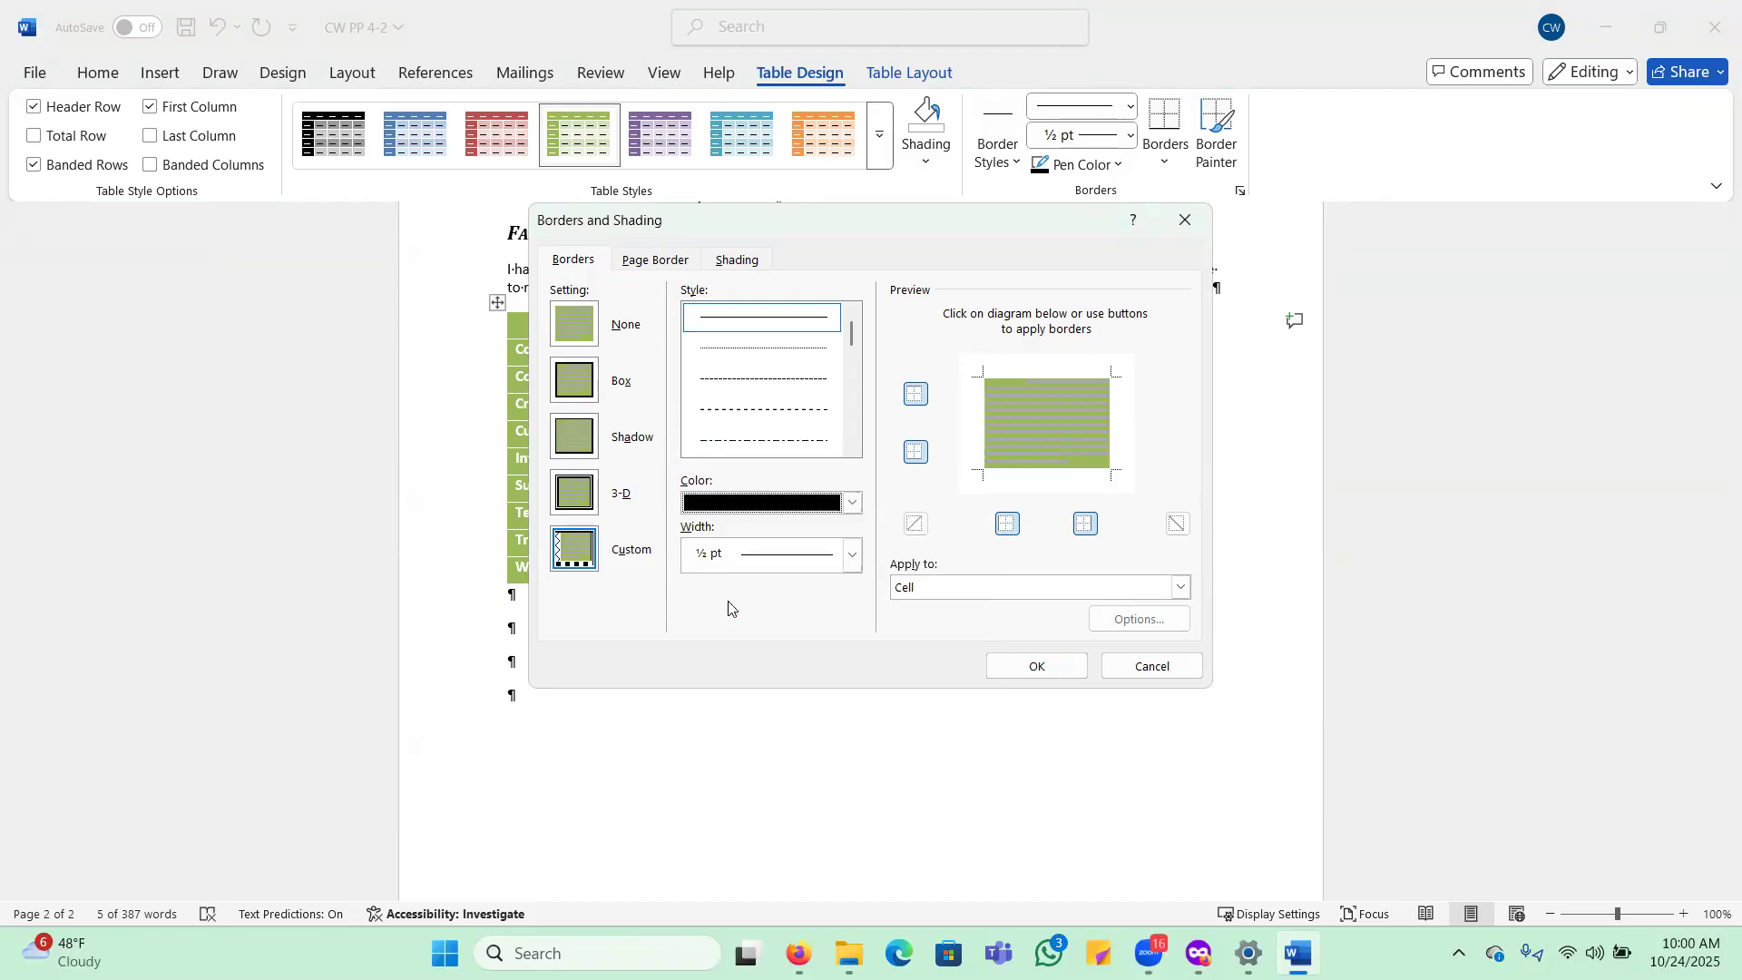
pyautogui.click(750, 566)
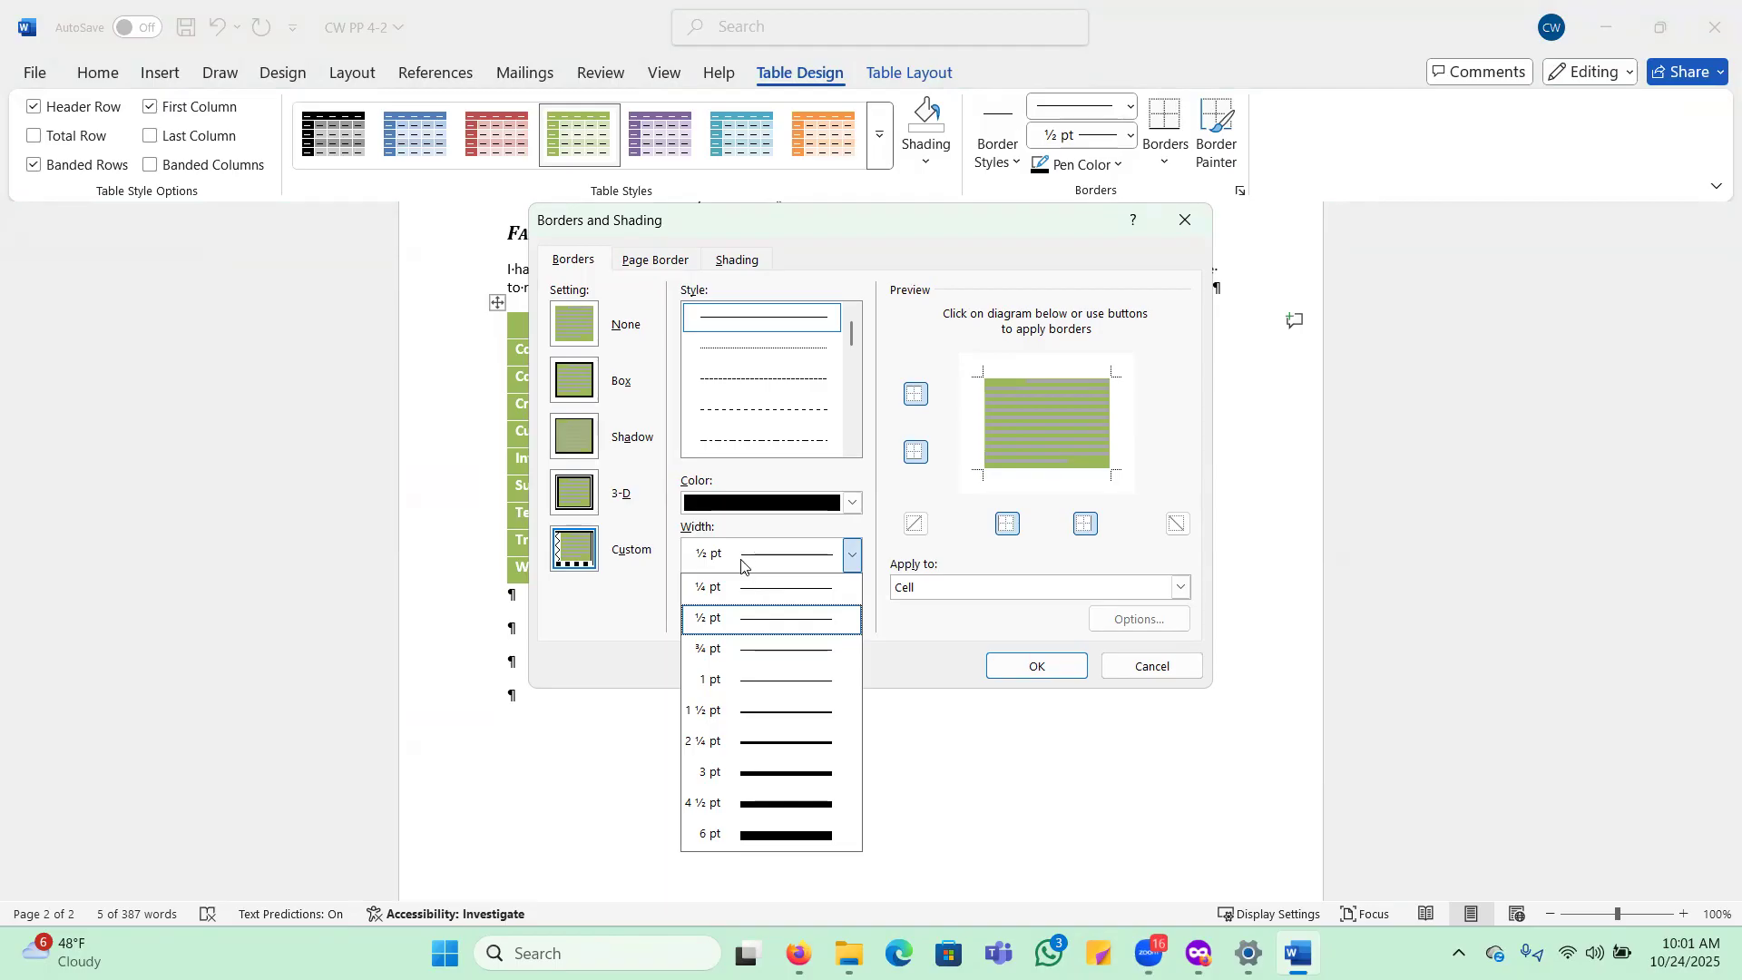
pyautogui.click(741, 712)
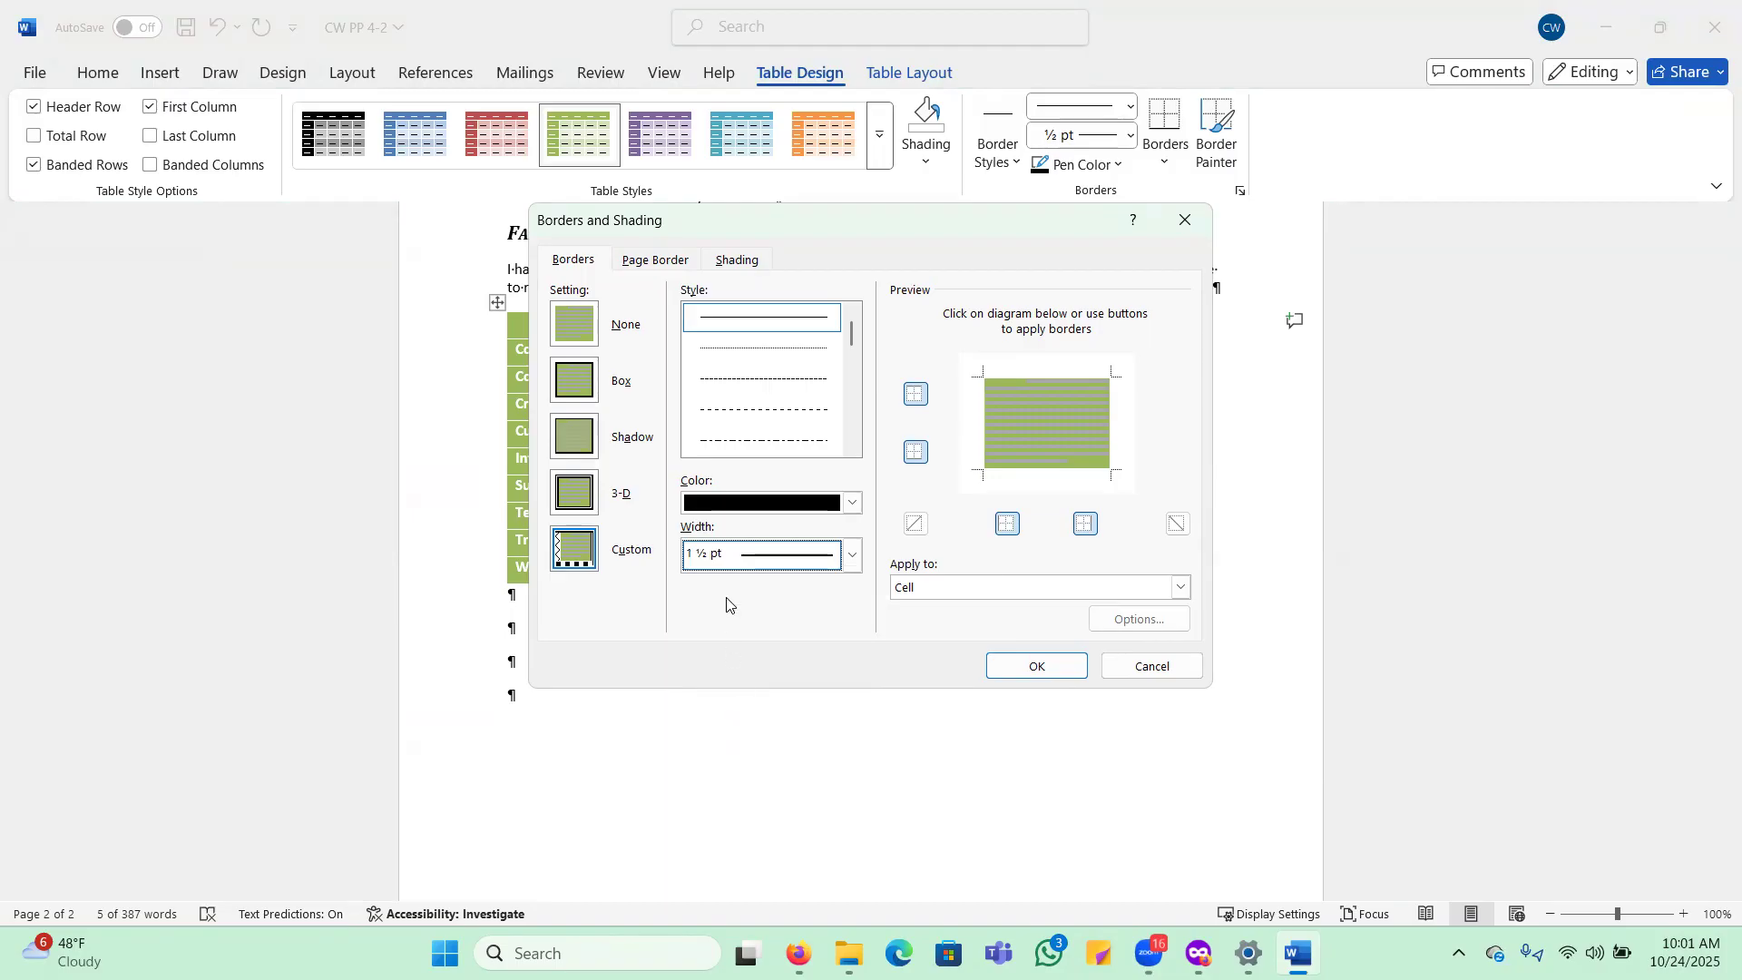
pyautogui.click(762, 320)
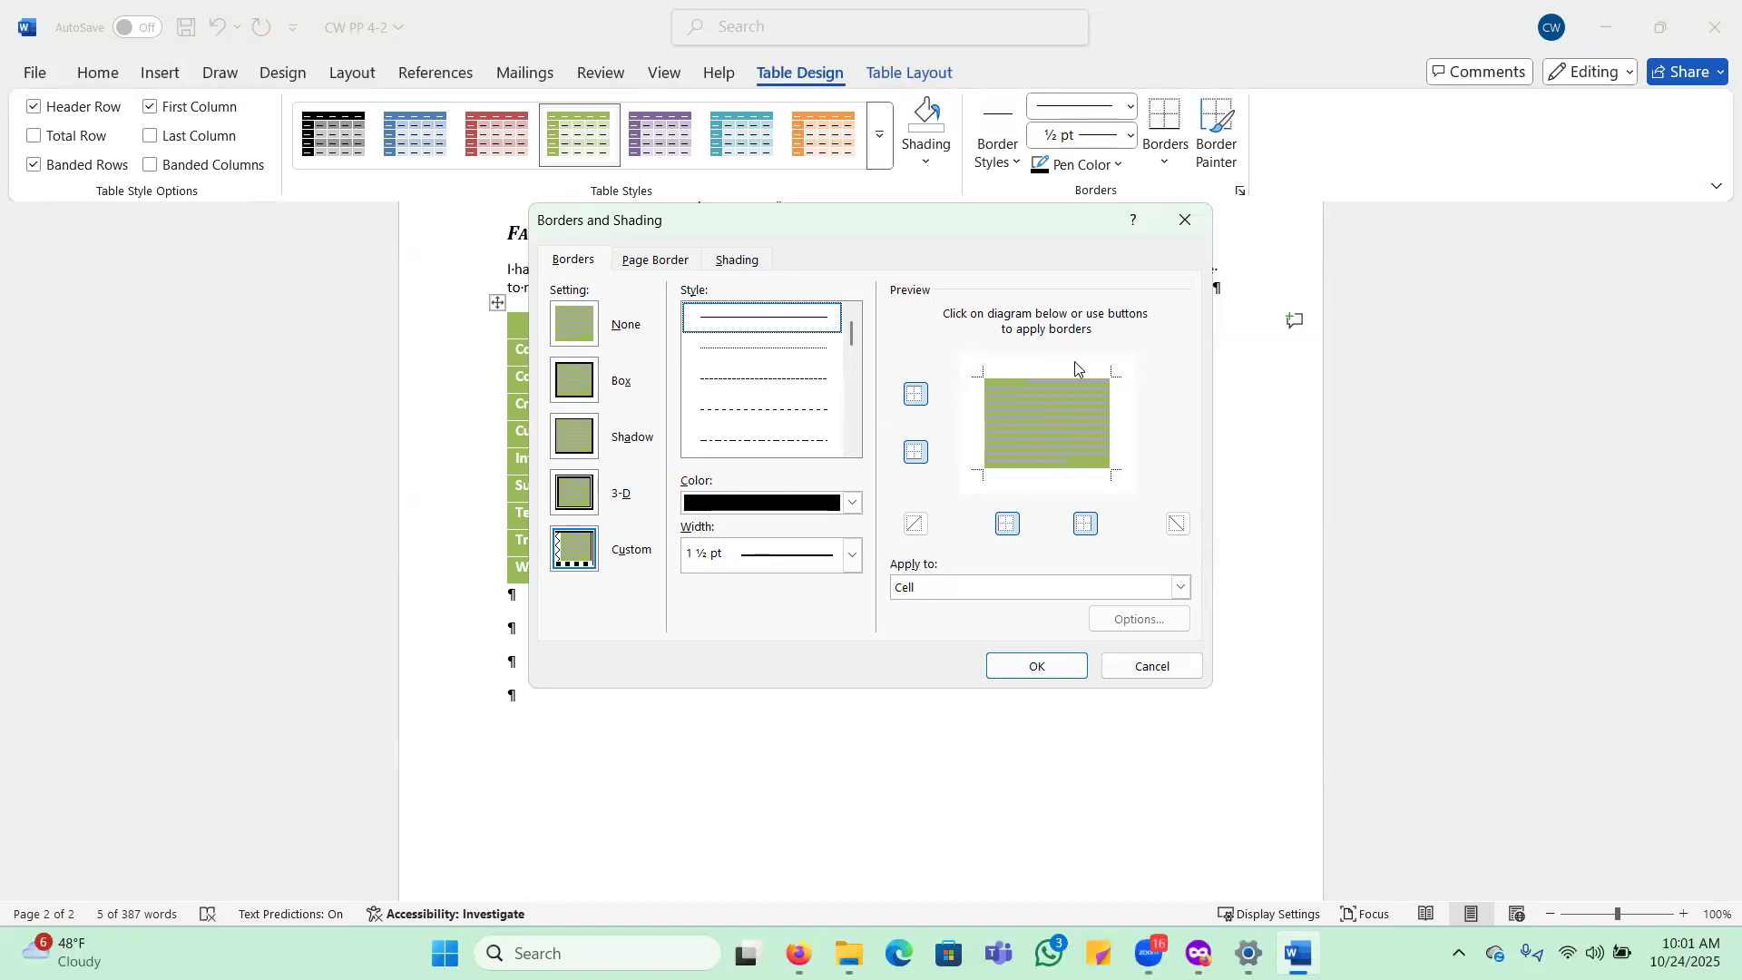
pyautogui.click(1034, 379)
pyautogui.click(1032, 377)
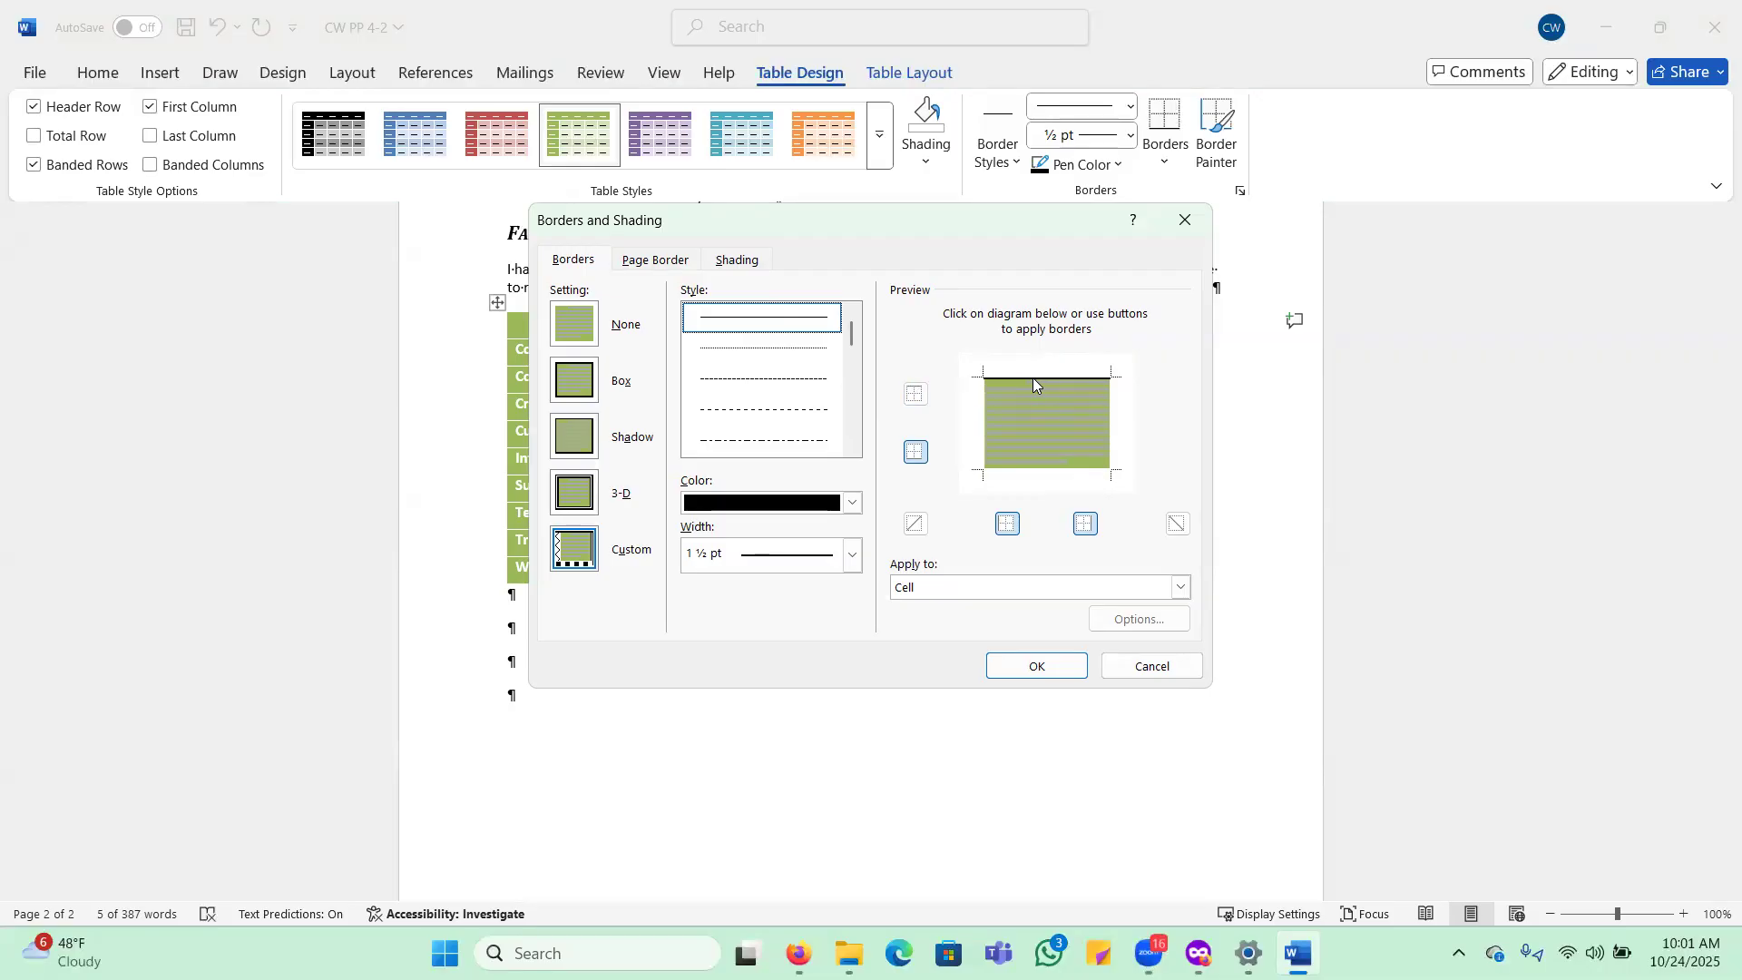
pyautogui.click(1037, 666)
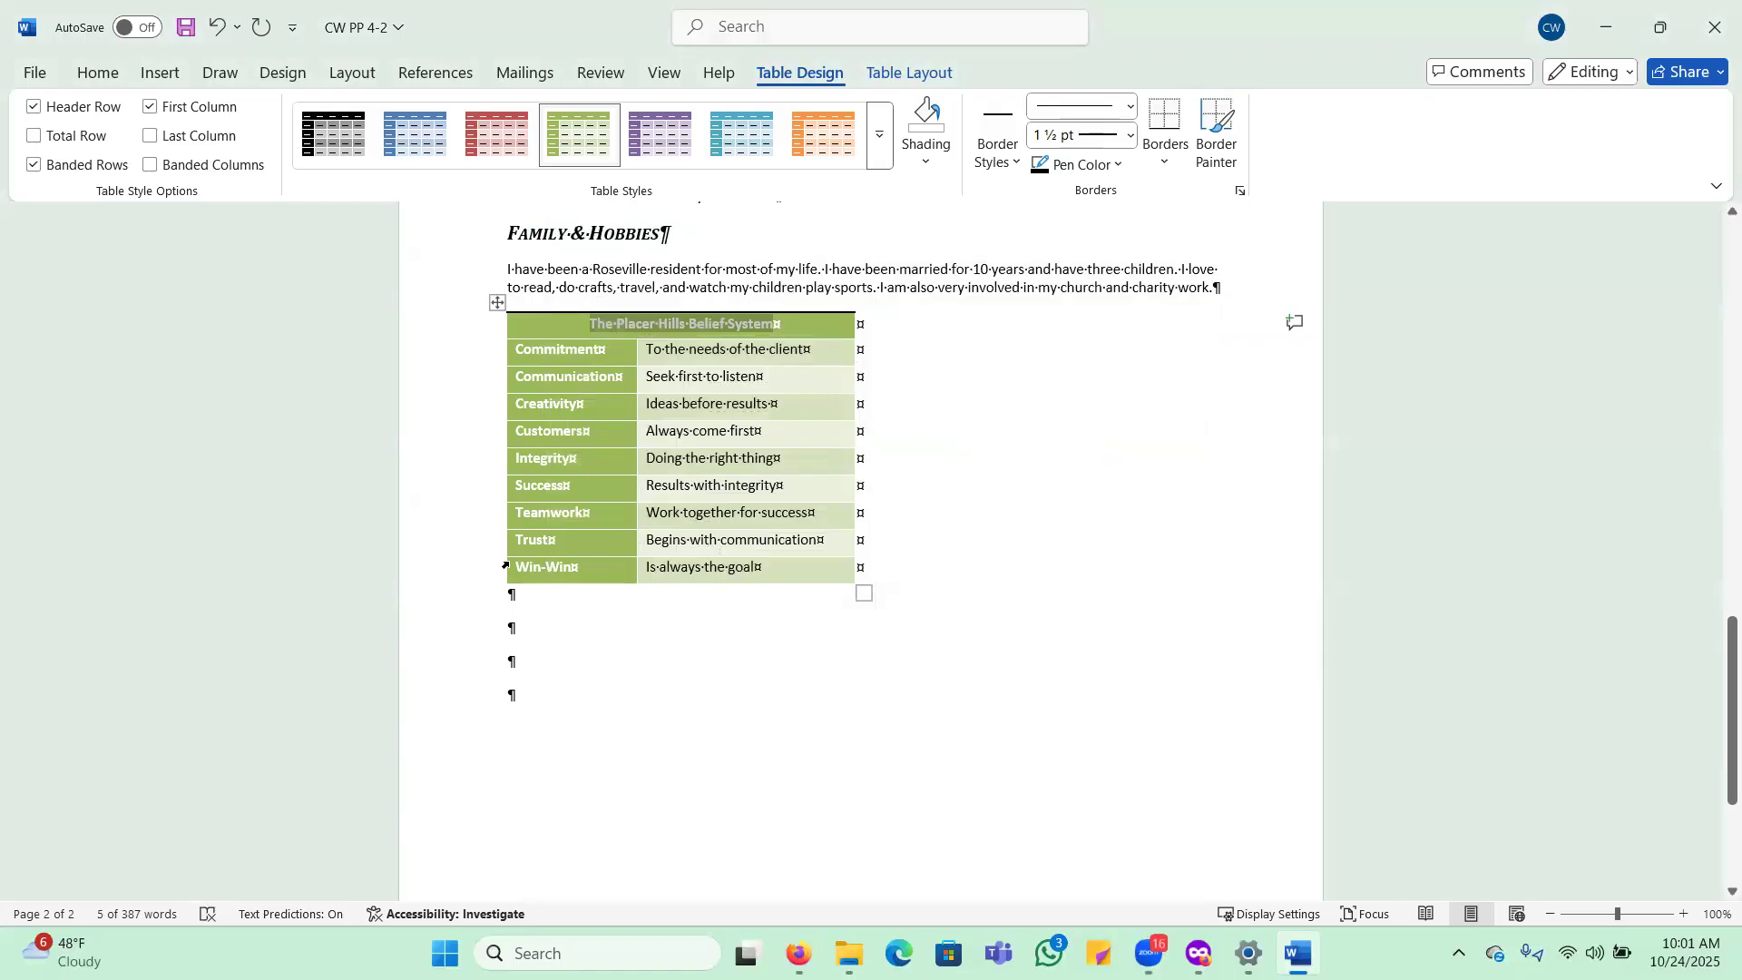
# Add a custom solid black 1 ½ pt bottom border to the table's last row, Win-Win, and deselect it.
pyautogui.moveTo(530, 569); pyautogui.dragTo(784, 580)
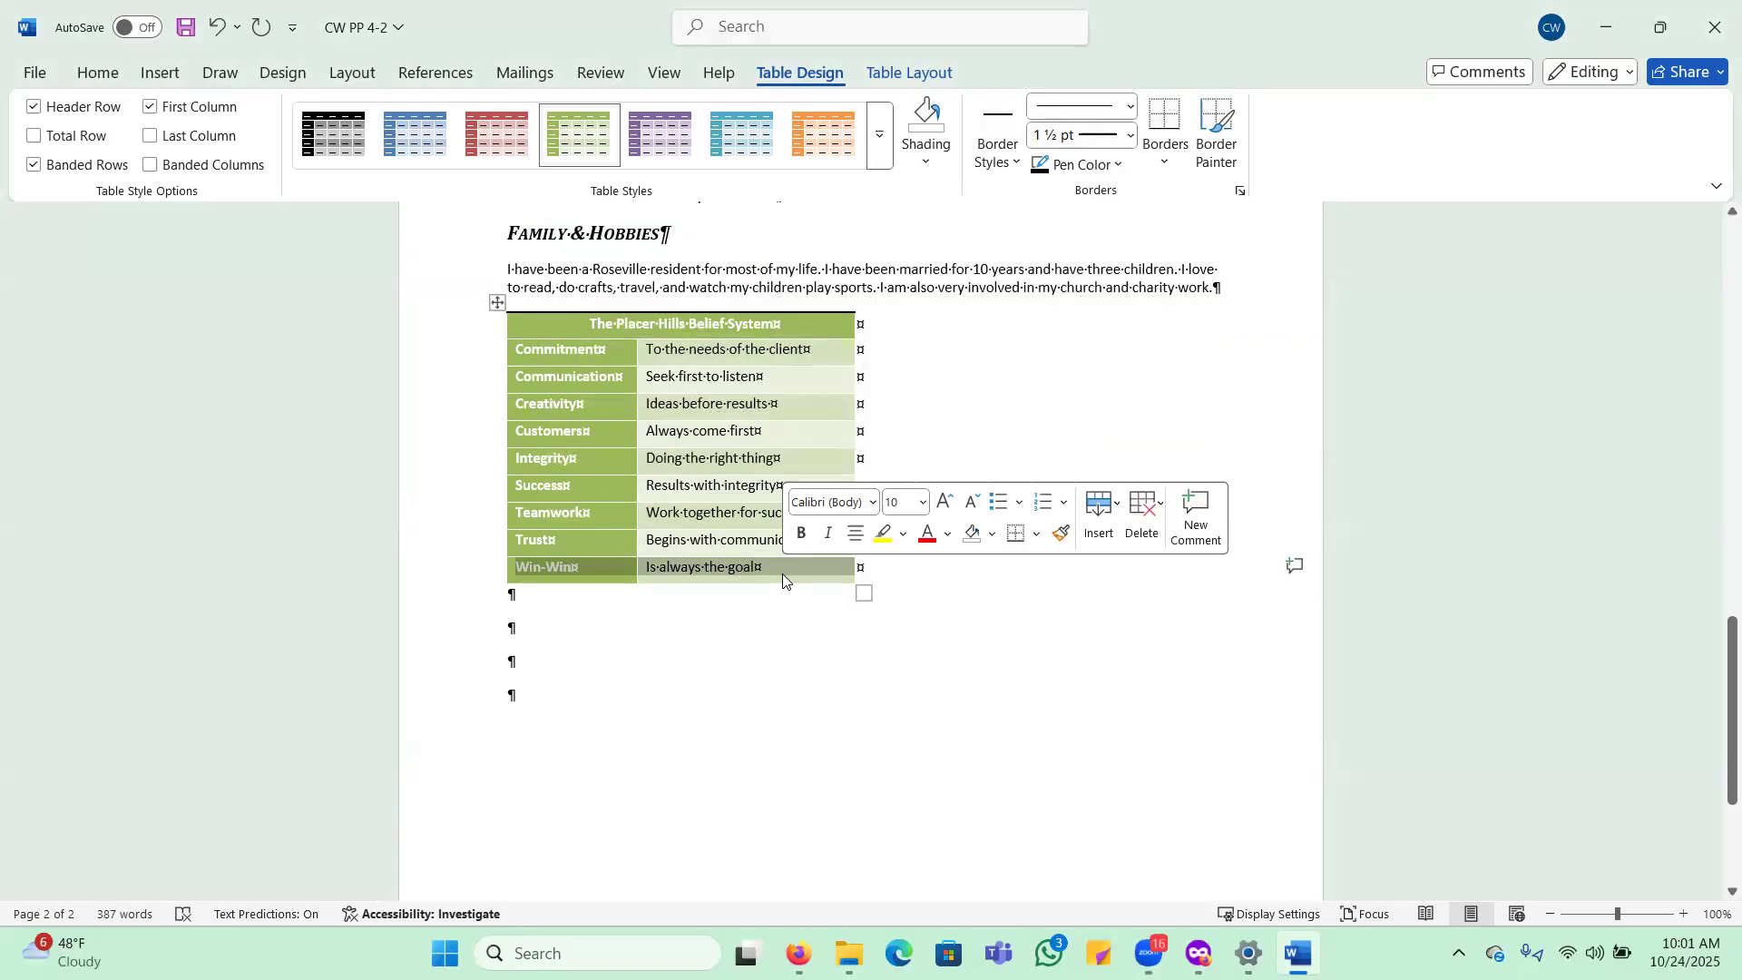
pyautogui.click(1166, 160)
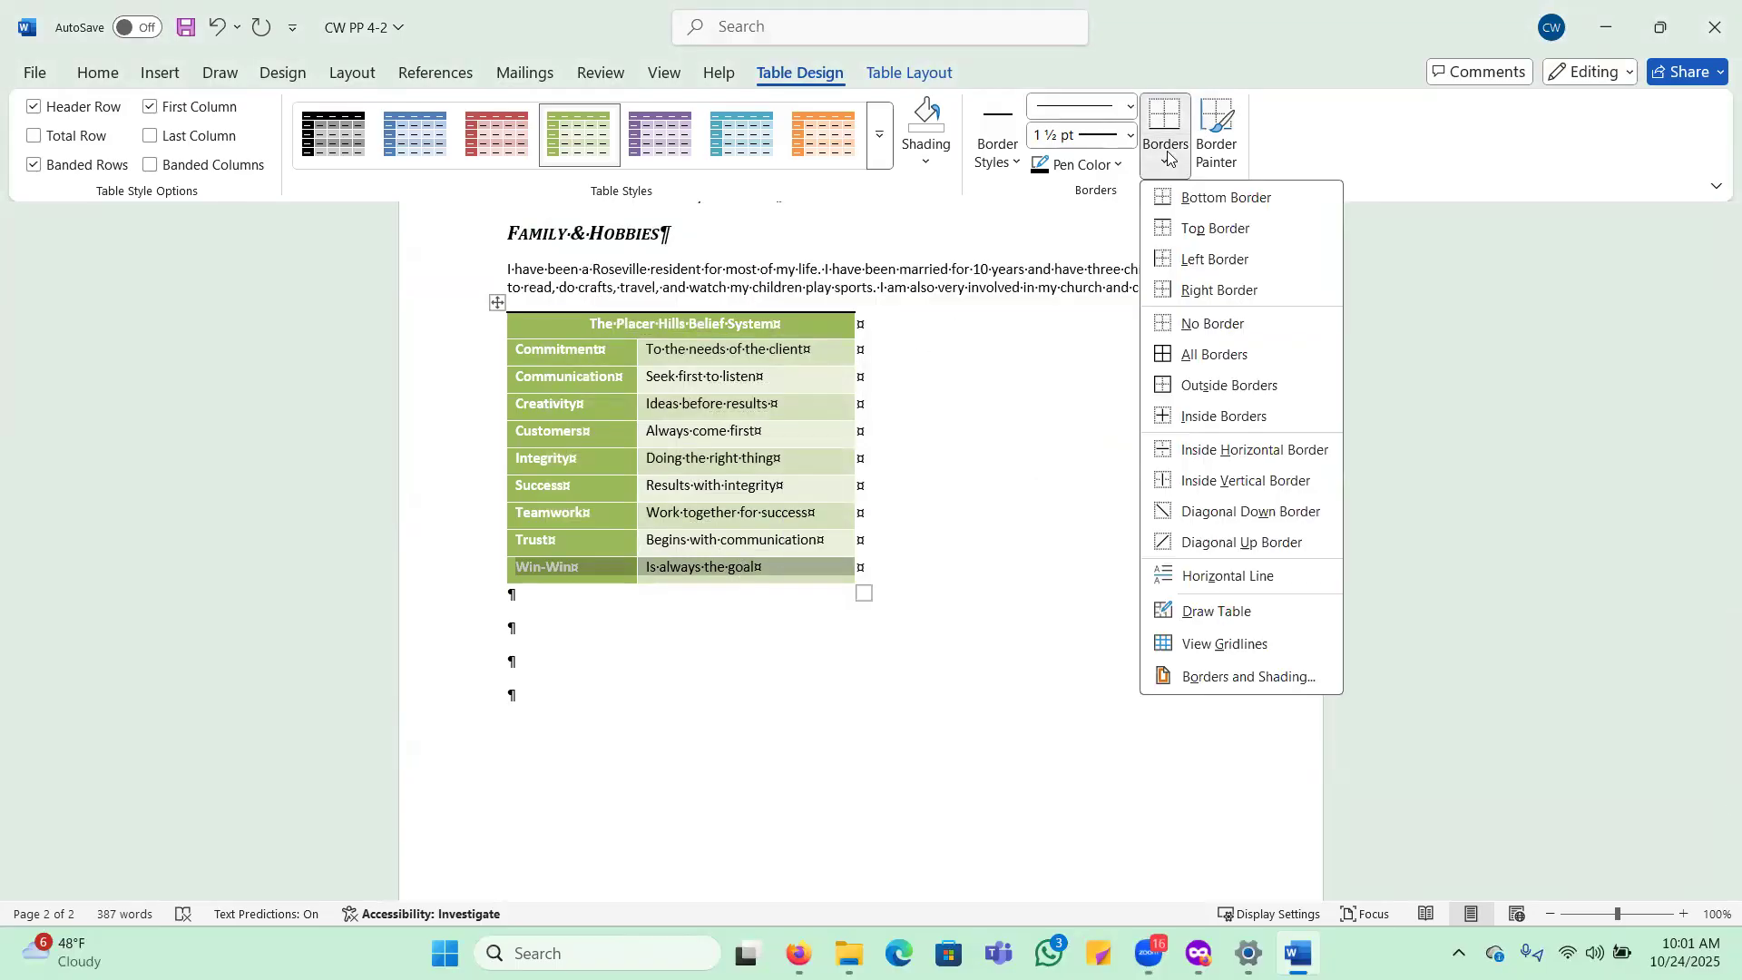
pyautogui.click(1249, 677)
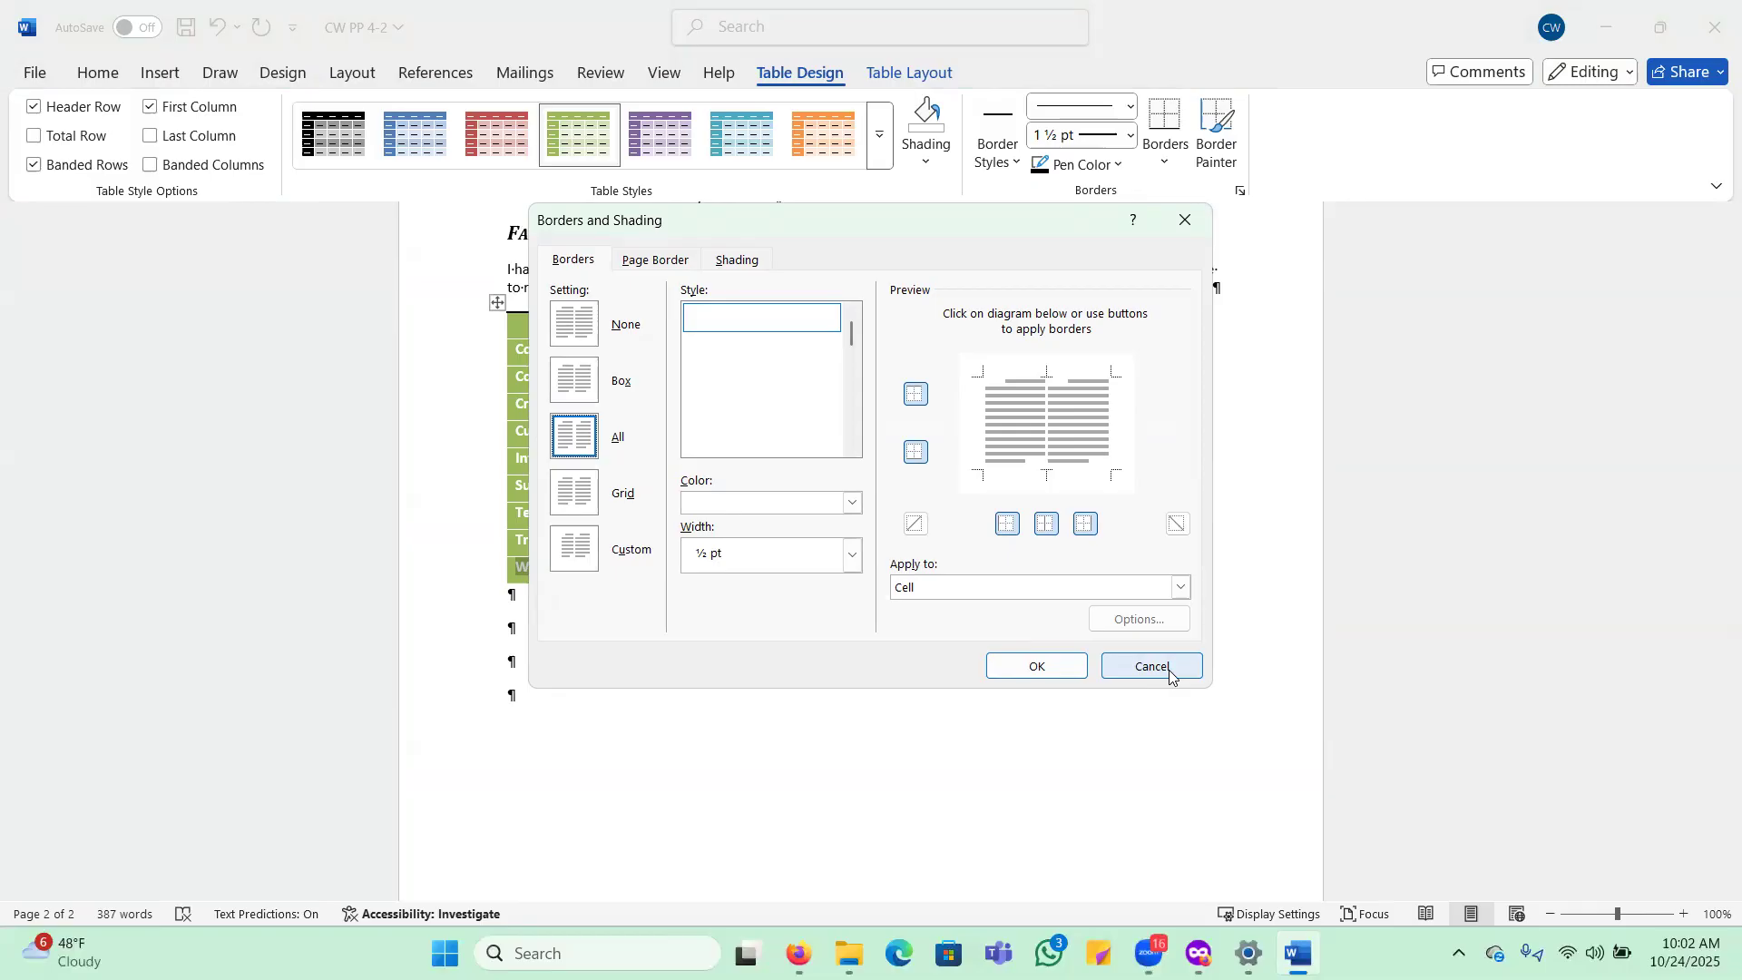
pyautogui.click(556, 541)
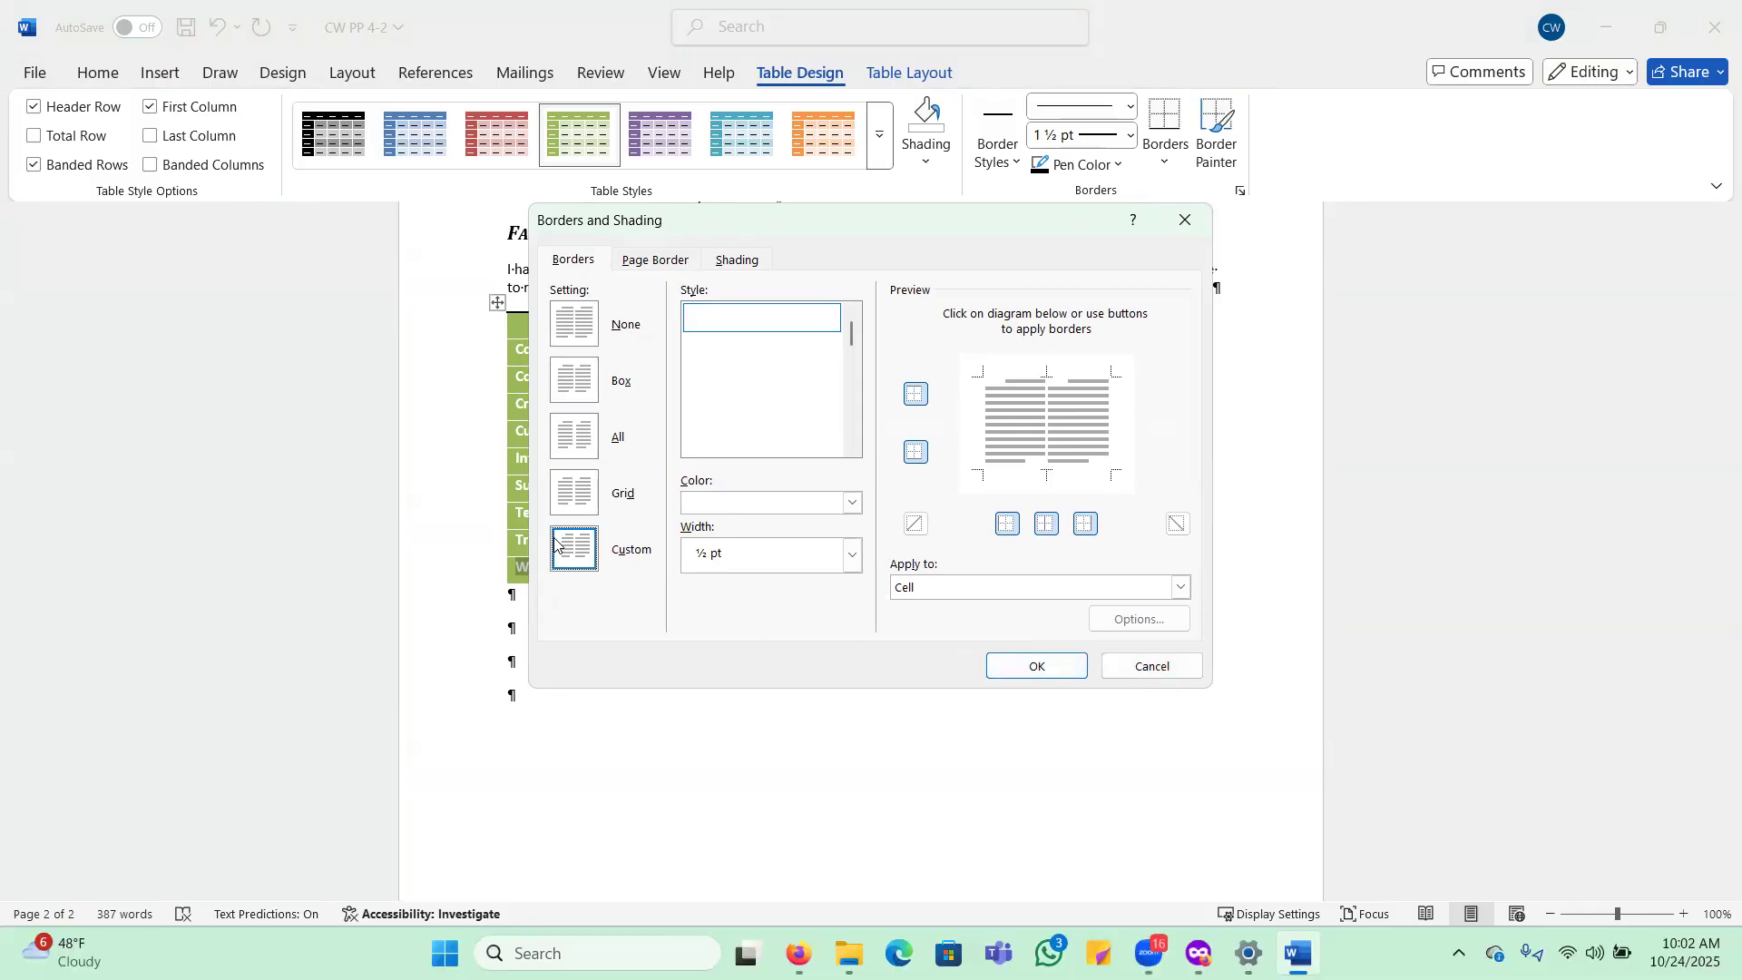
pyautogui.click(780, 555)
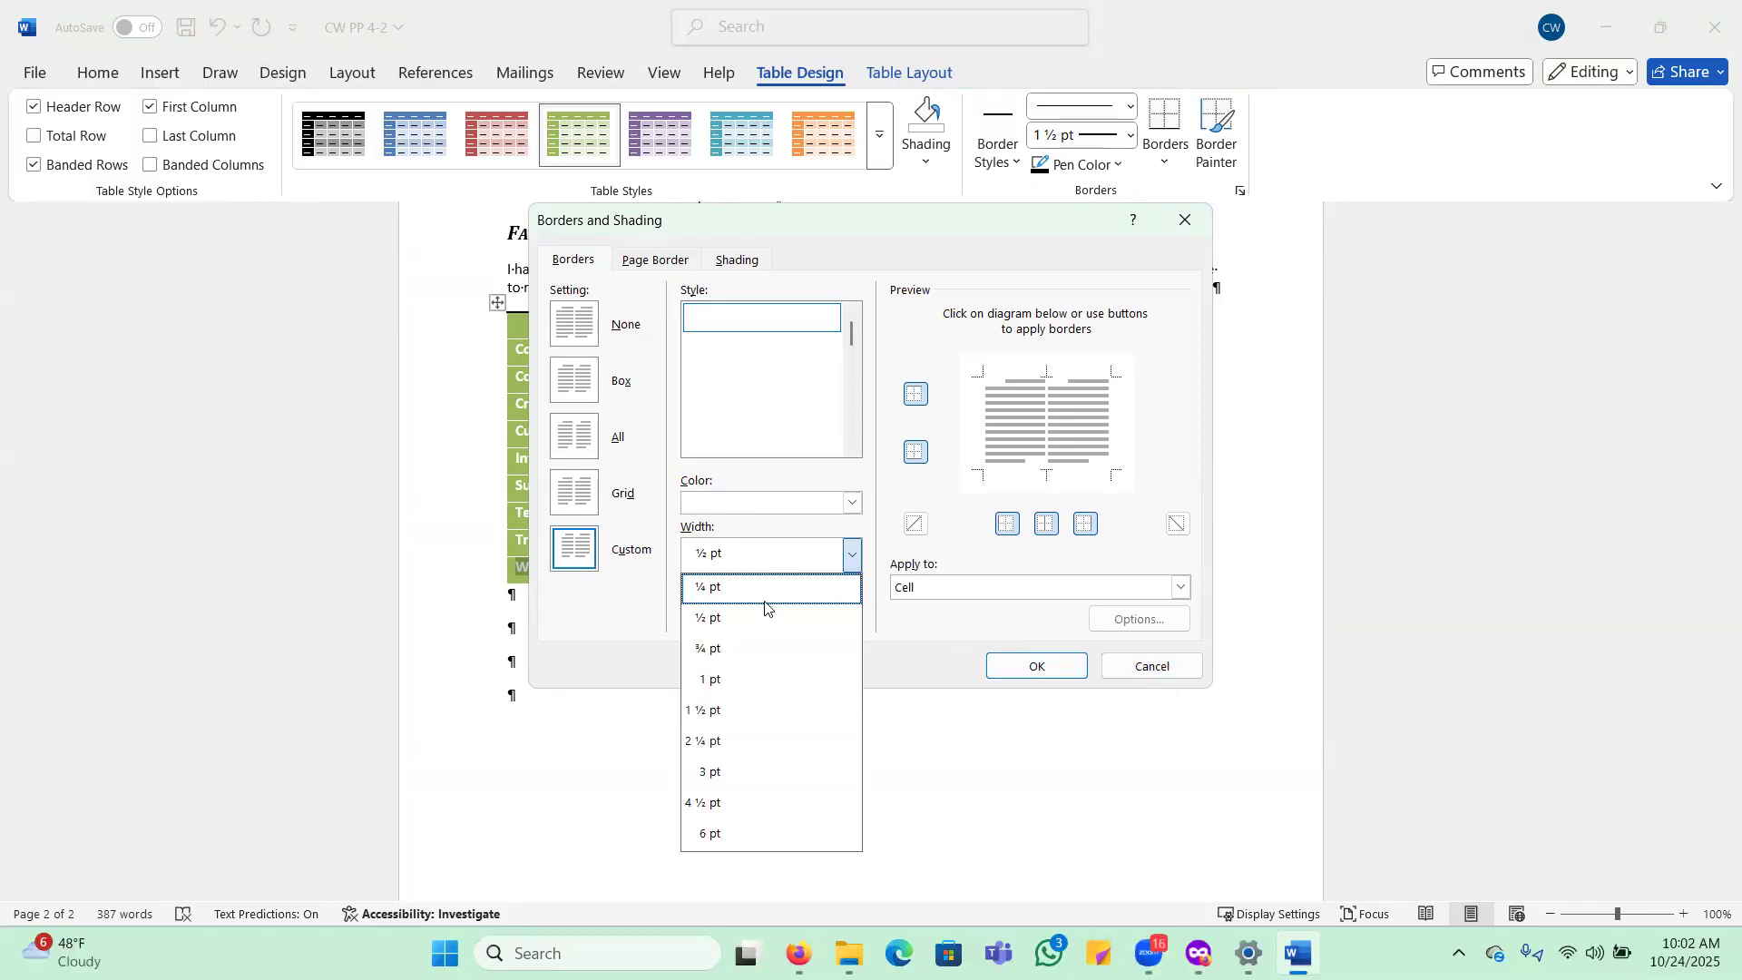
pyautogui.click(739, 713)
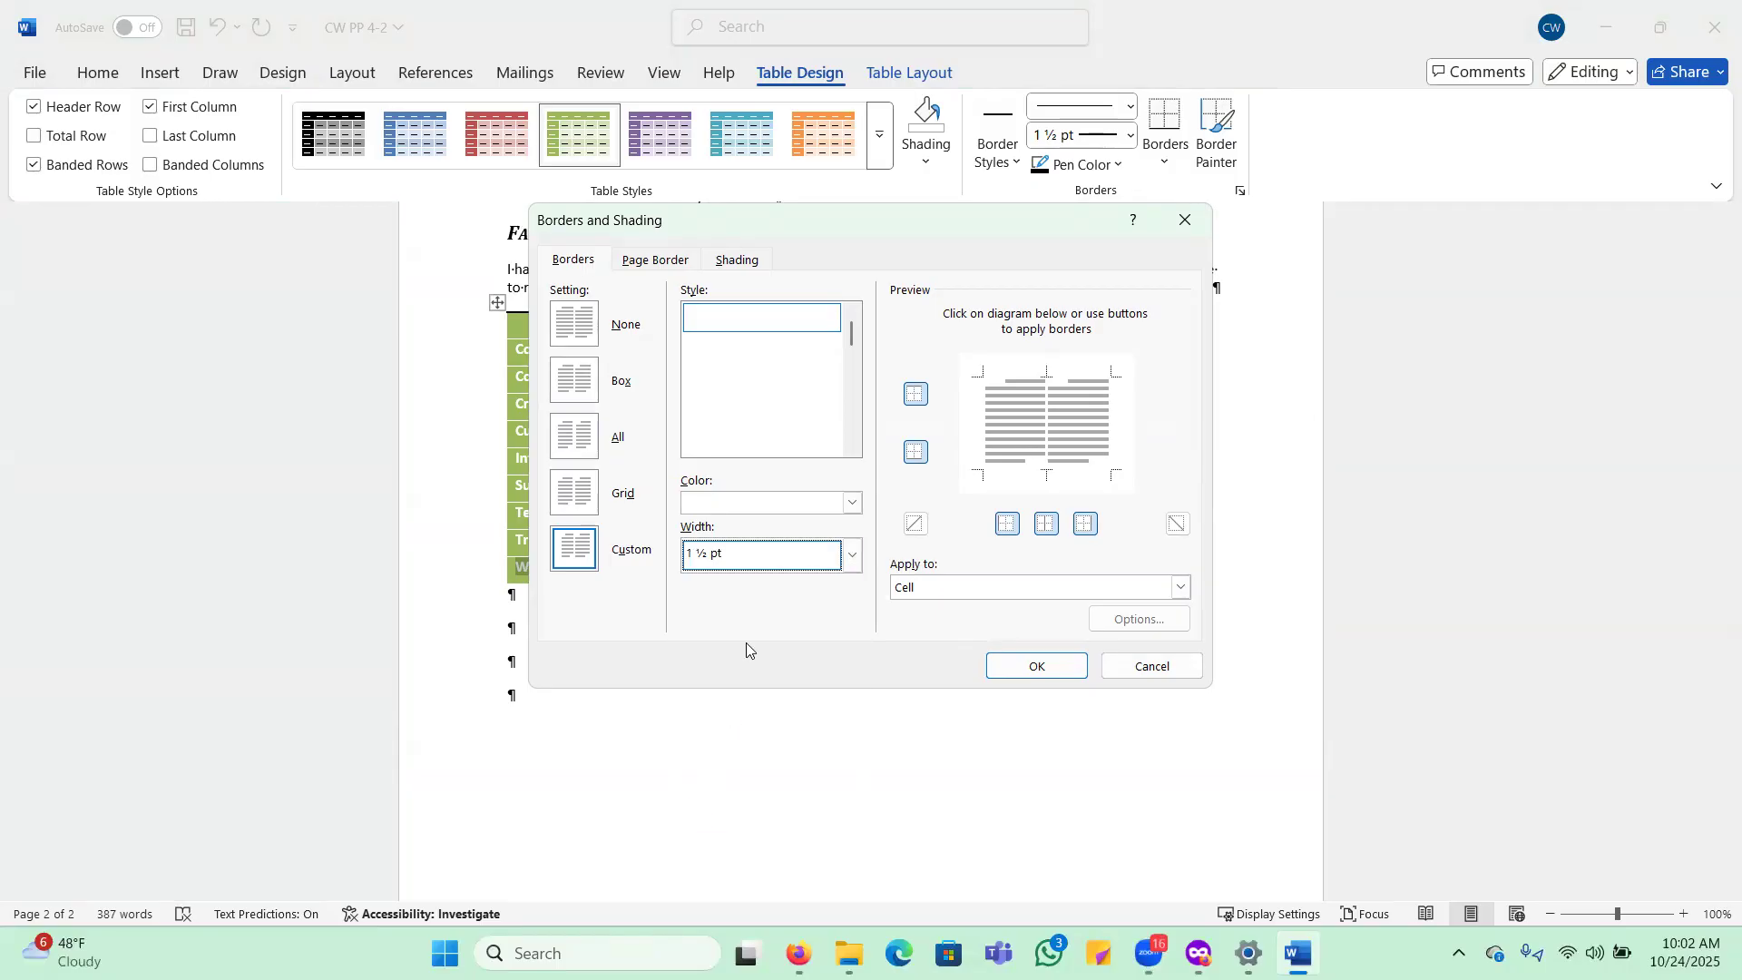
pyautogui.click(751, 505)
pyautogui.click(727, 598)
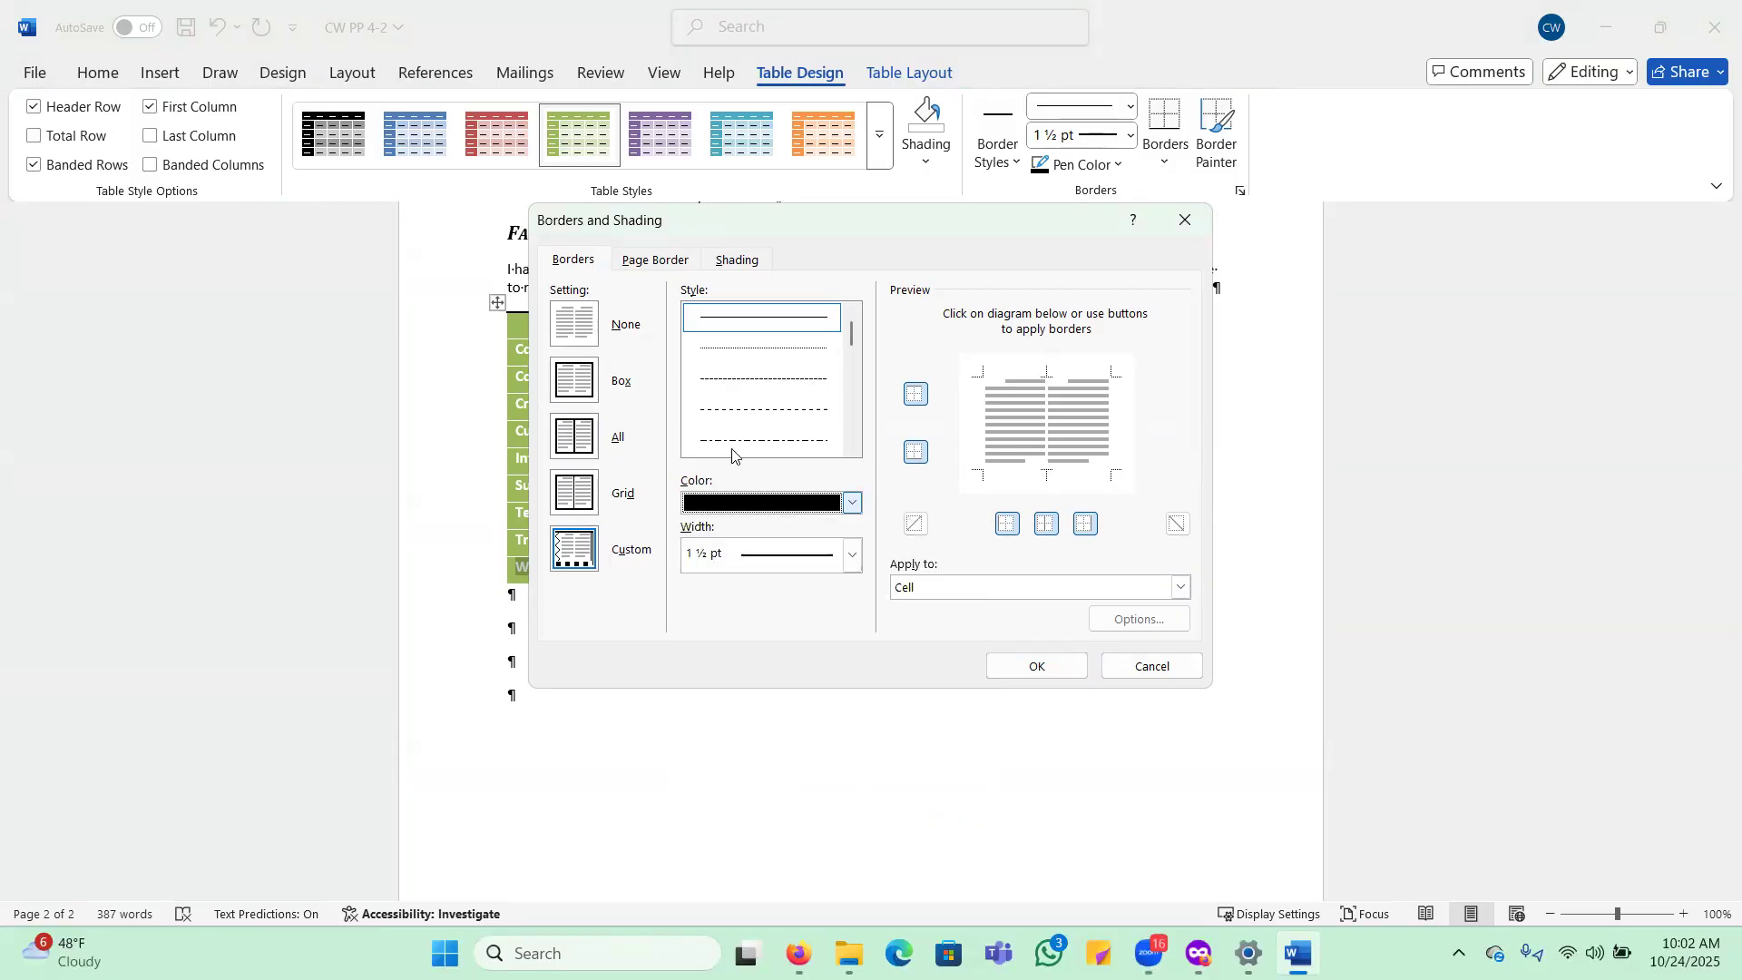
pyautogui.click(731, 323)
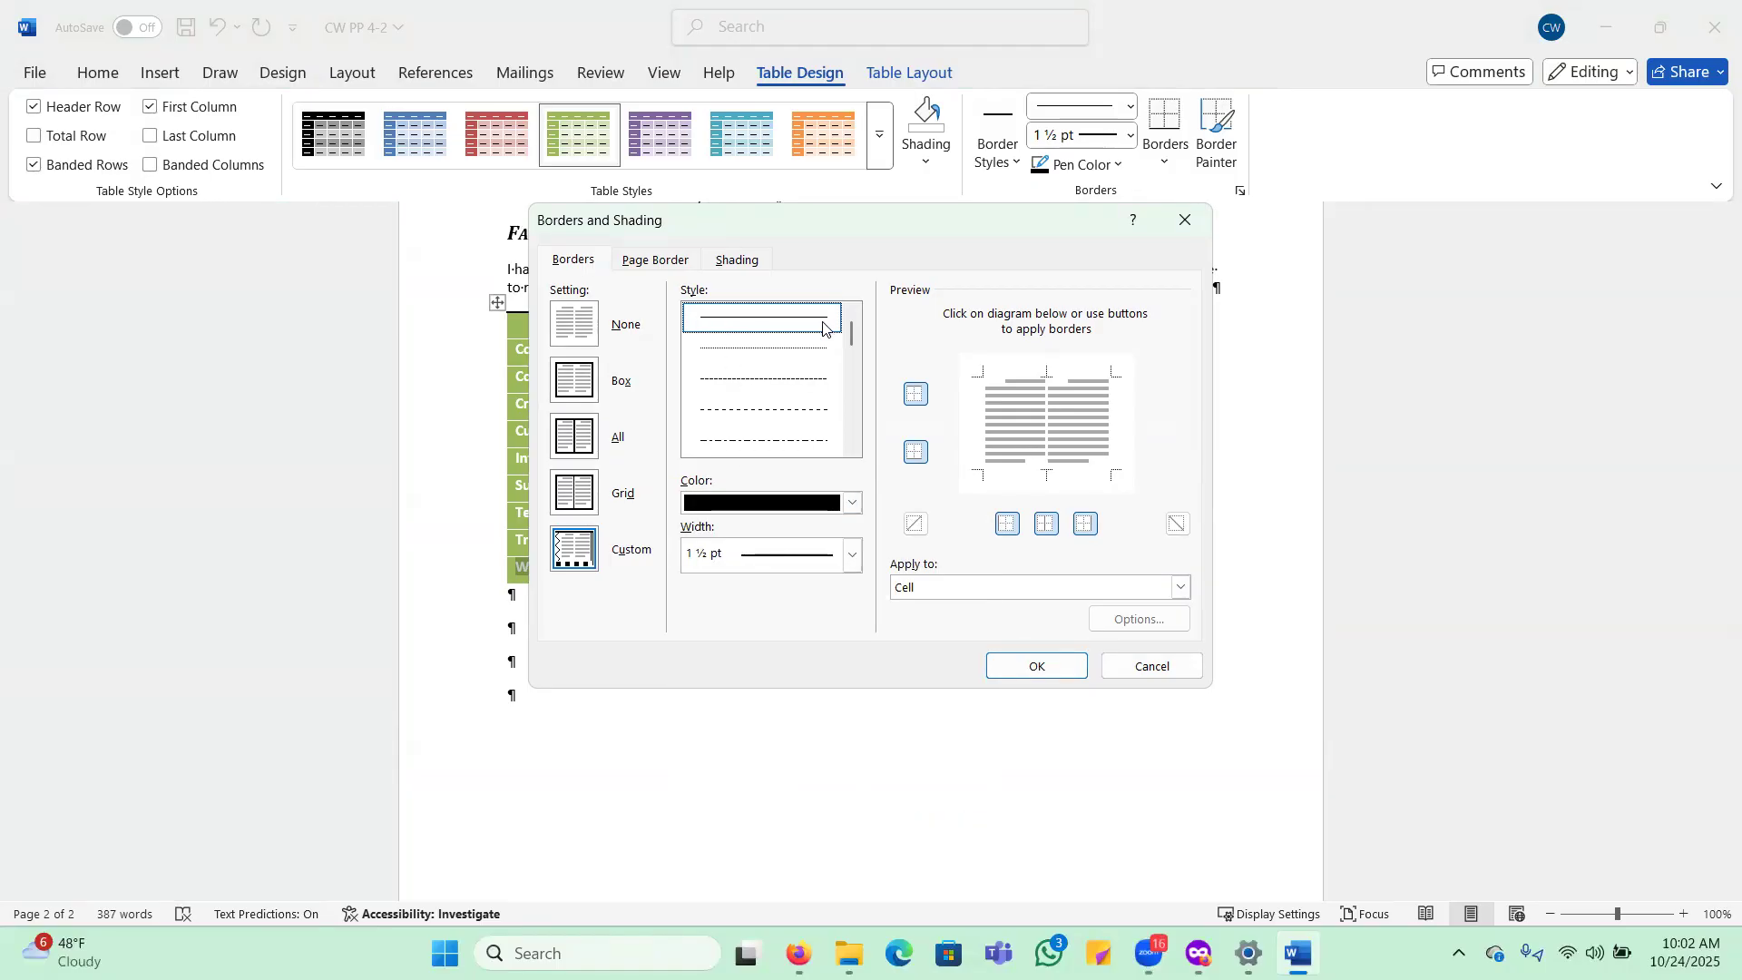
pyautogui.click(1014, 477)
pyautogui.click(1036, 666)
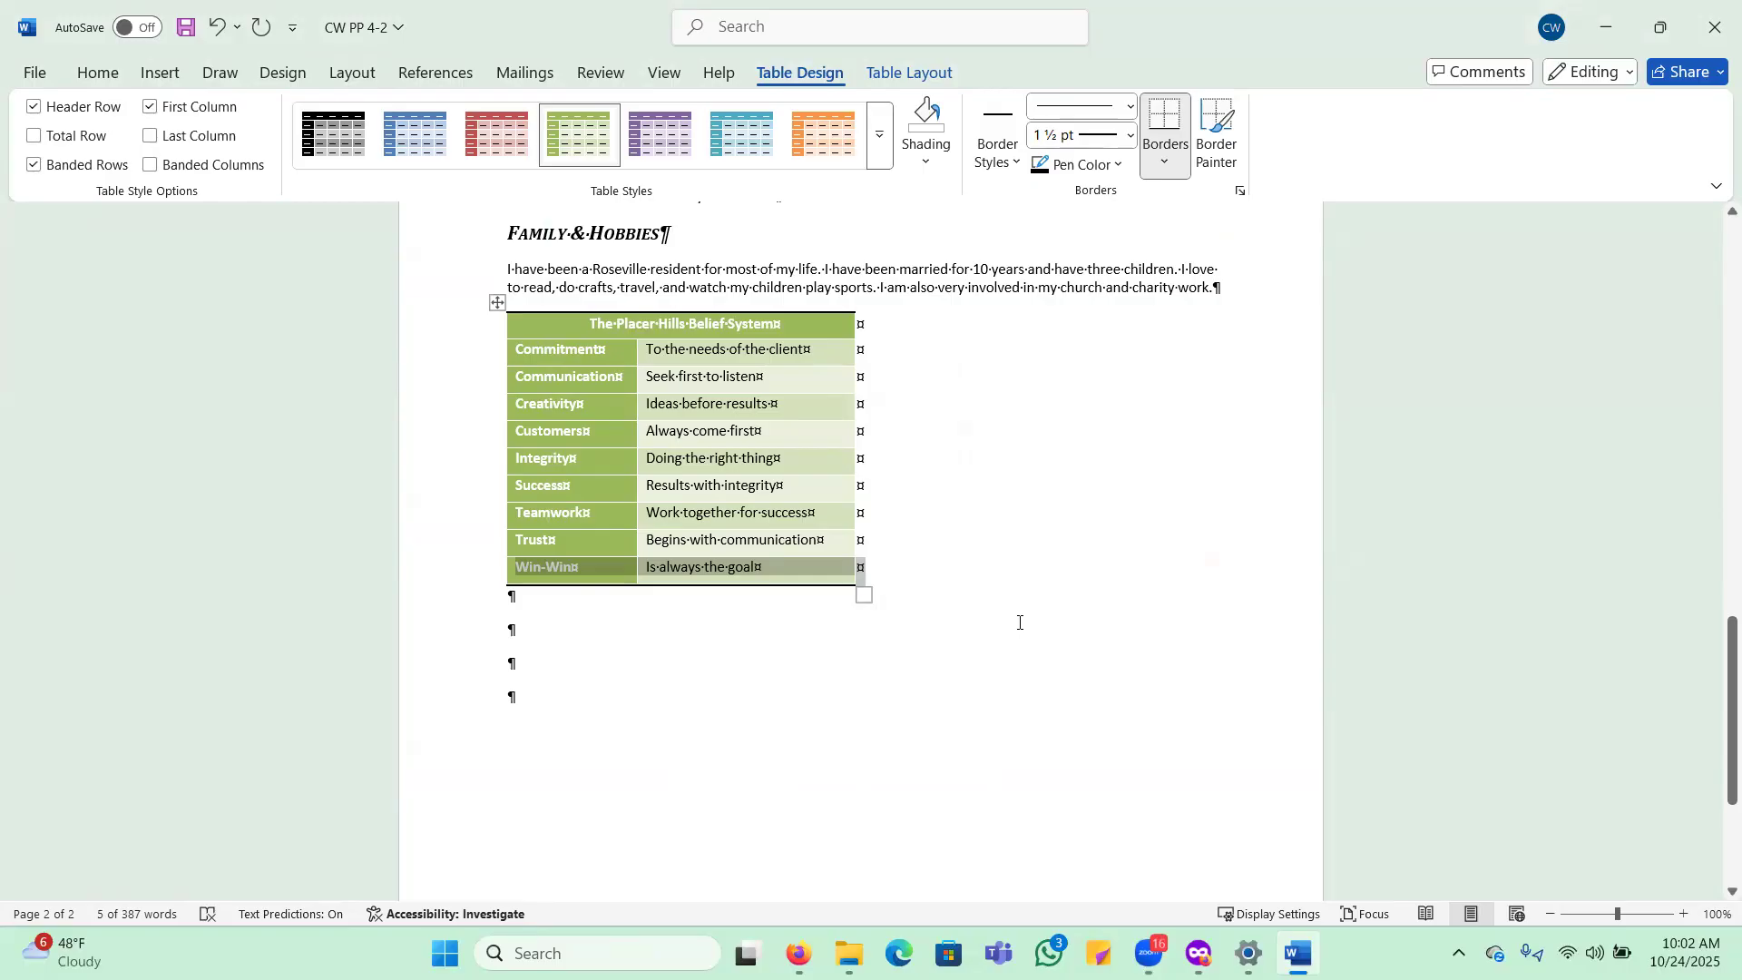
pyautogui.click(1050, 502)
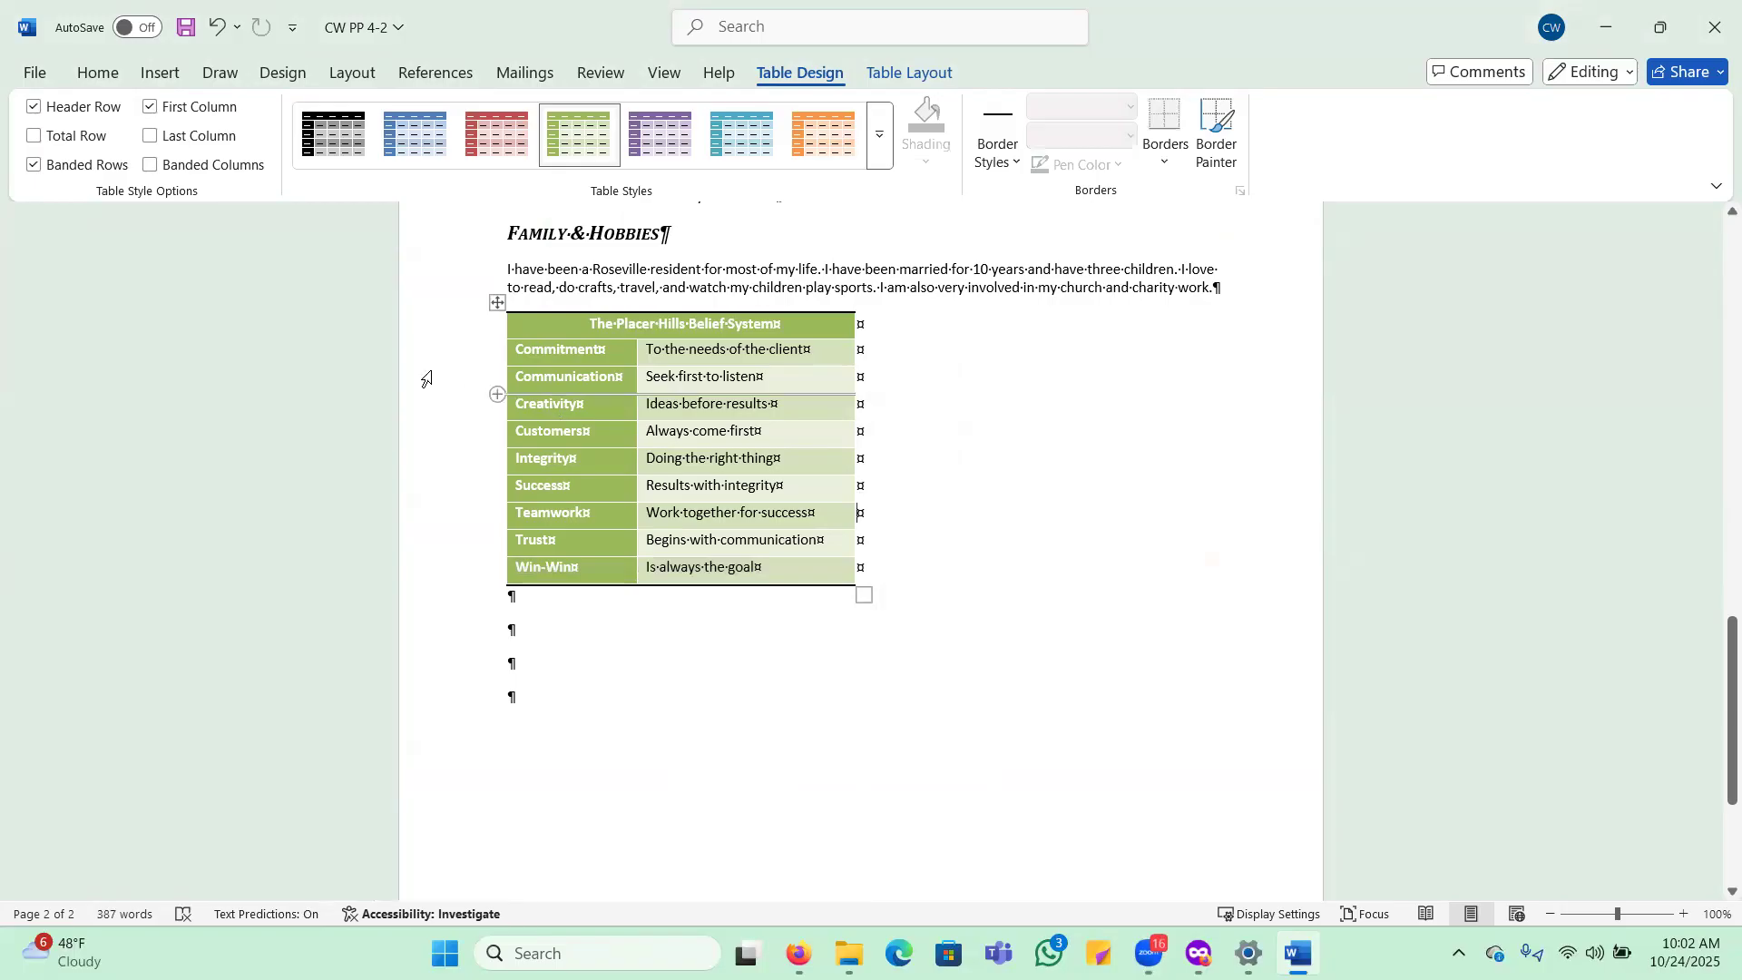
# Vertically center the contents of all cells in the Placer Hills Belief System table through its table properties, and deselect the table.
pyautogui.click(498, 306)
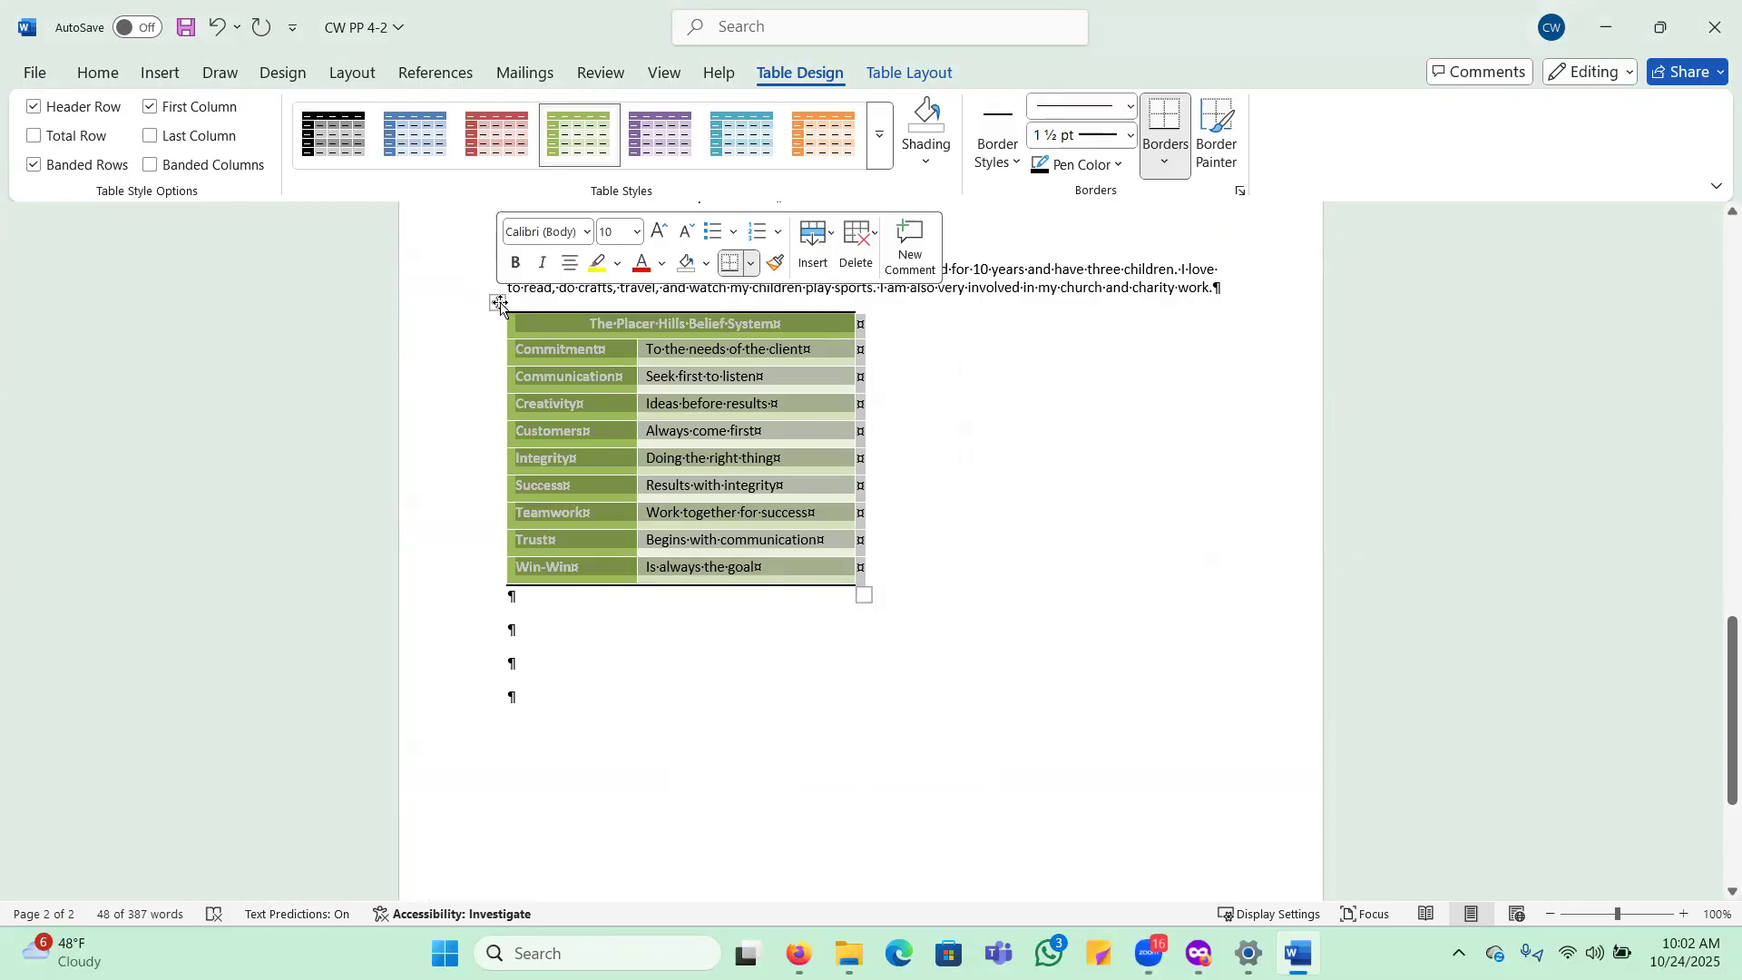
pyautogui.click(907, 73)
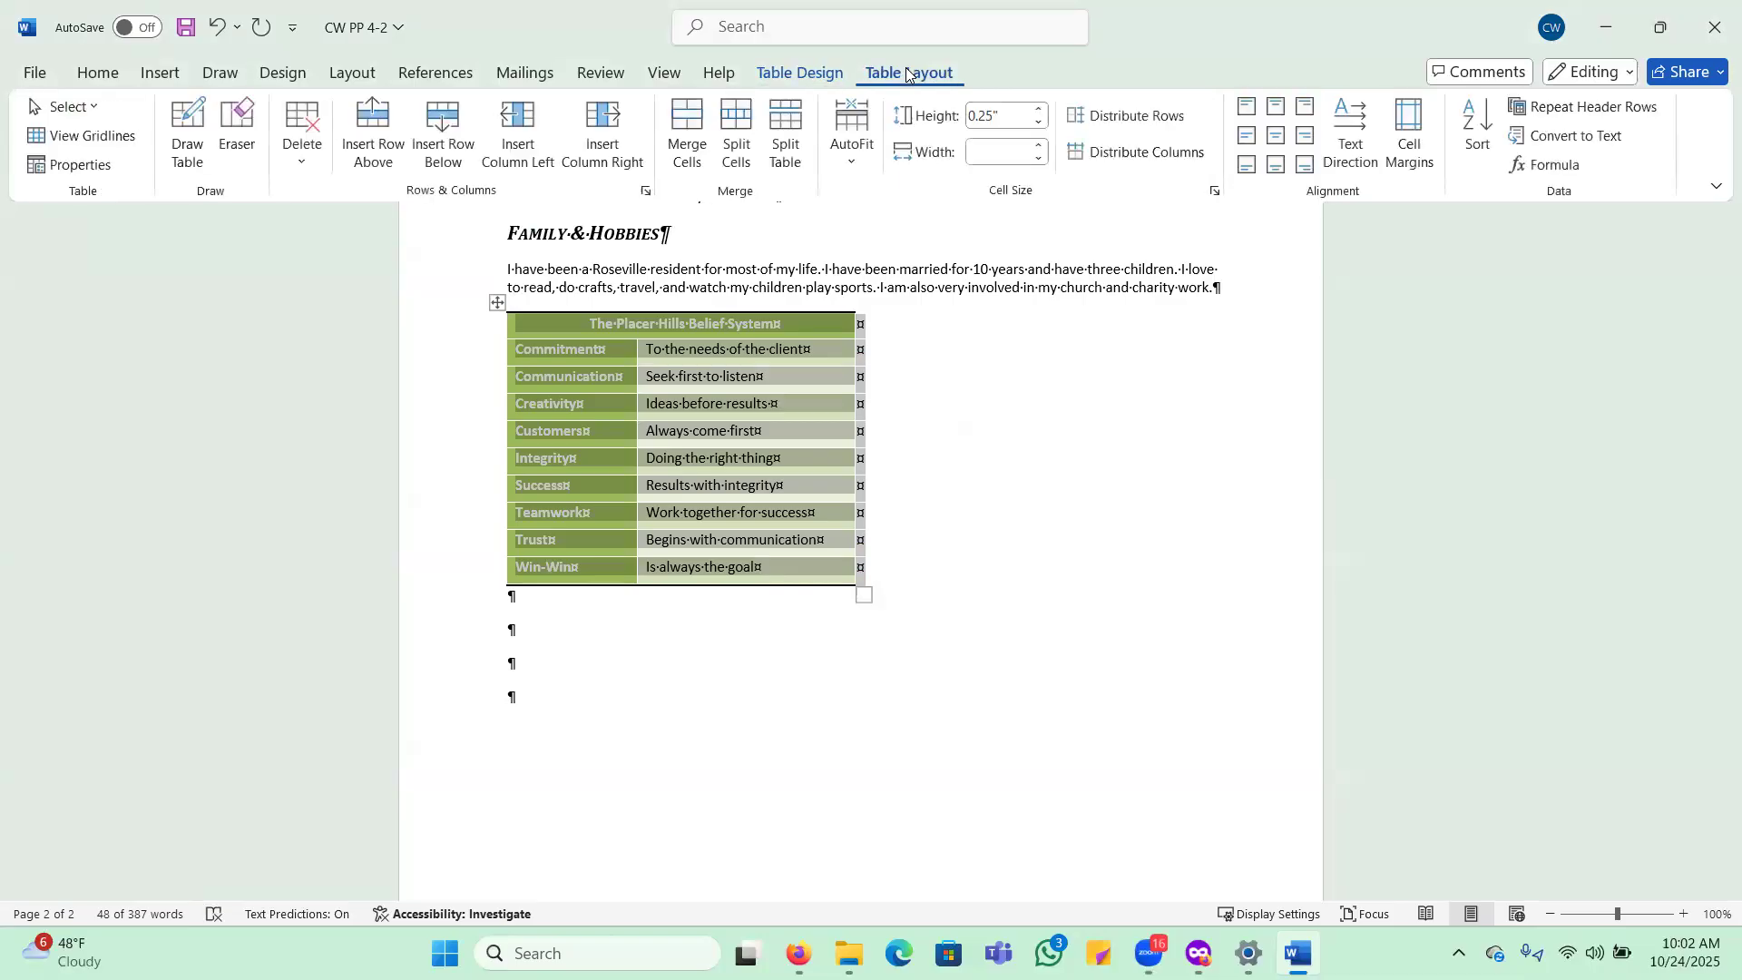
pyautogui.click(61, 167)
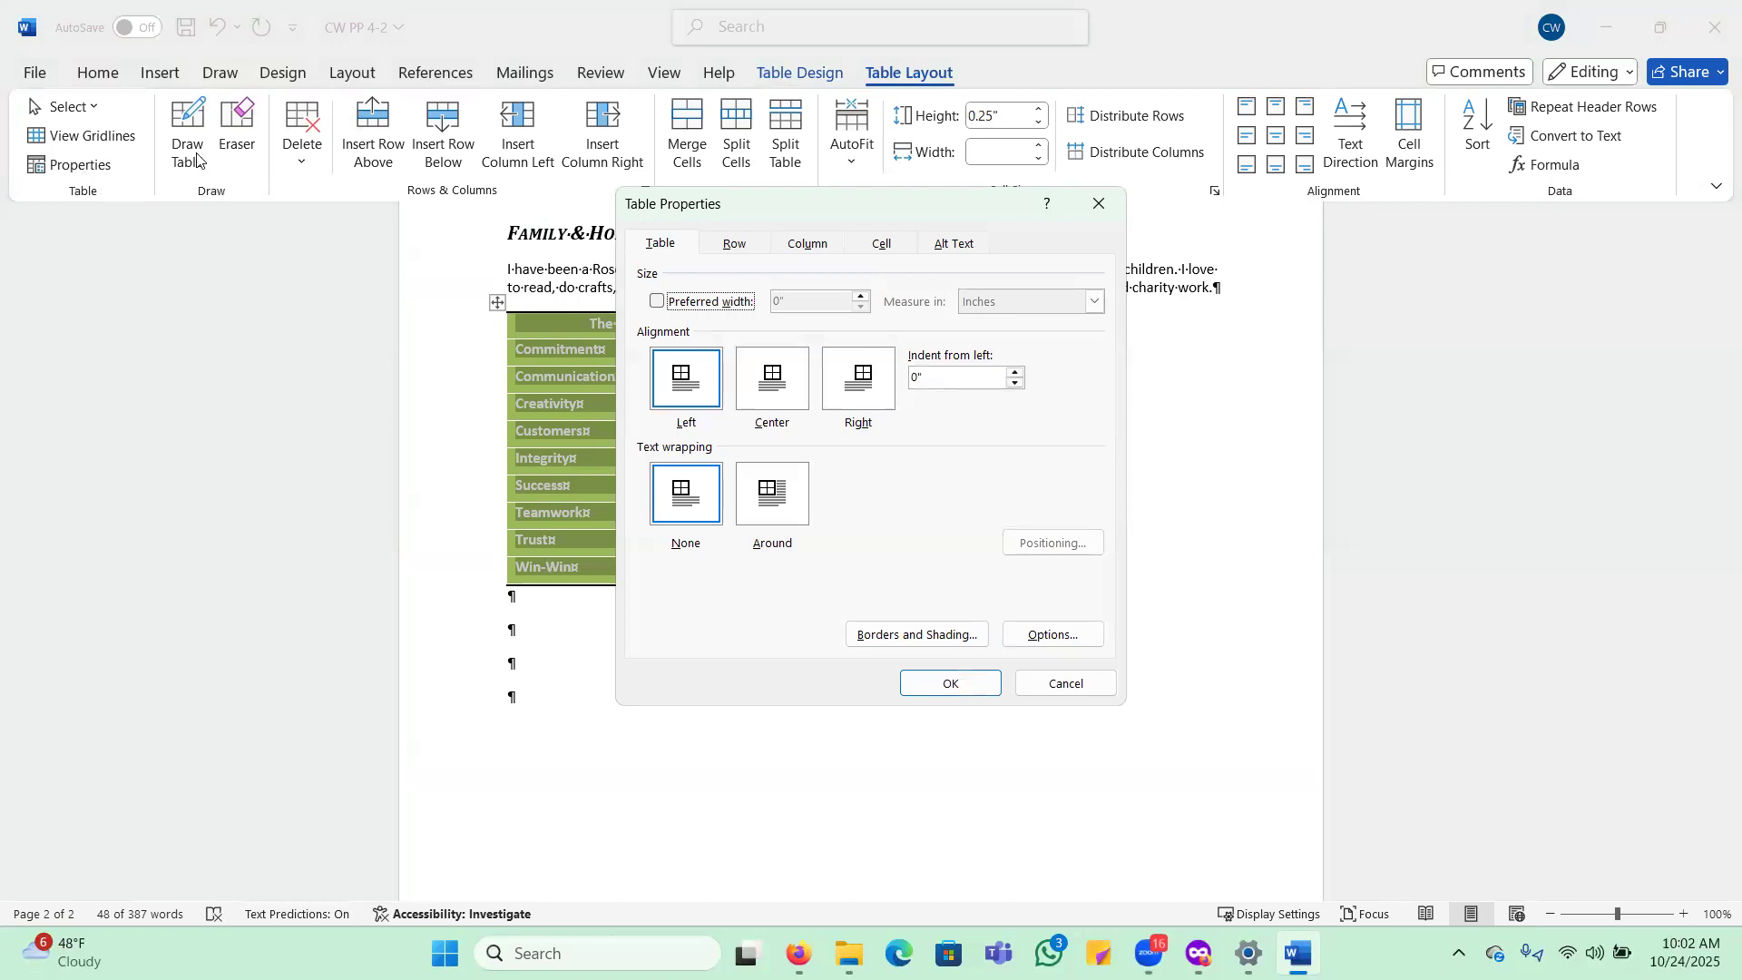
pyautogui.click(889, 245)
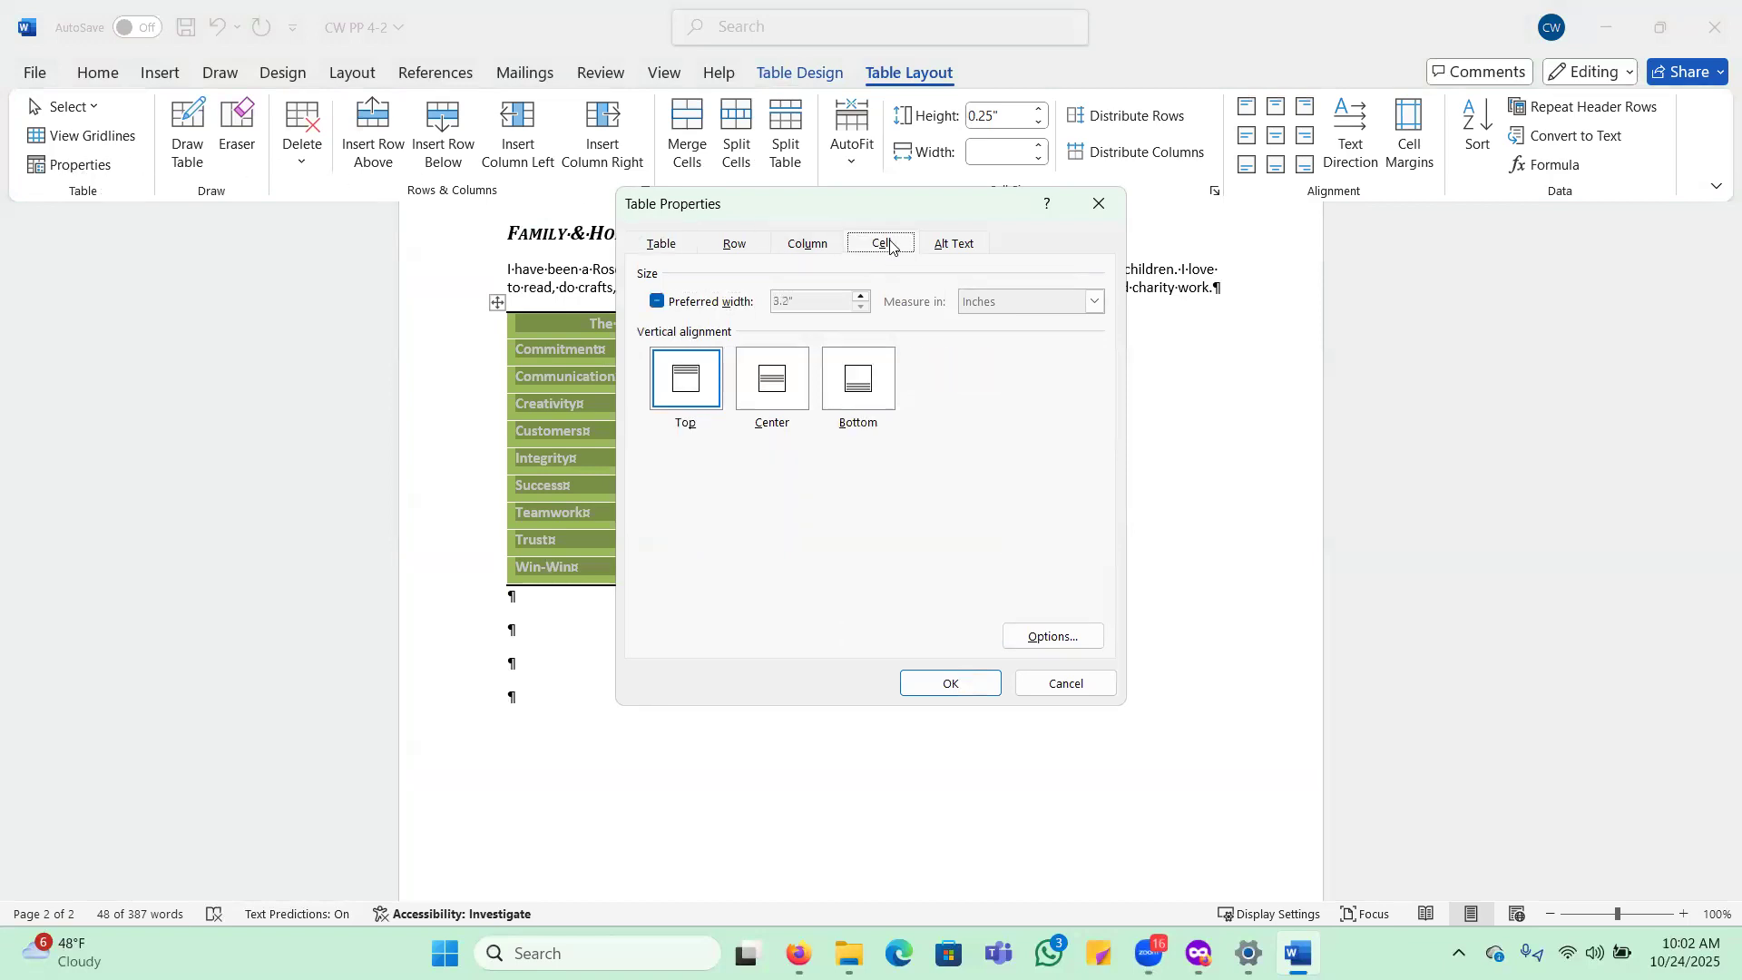
pyautogui.click(772, 391)
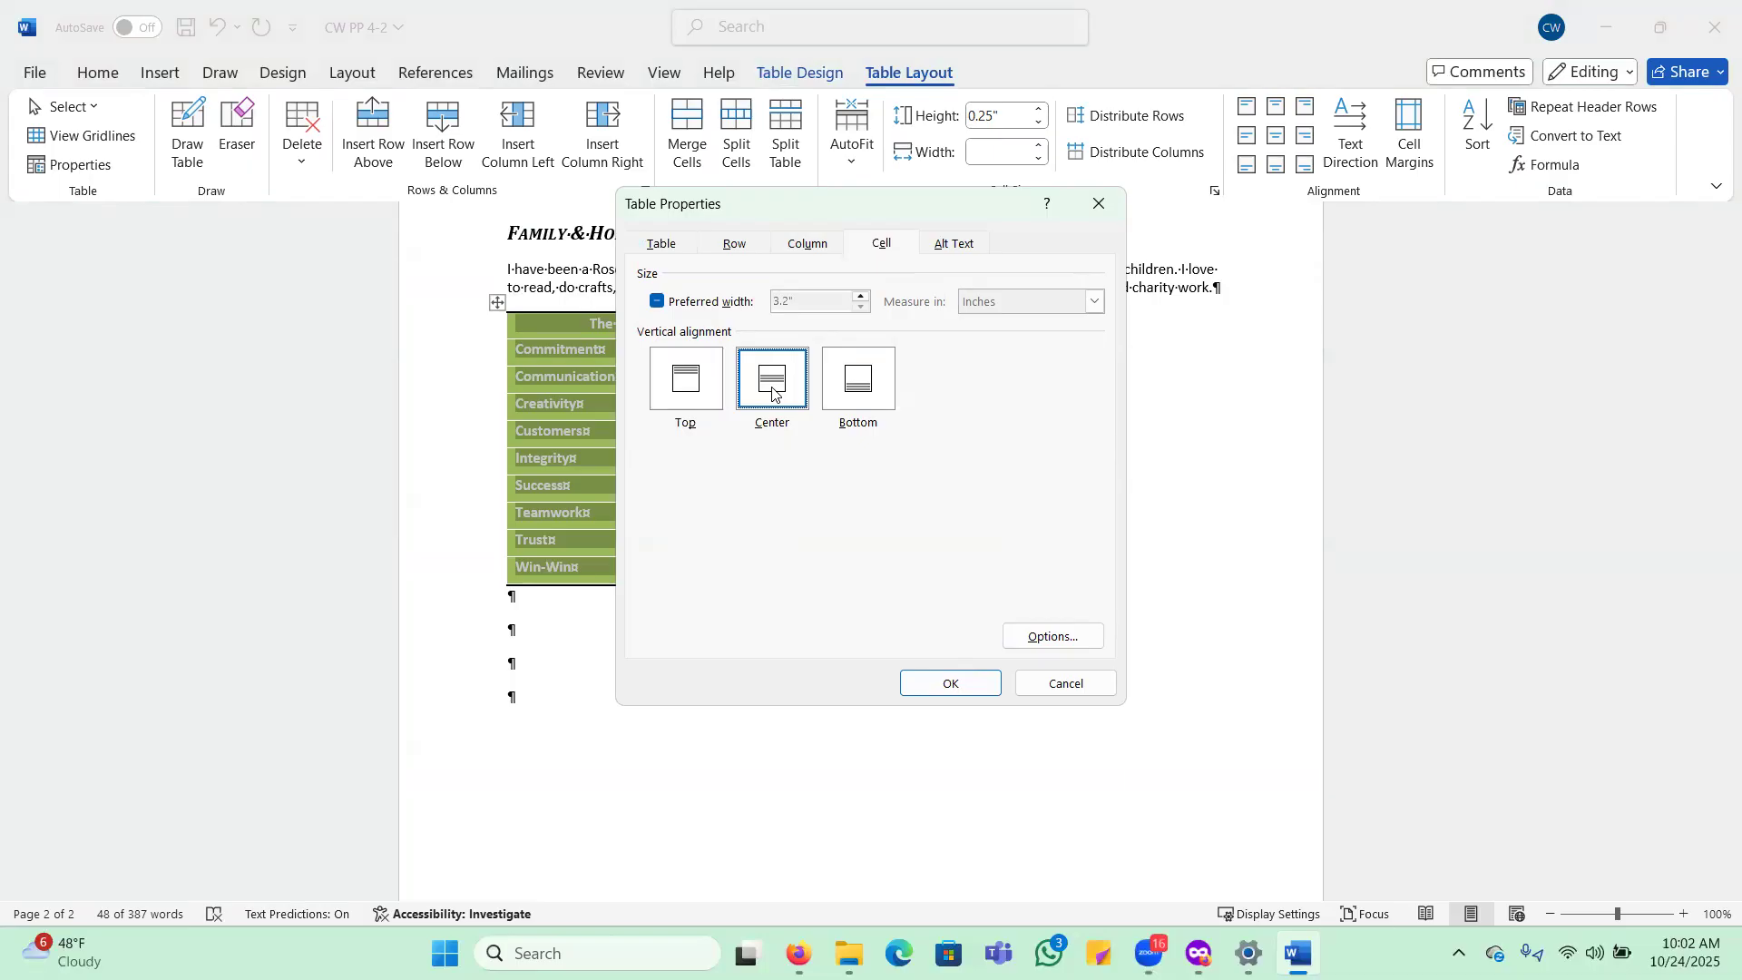
pyautogui.click(955, 686)
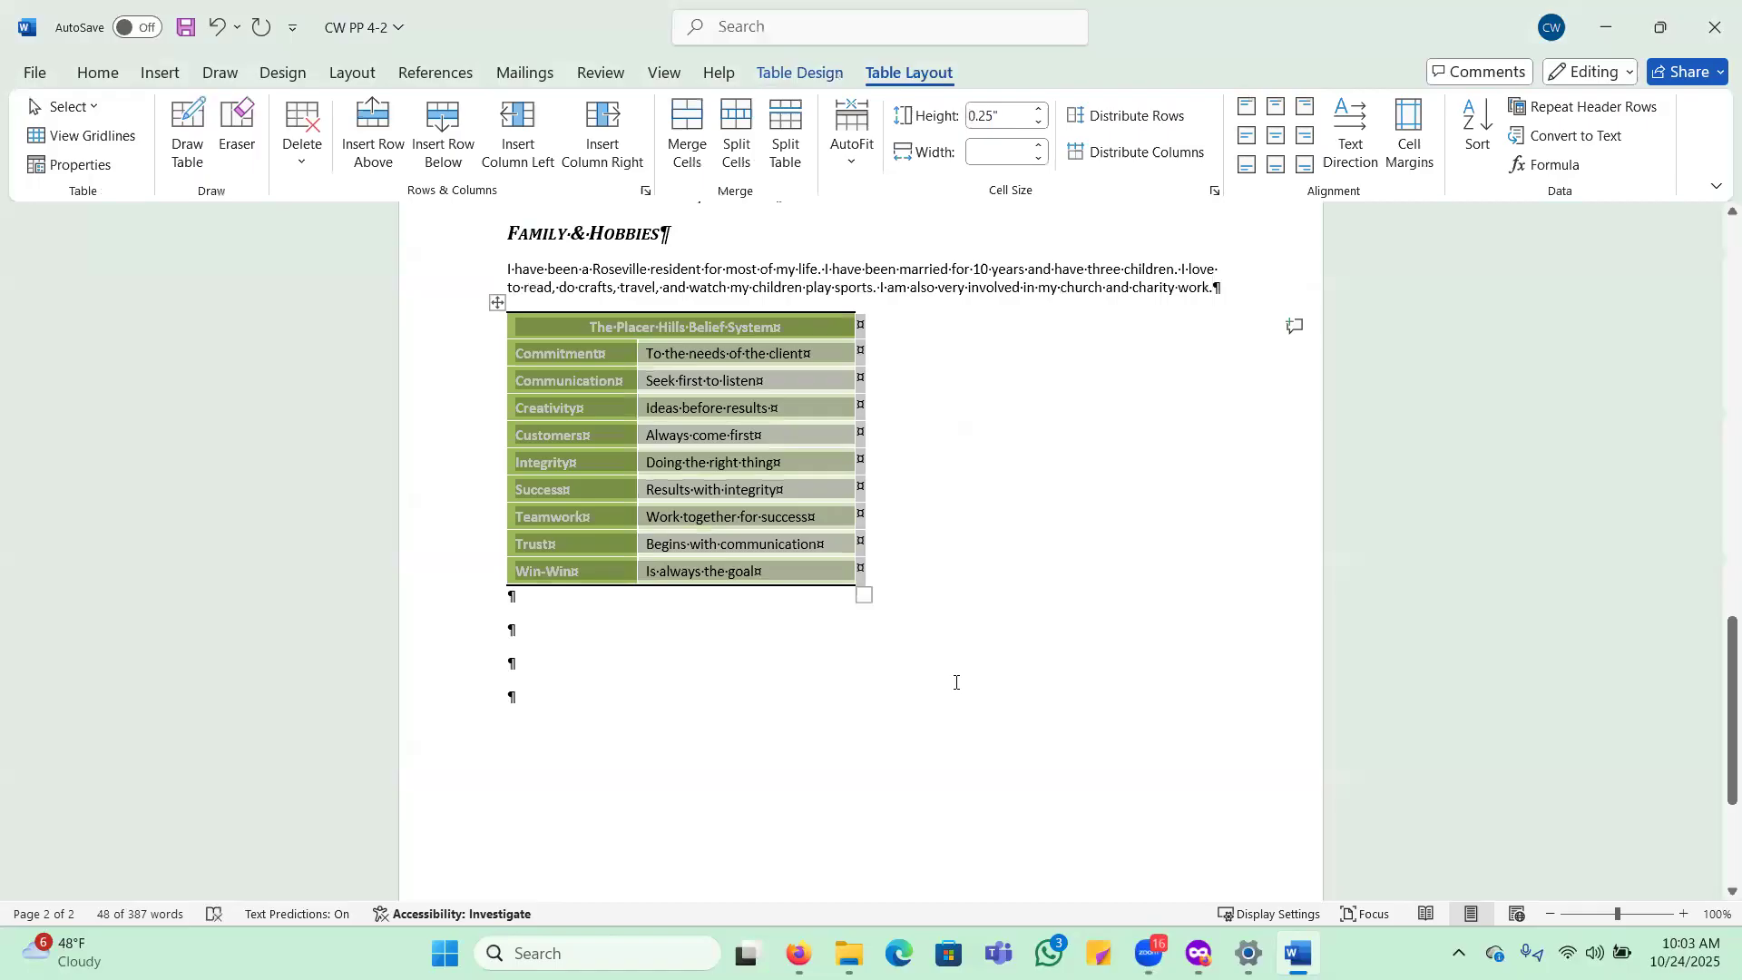
pyautogui.click(1017, 593)
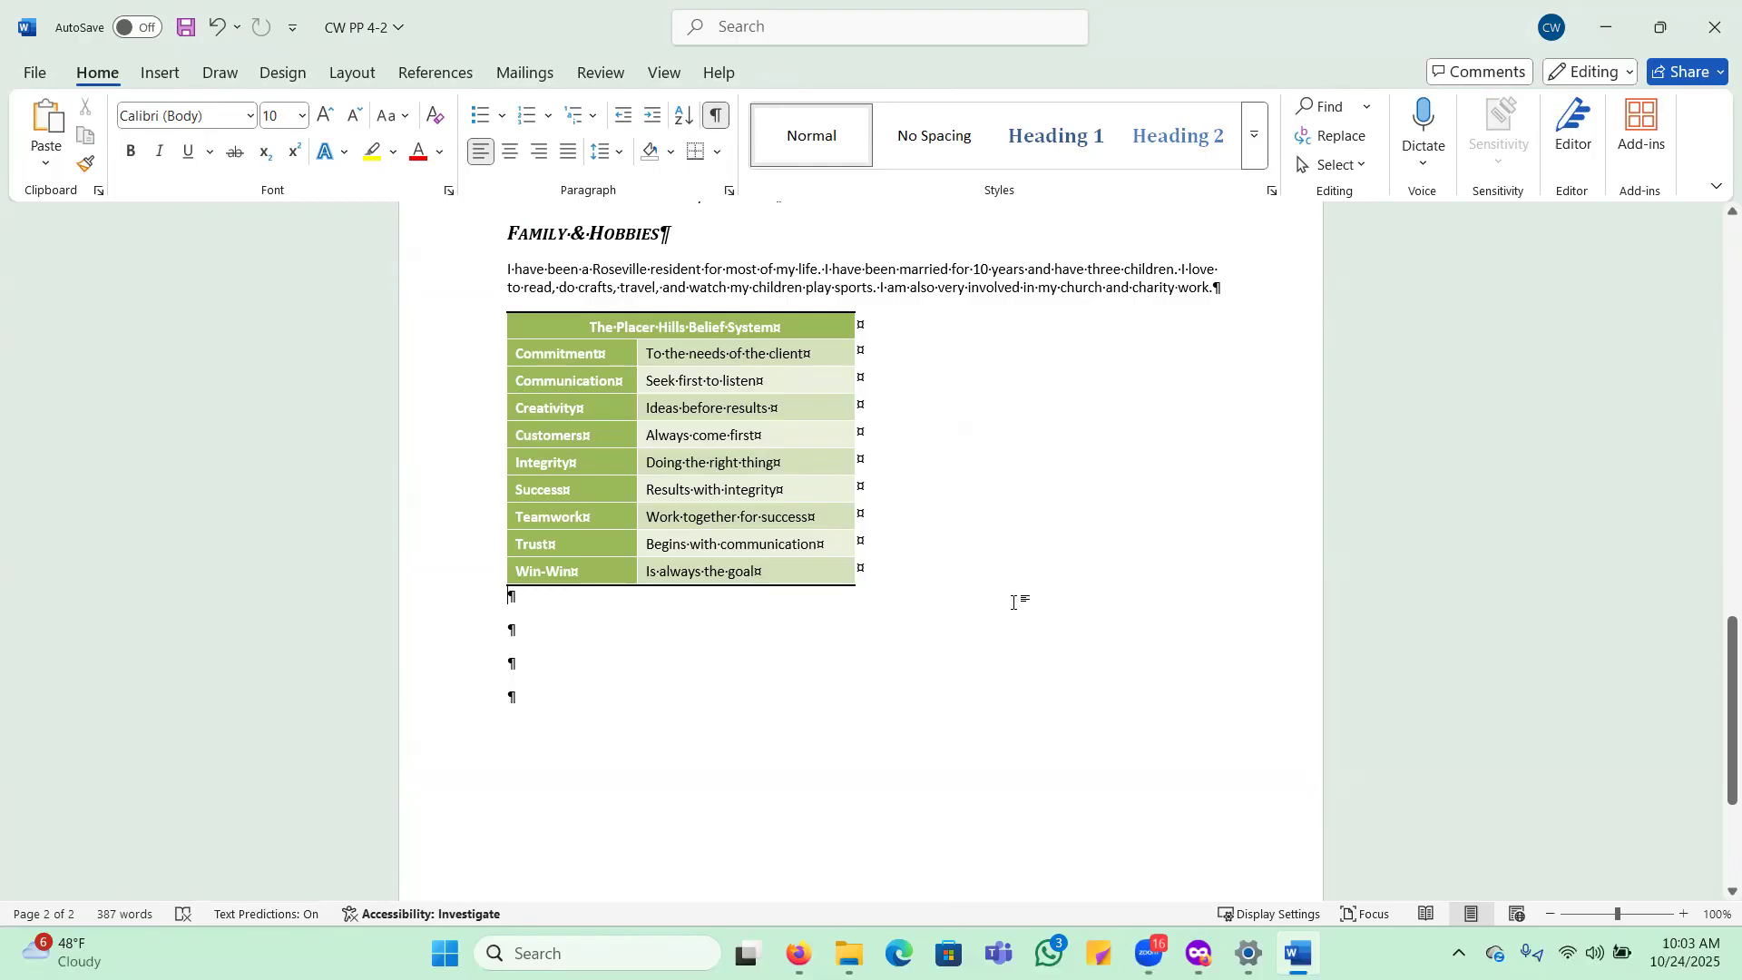
# Format the table's title row text, The Placer Hills Belief System, as 12 pt, black, small caps.
pyautogui.moveTo(587, 327)
pyautogui.mouseDown()
pyautogui.moveTo(844, 347)
pyautogui.moveTo(807, 330)
pyautogui.mouseUp()
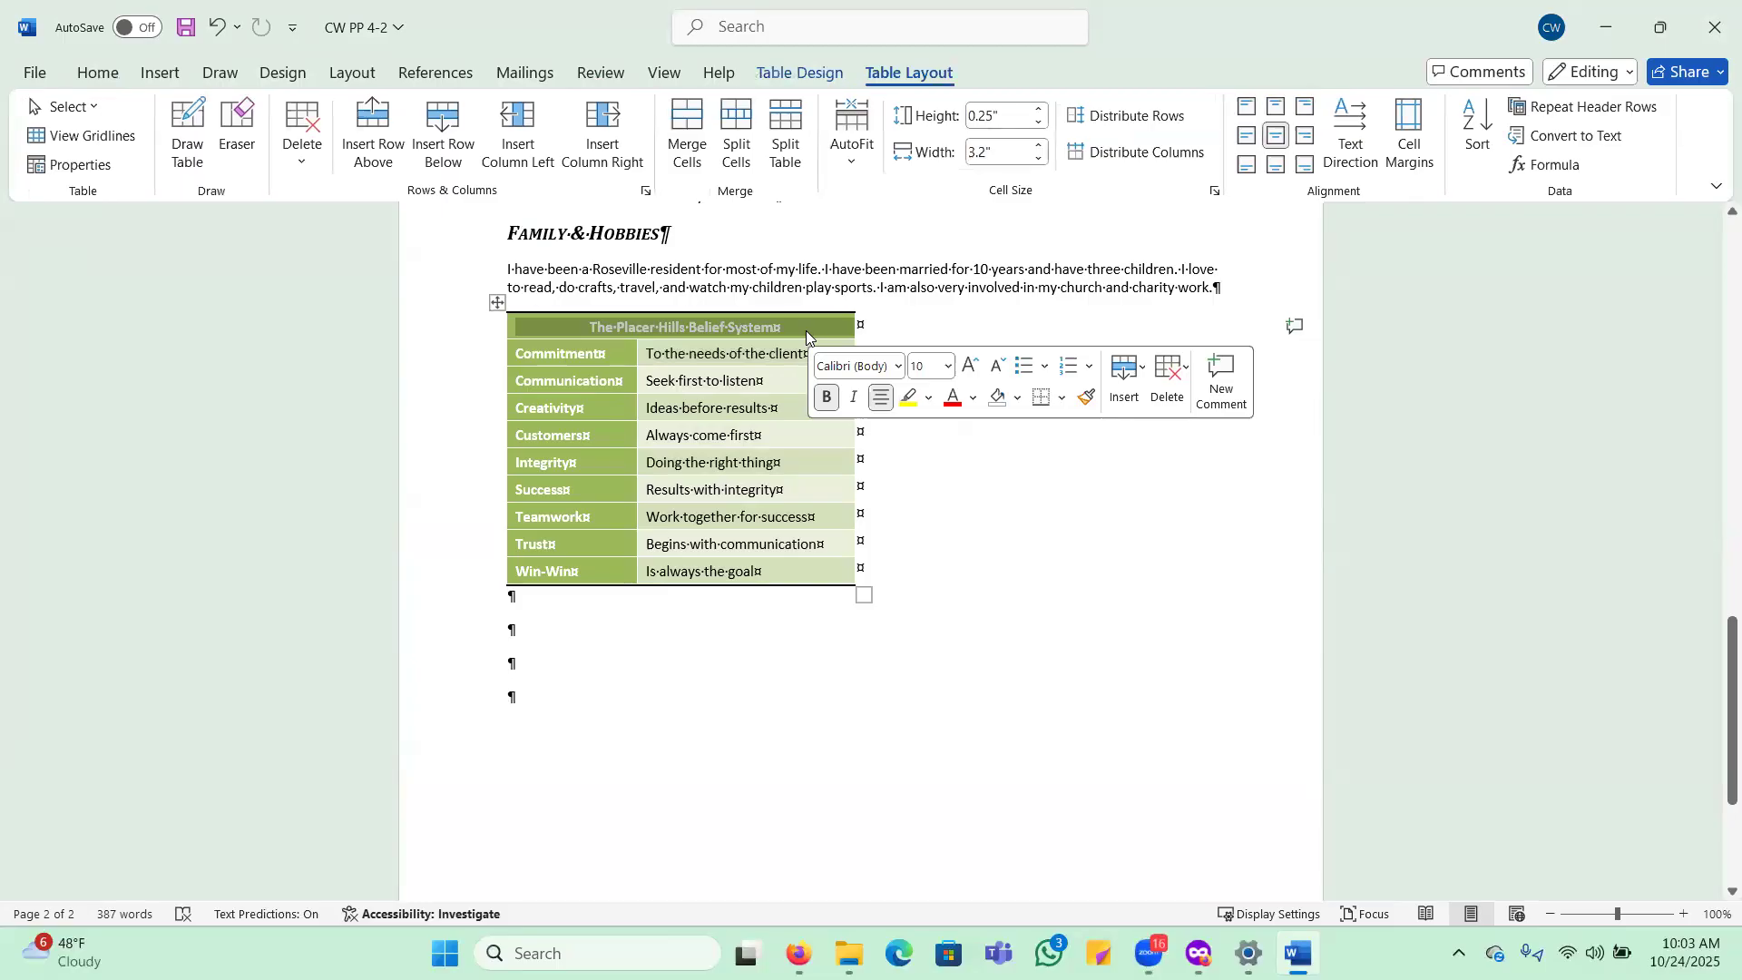
pyautogui.click(98, 80)
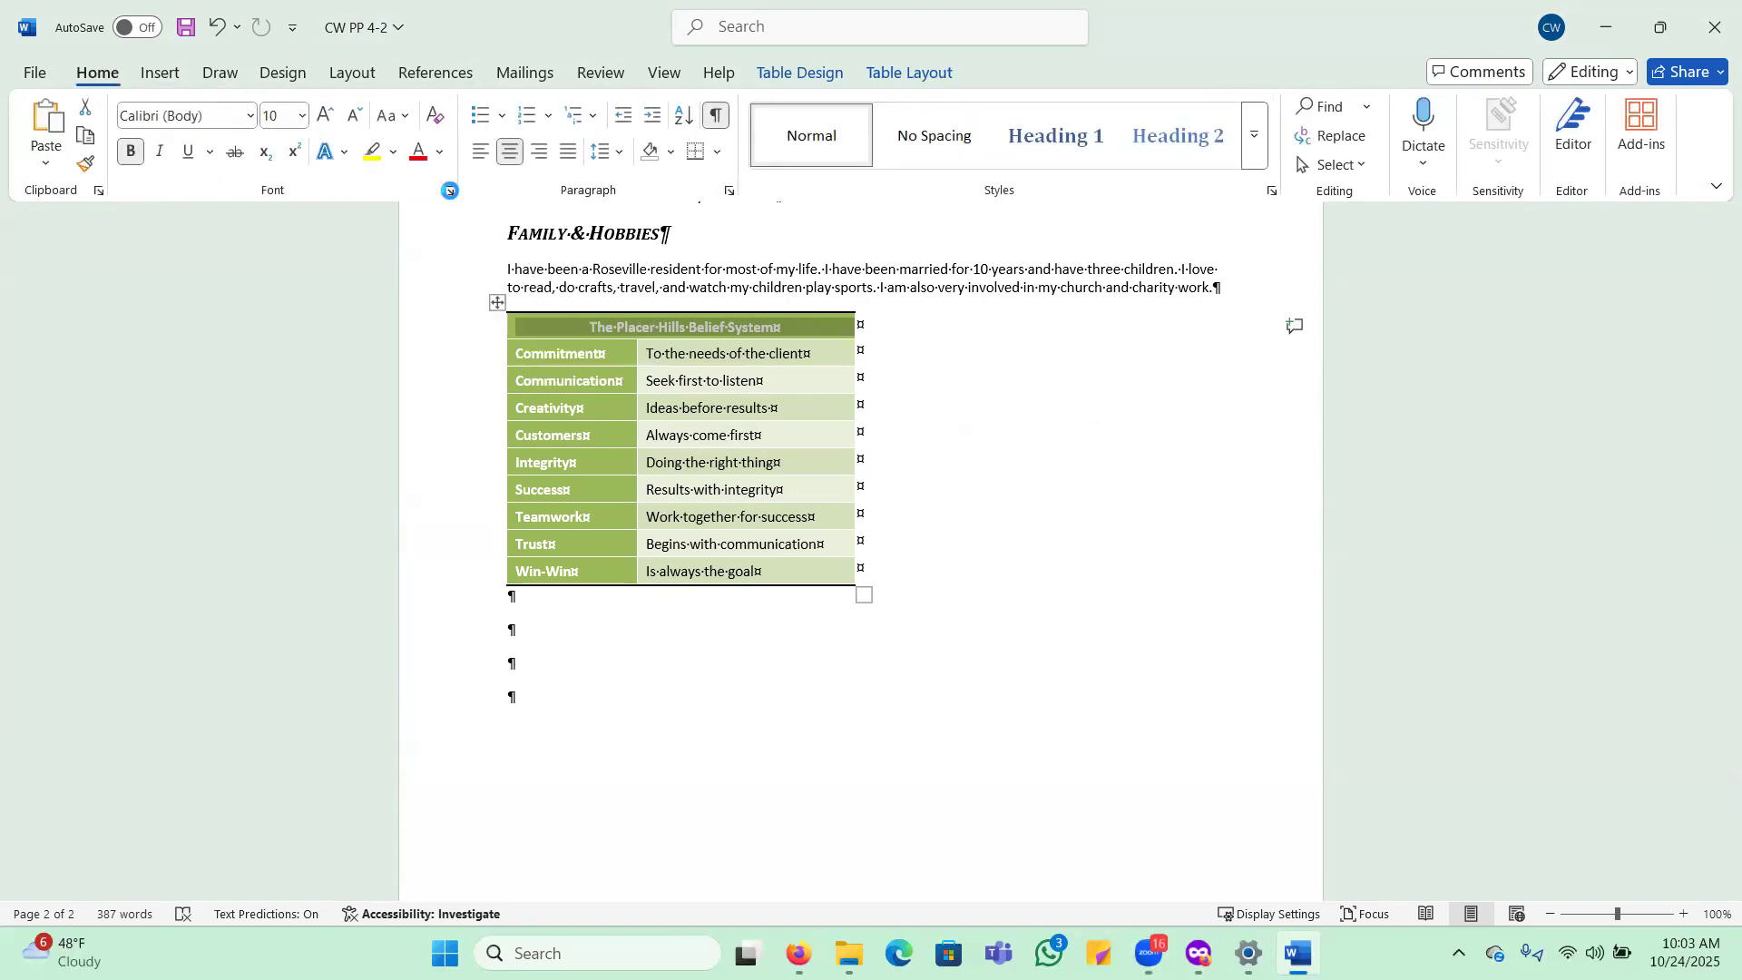
pyautogui.click(449, 192)
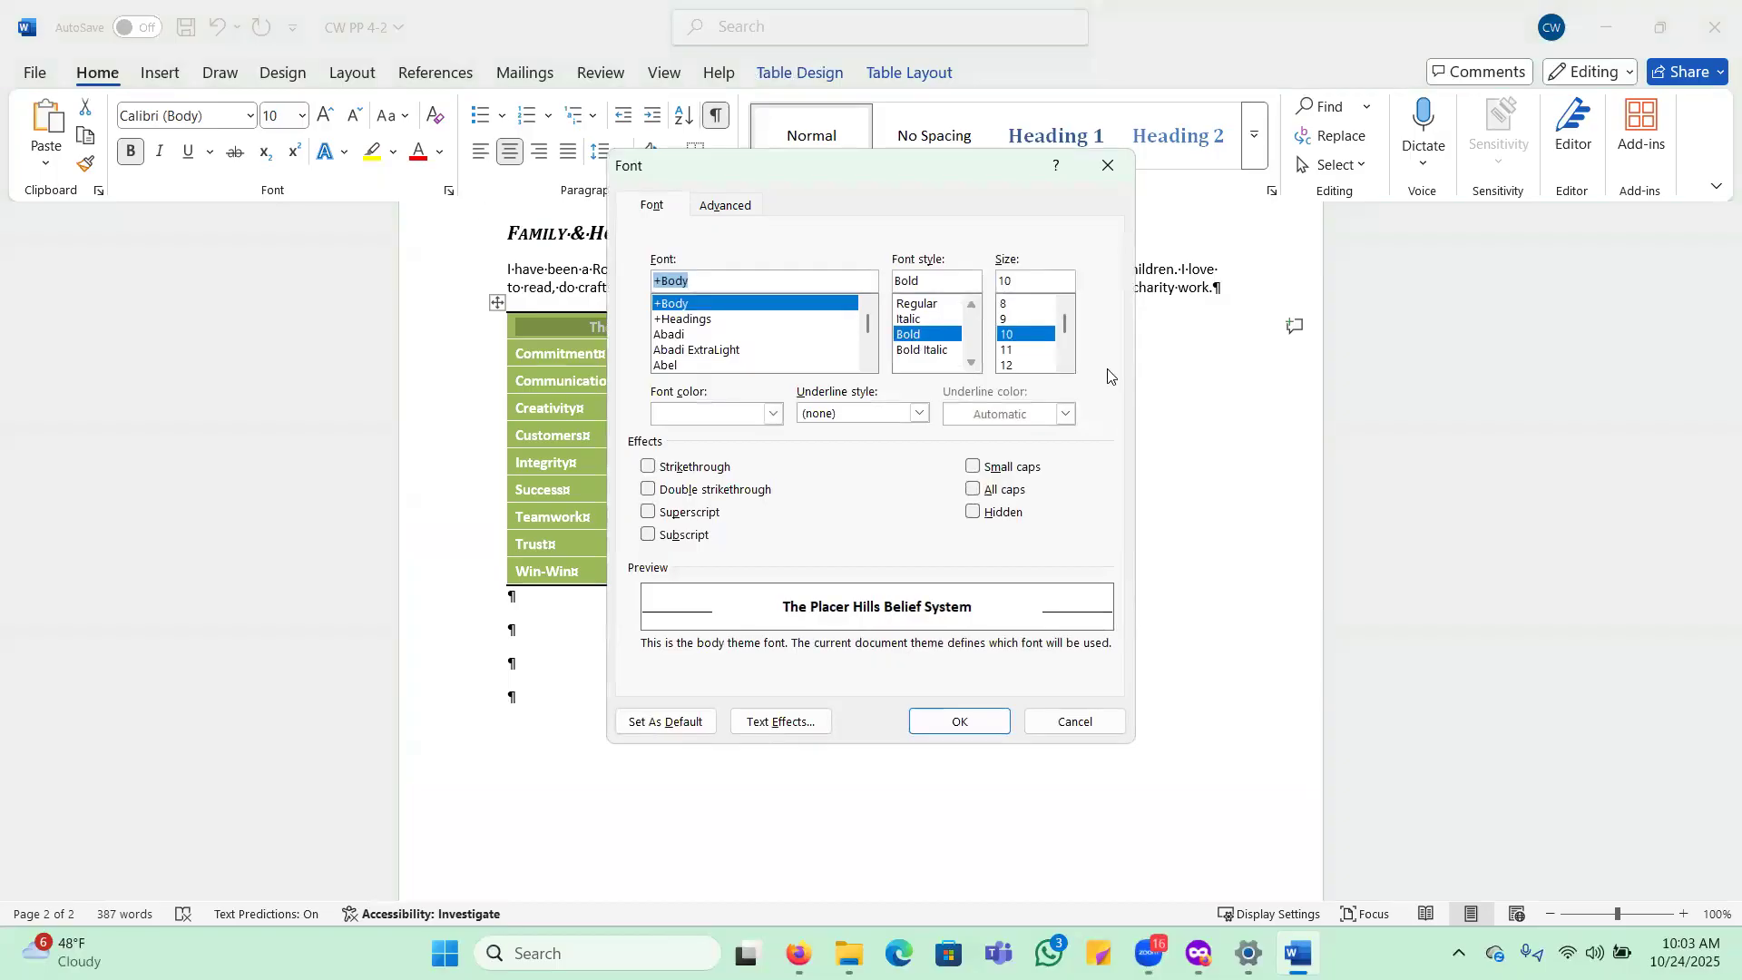
pyautogui.click(1017, 366)
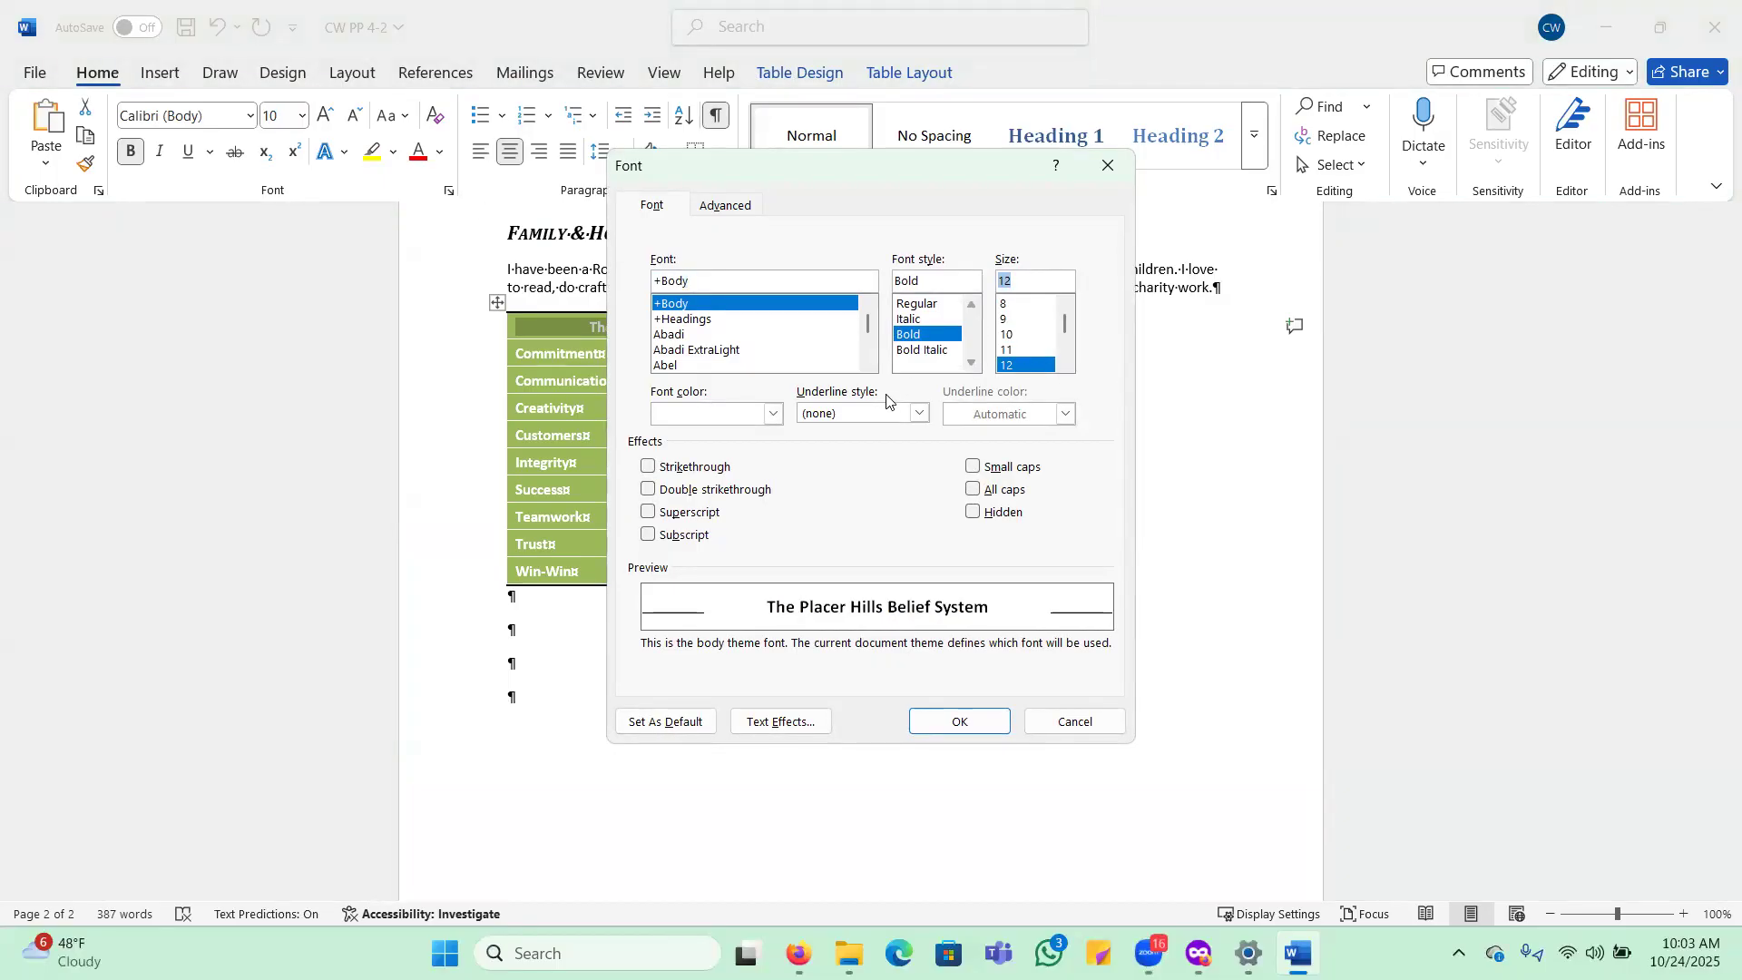
pyautogui.click(773, 414)
pyautogui.click(698, 512)
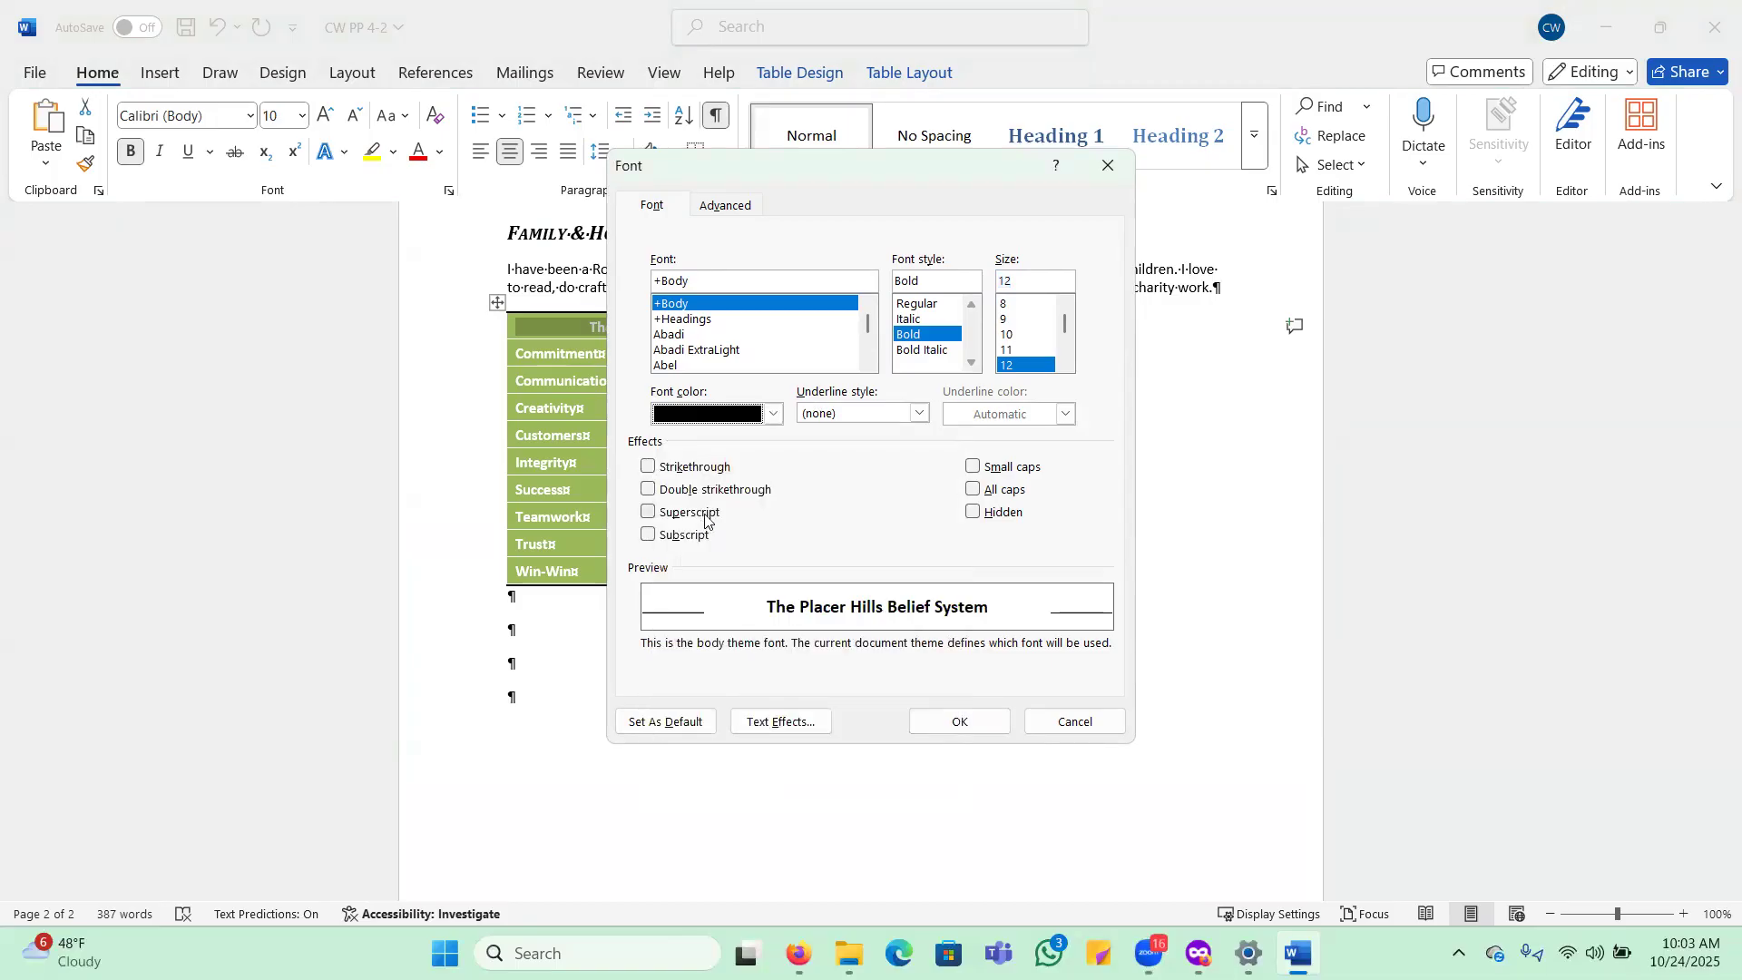
pyautogui.click(973, 467)
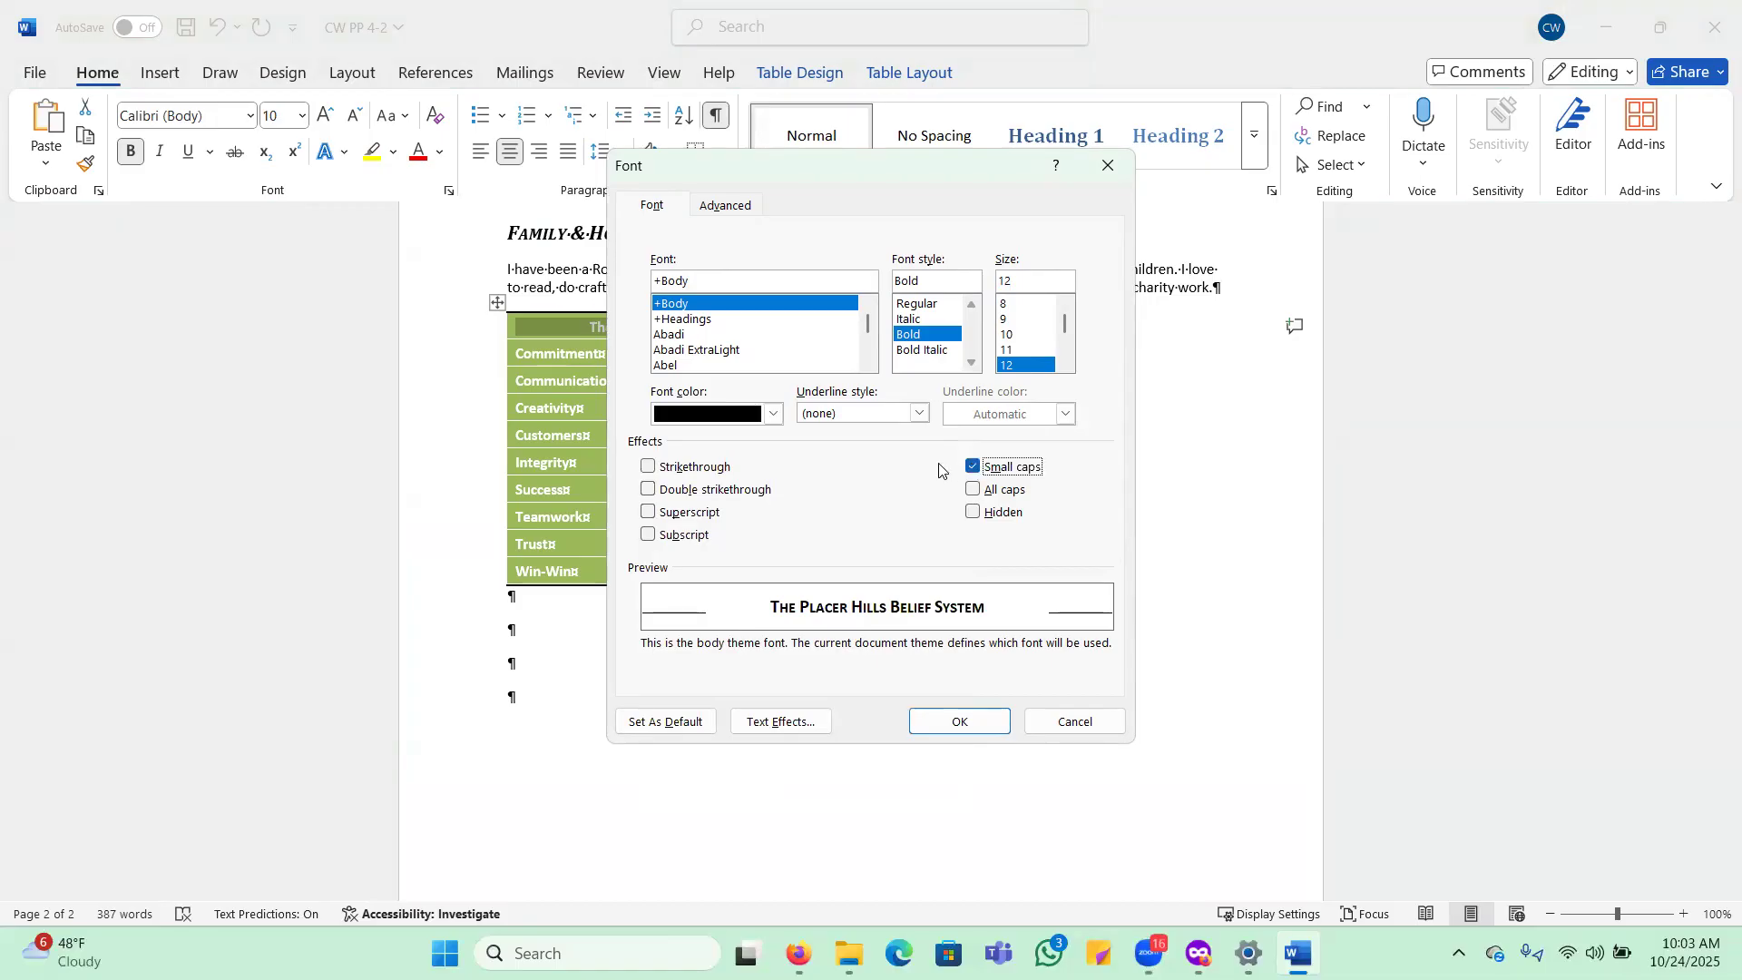
pyautogui.click(926, 722)
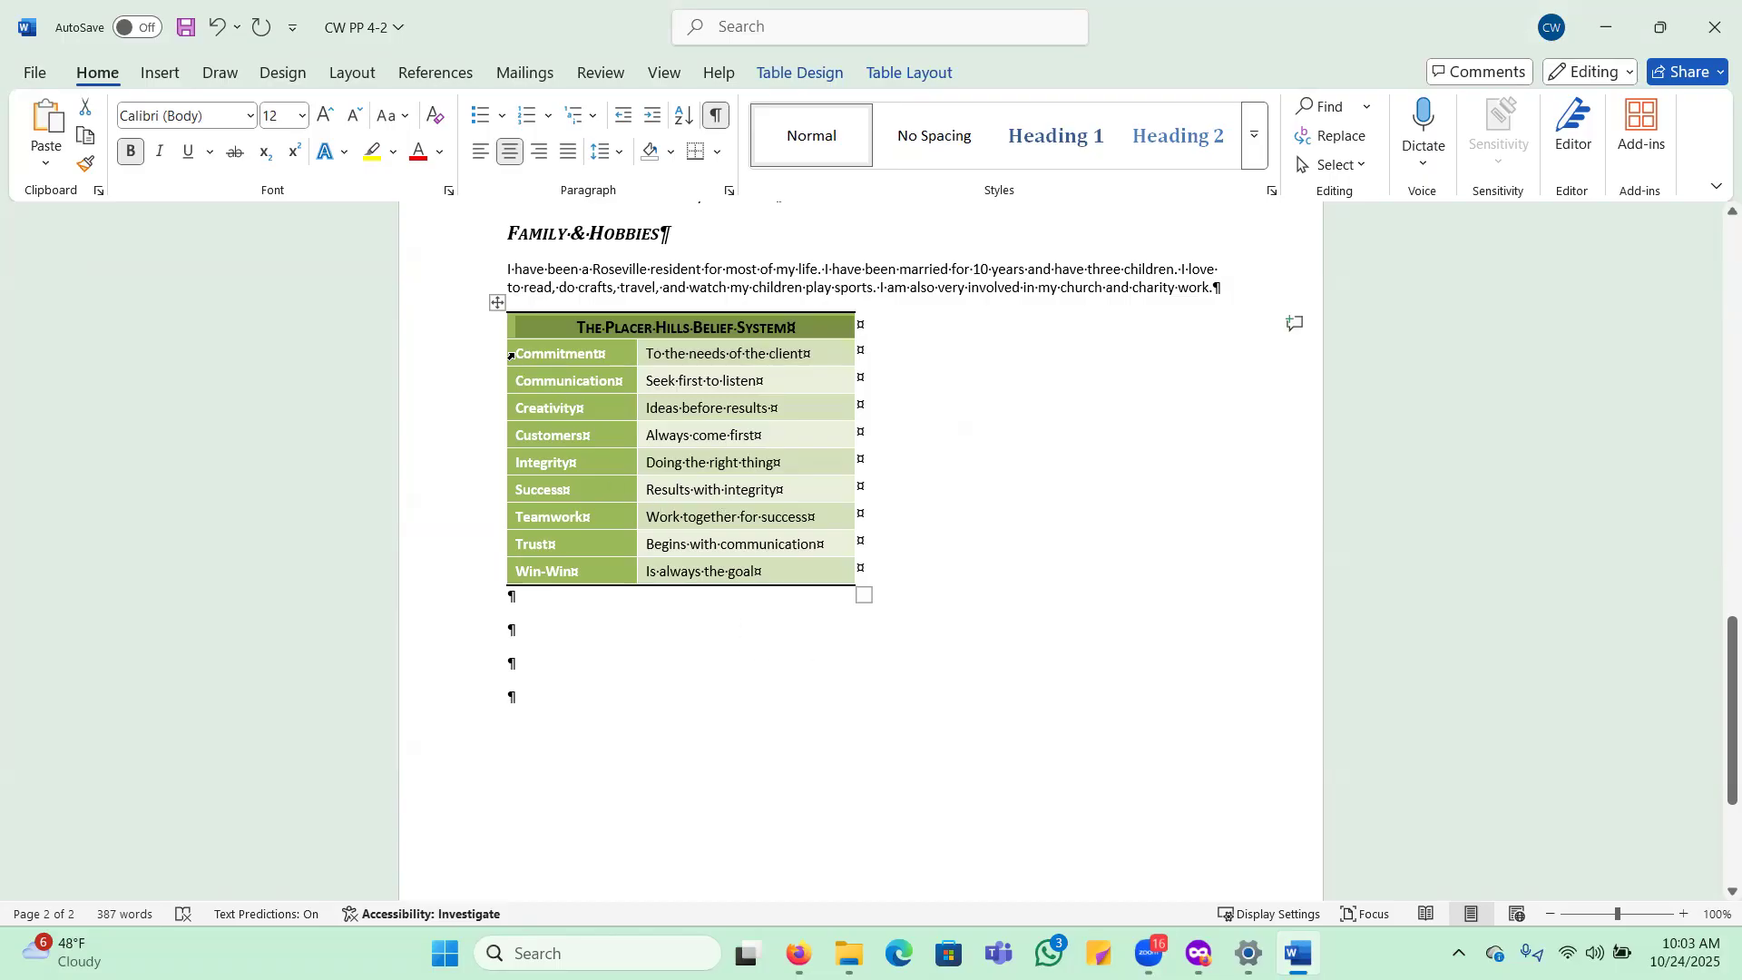
# Apply small caps to the first-column entries from Commitment through Win-Win.
pyautogui.moveTo(518, 351); pyautogui.dragTo(597, 566)
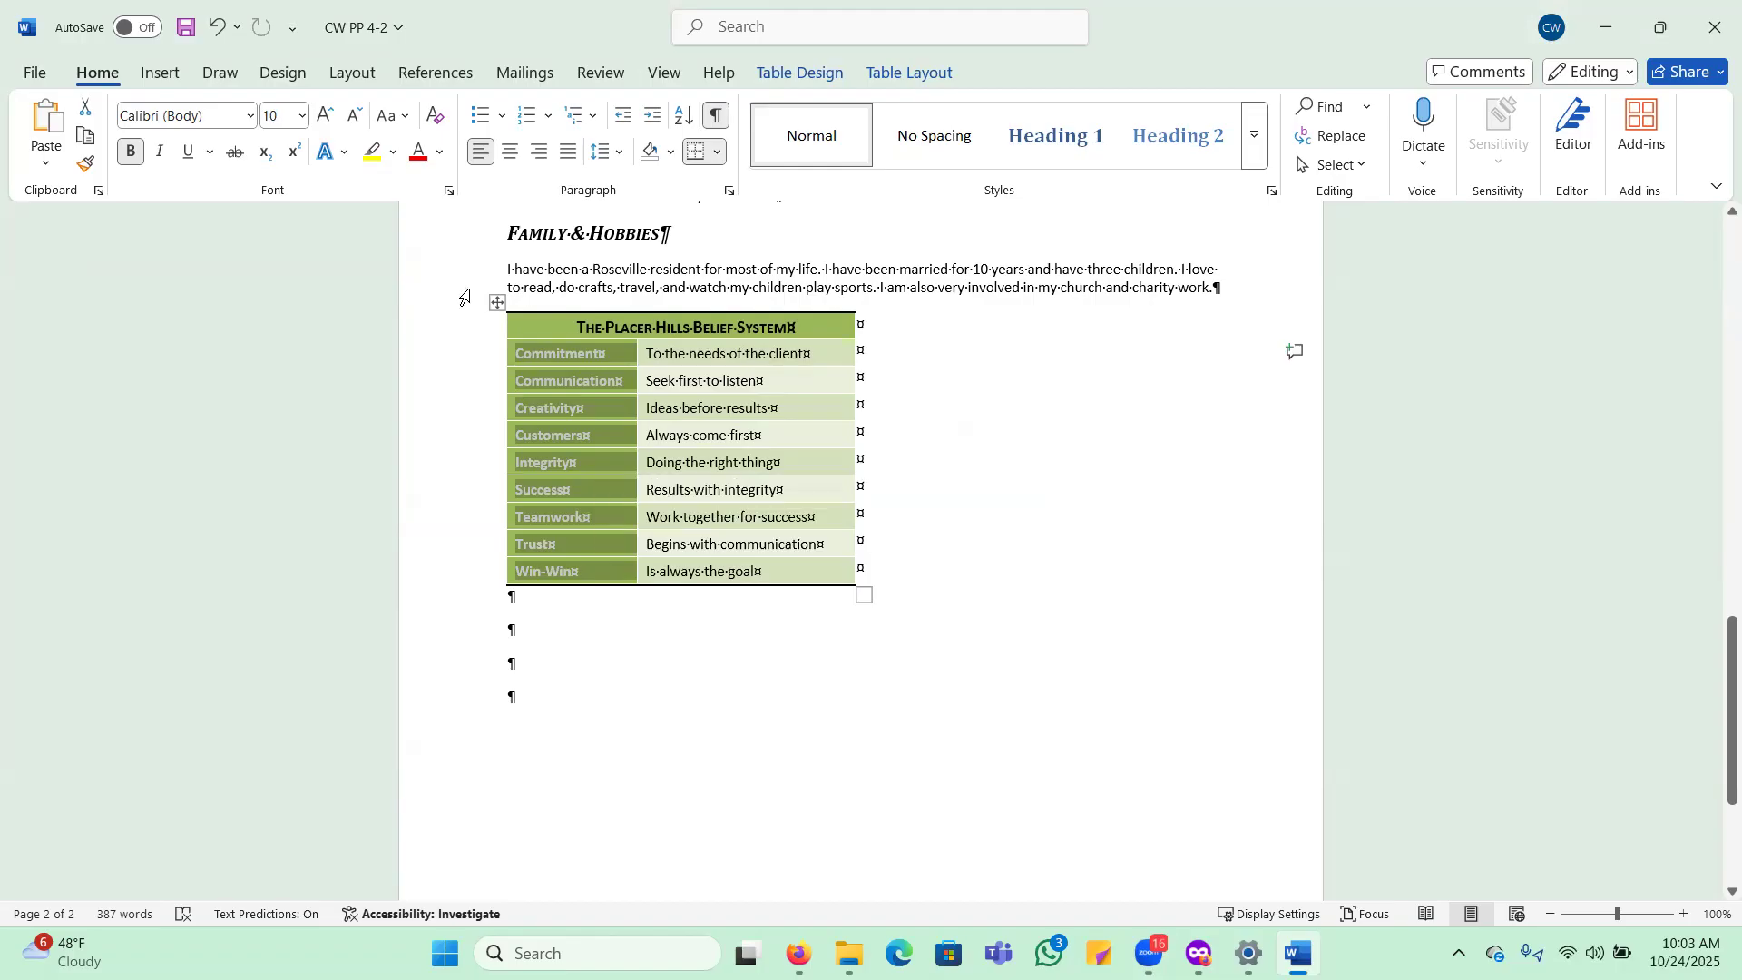
pyautogui.click(448, 195)
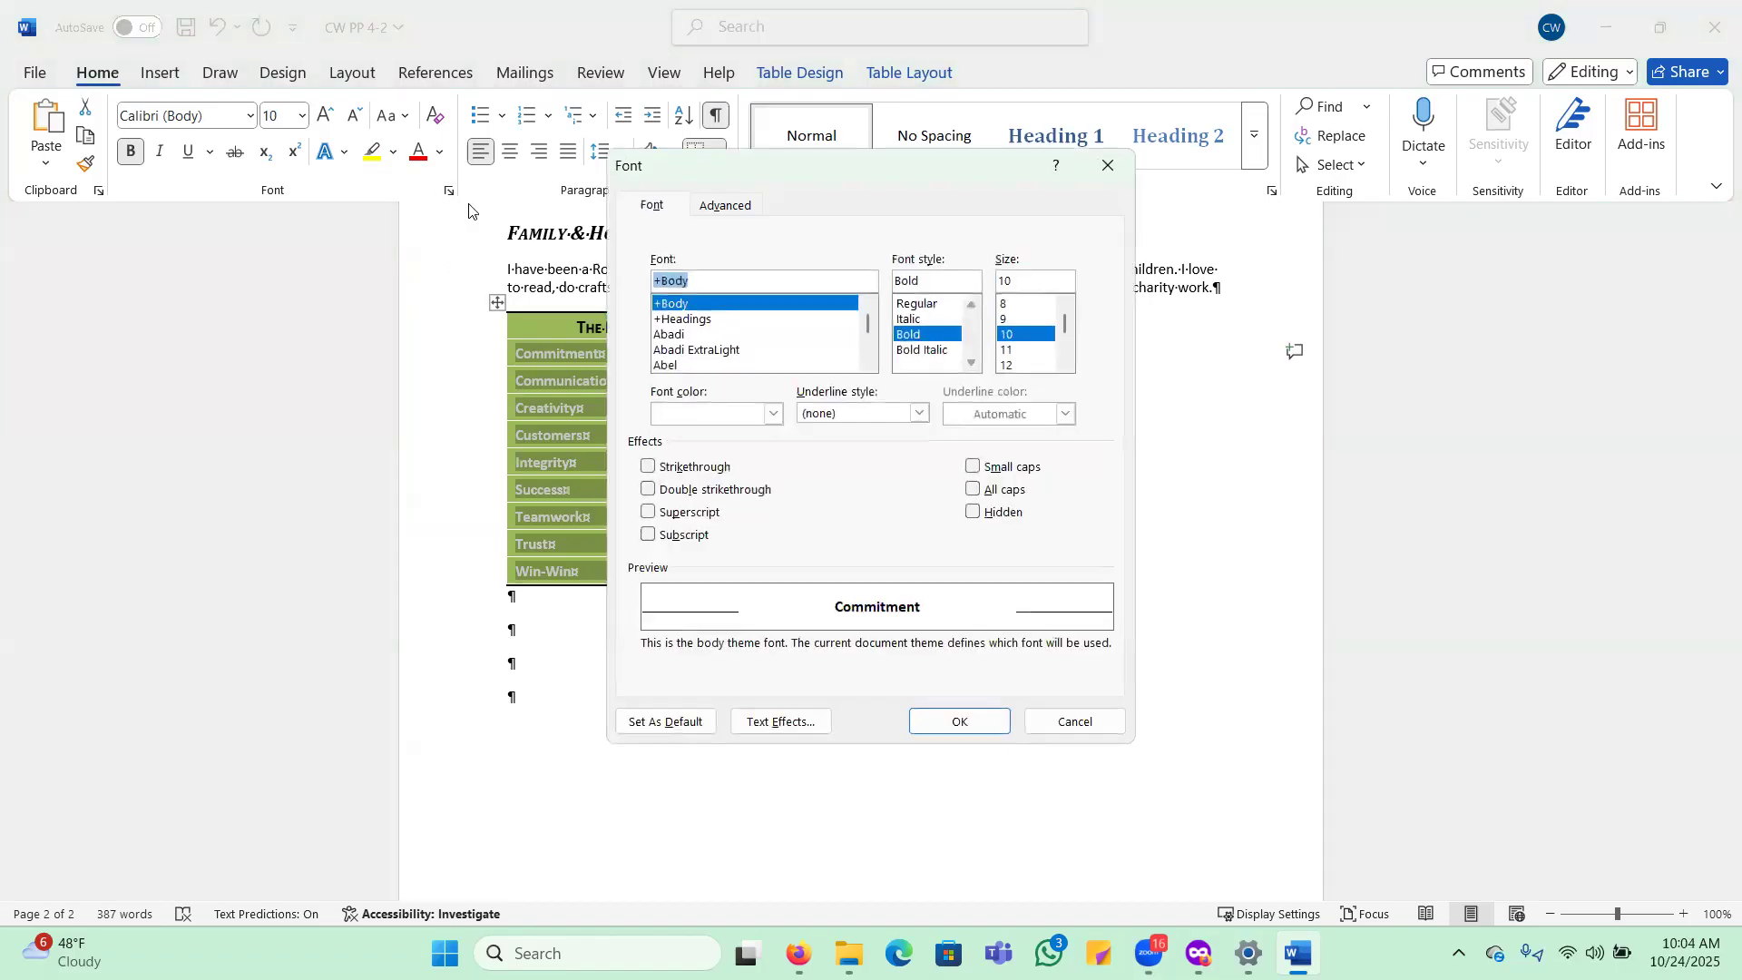
pyautogui.click(973, 467)
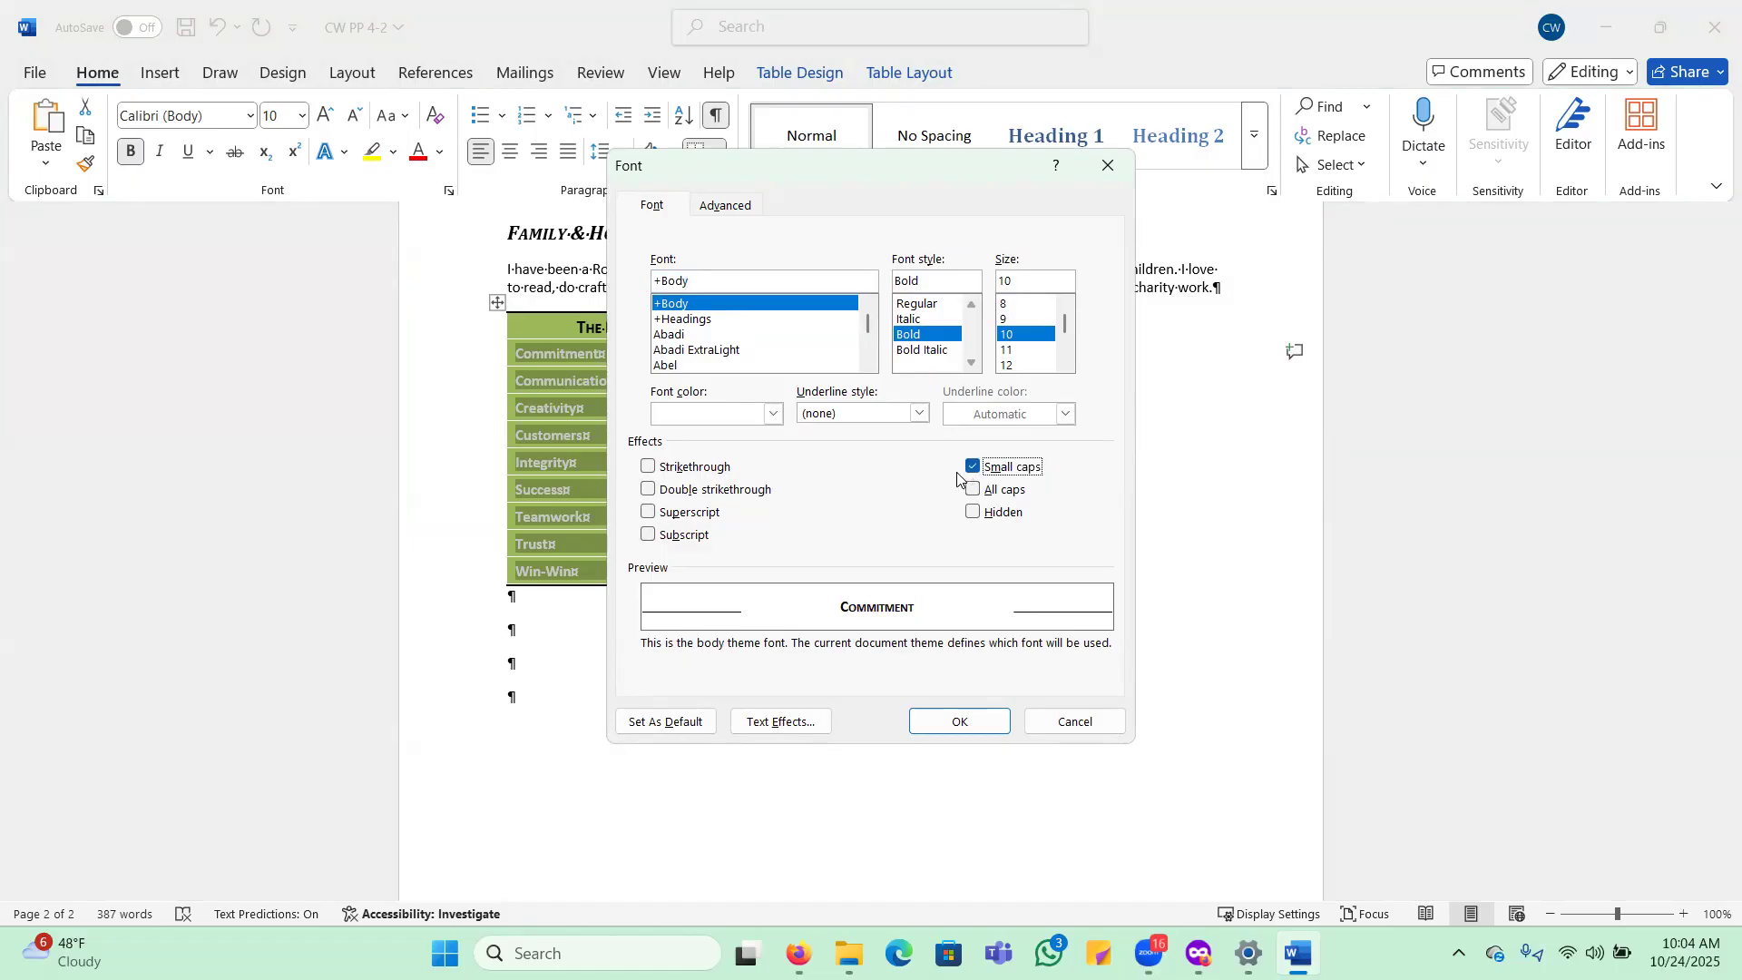
pyautogui.click(941, 727)
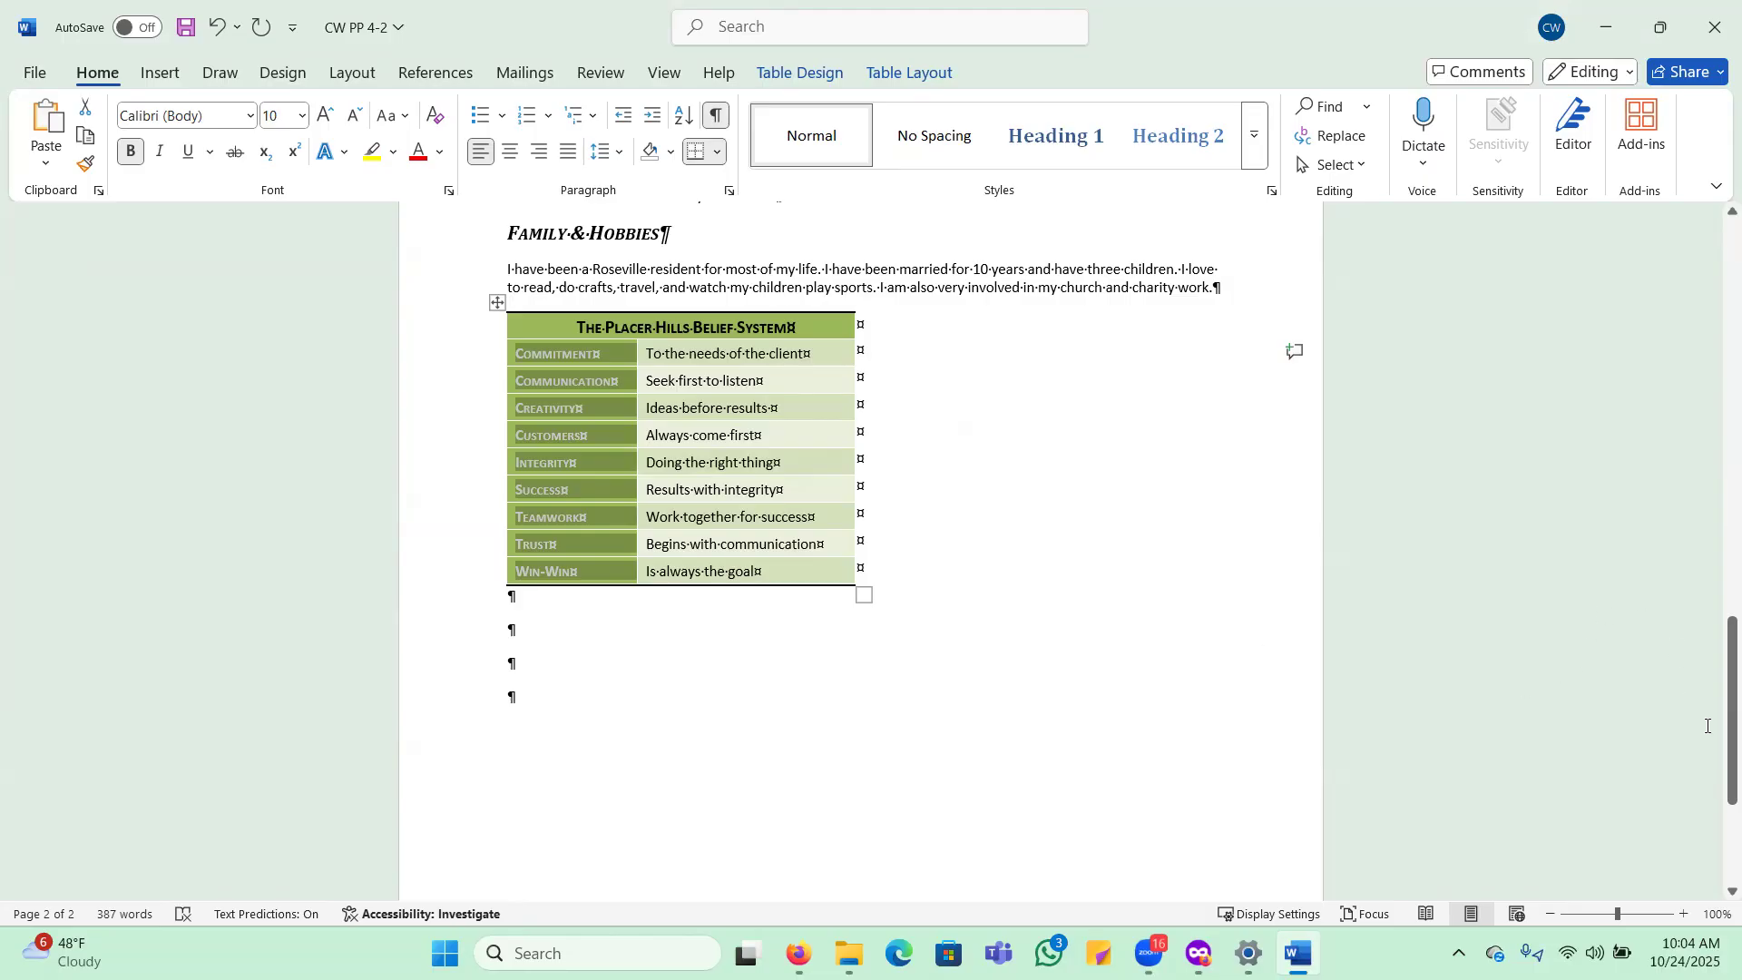
# Convert the Phone, Email and Web lines on page 1 to a two-column table separated at tabs, using AutoFit to contents.
pyautogui.moveTo(1731, 735); pyautogui.dragTo(1731, 313)
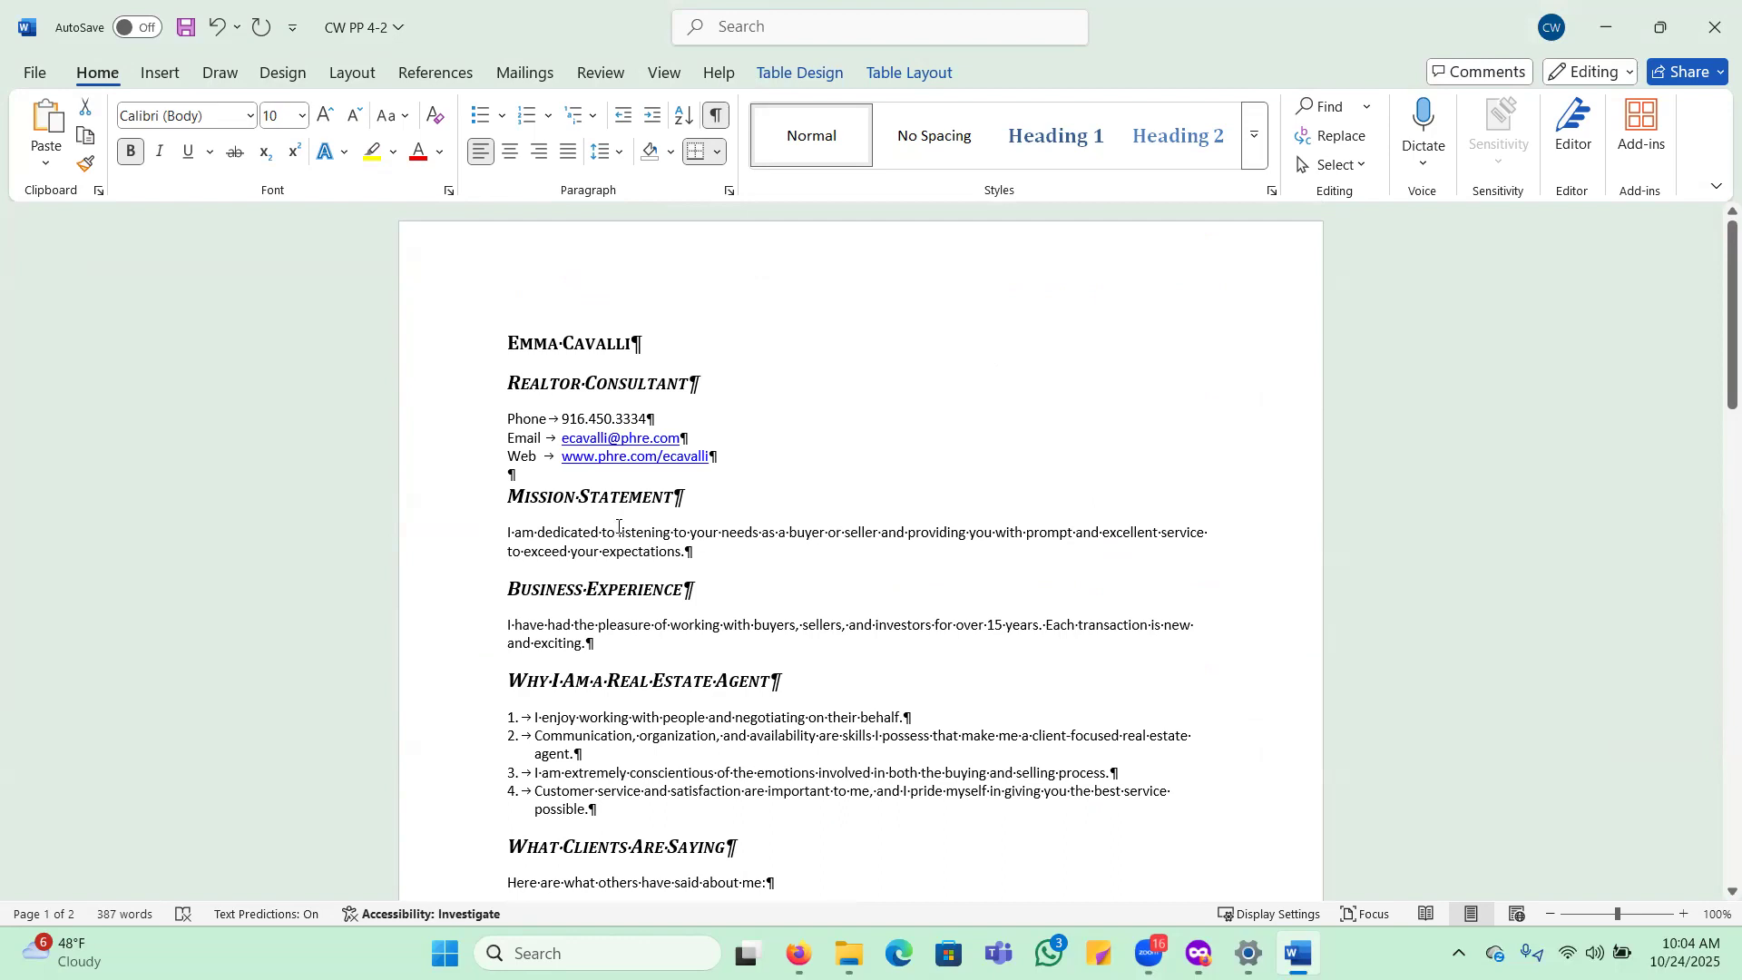
pyautogui.moveTo(505, 414); pyautogui.dragTo(733, 458)
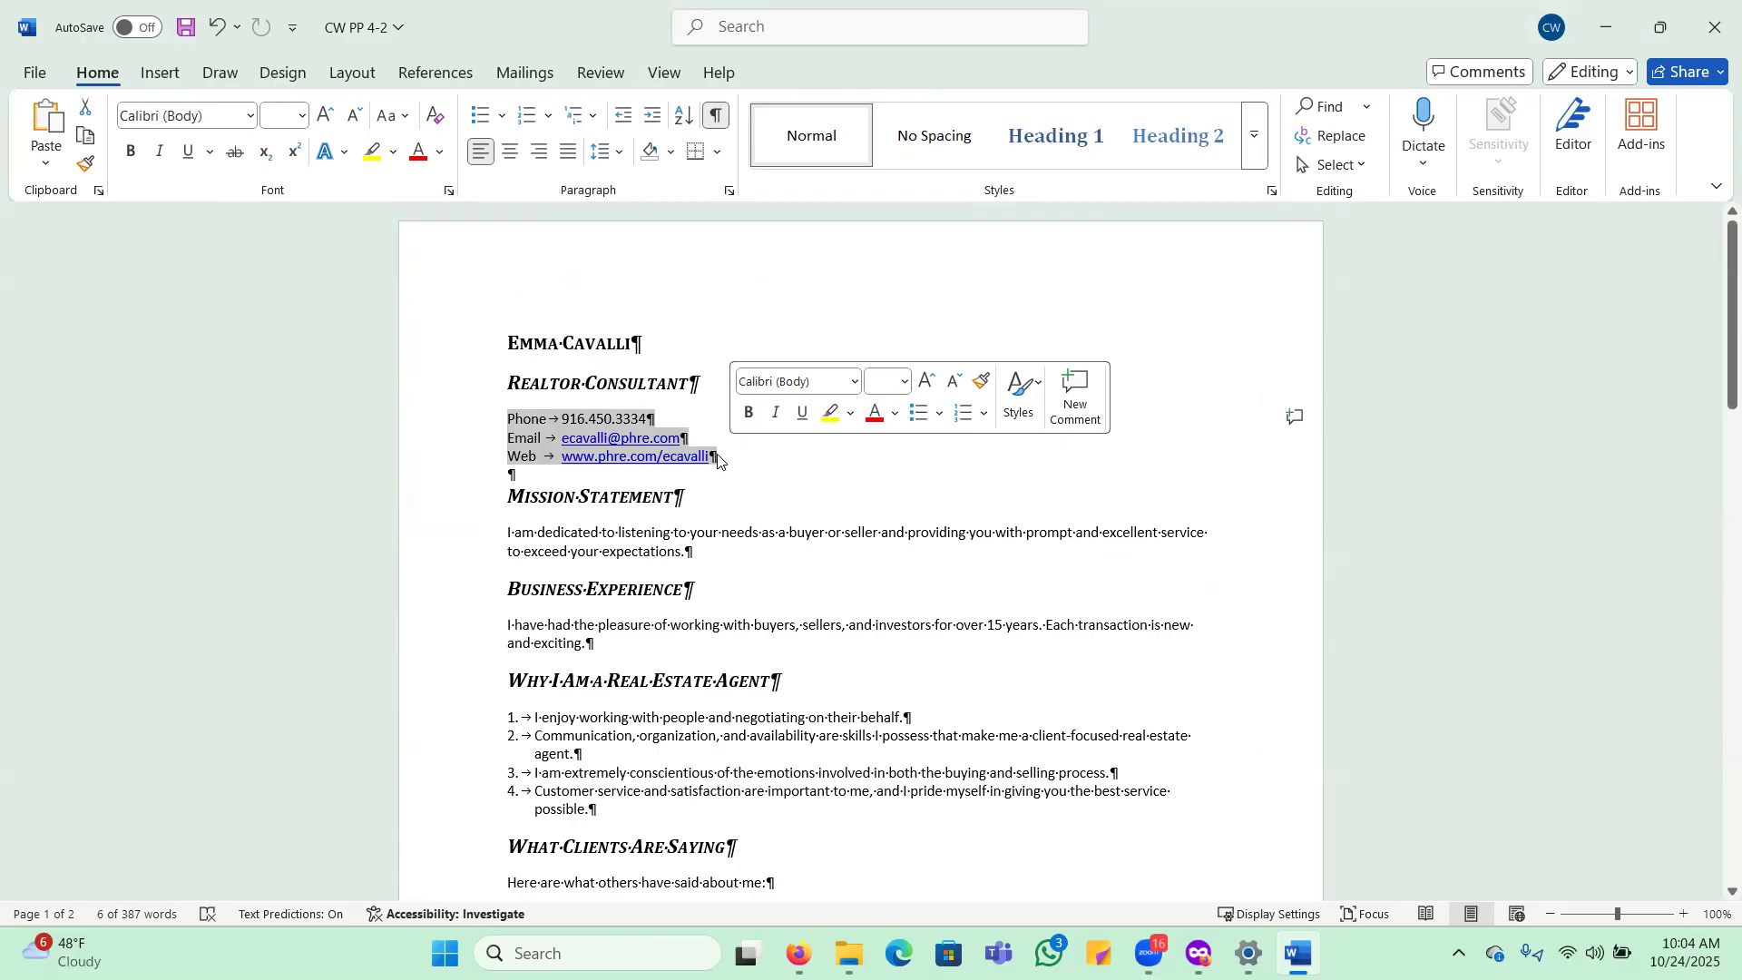
pyautogui.click(165, 76)
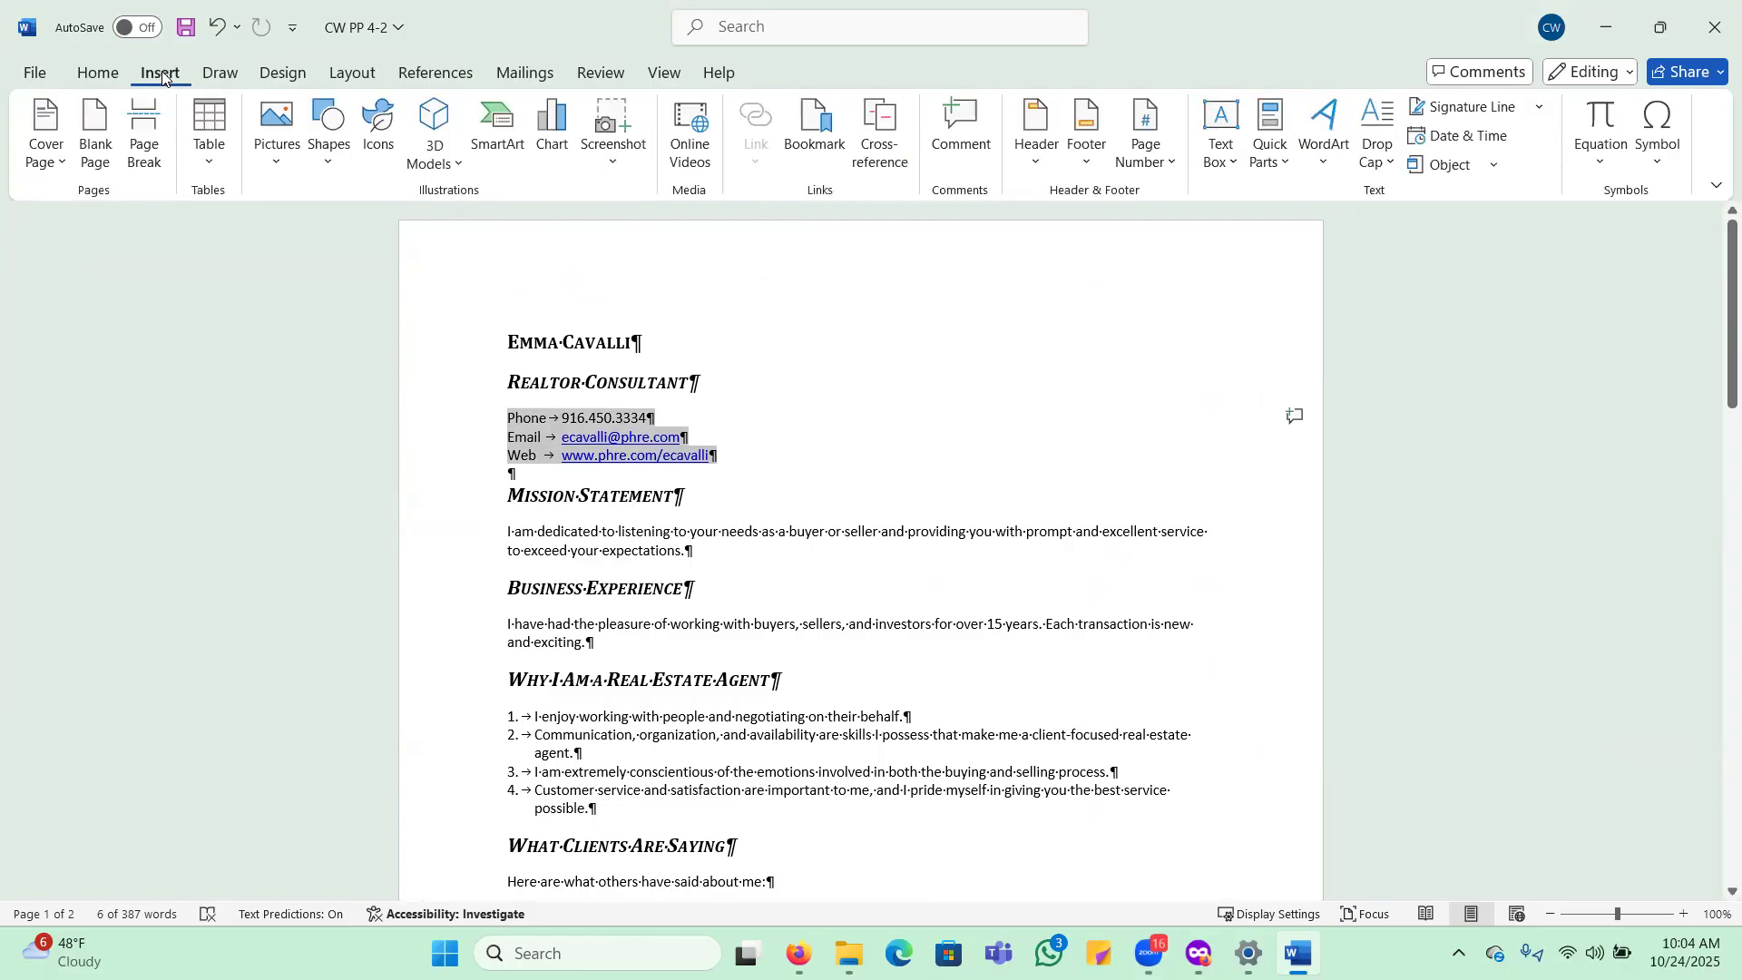
pyautogui.click(216, 152)
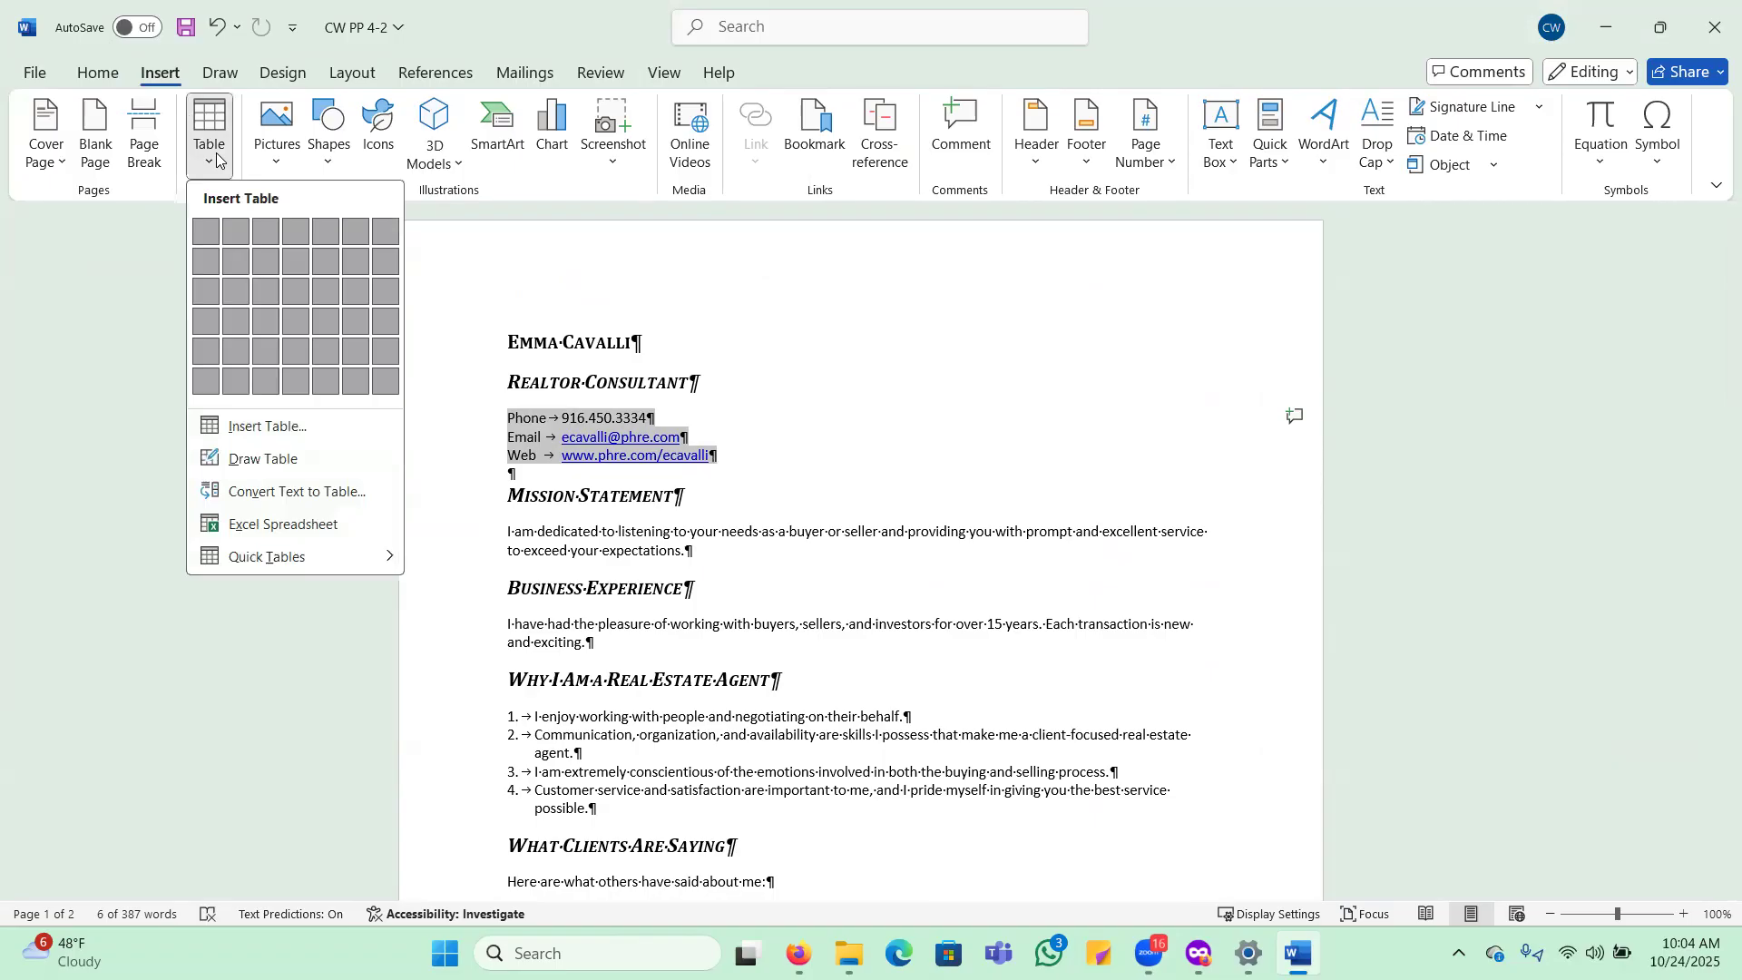
pyautogui.click(264, 496)
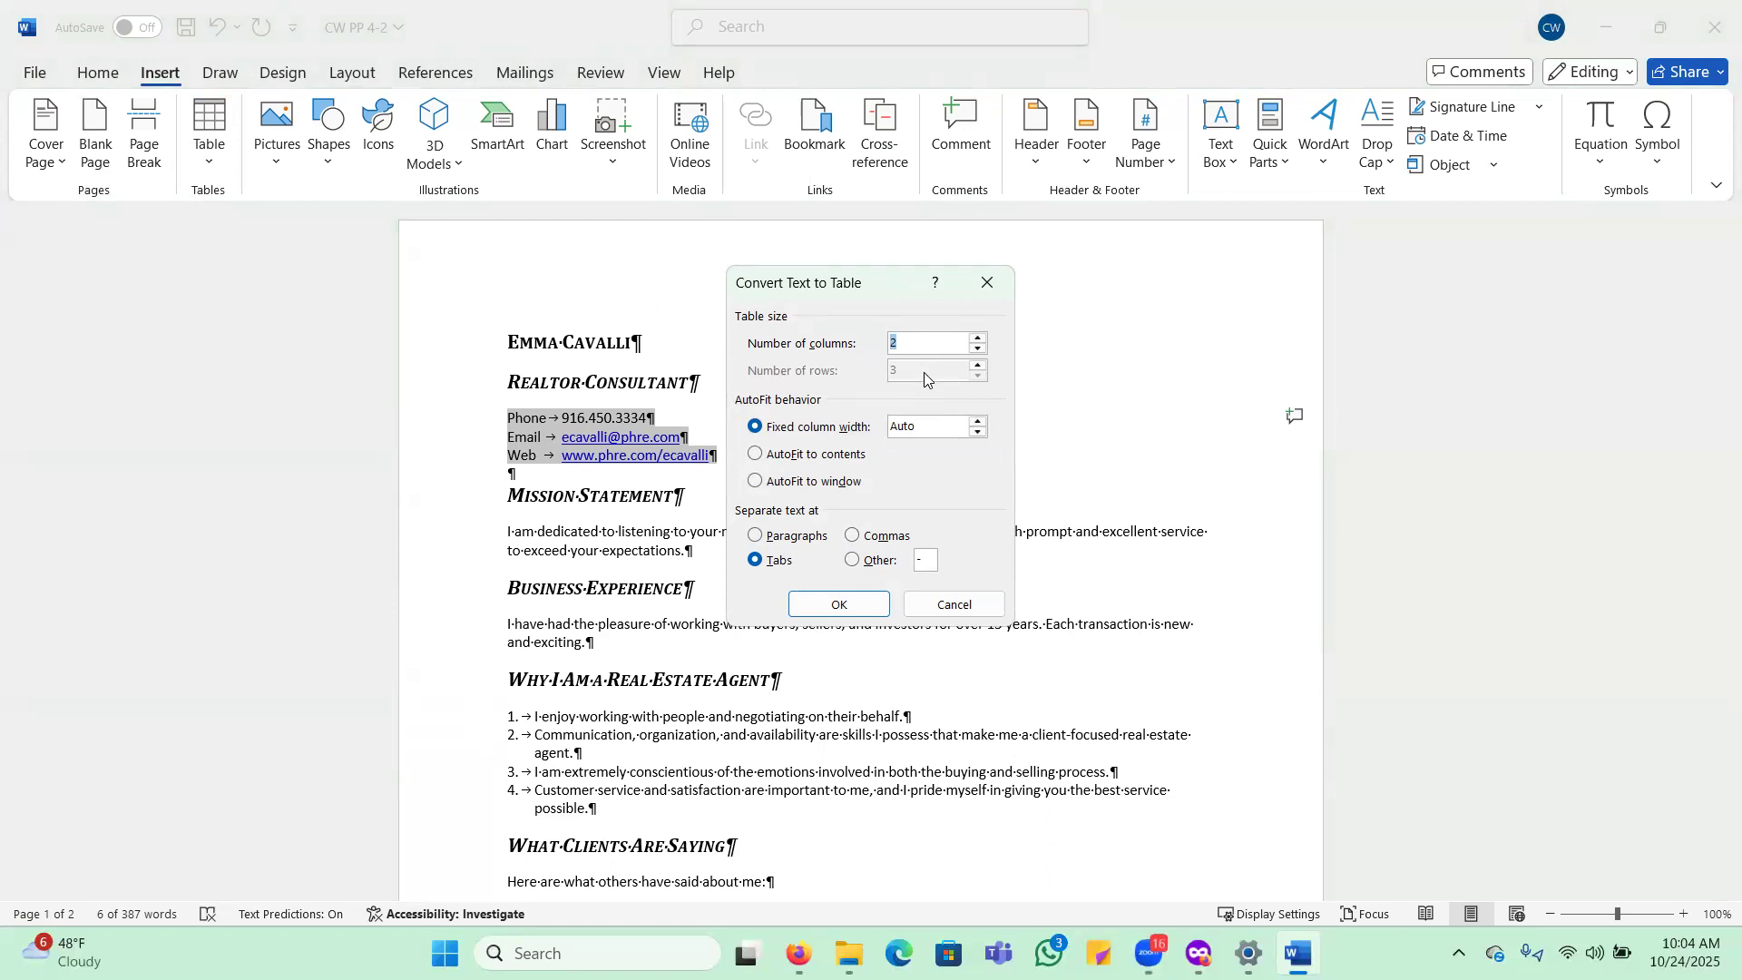
pyautogui.click(755, 455)
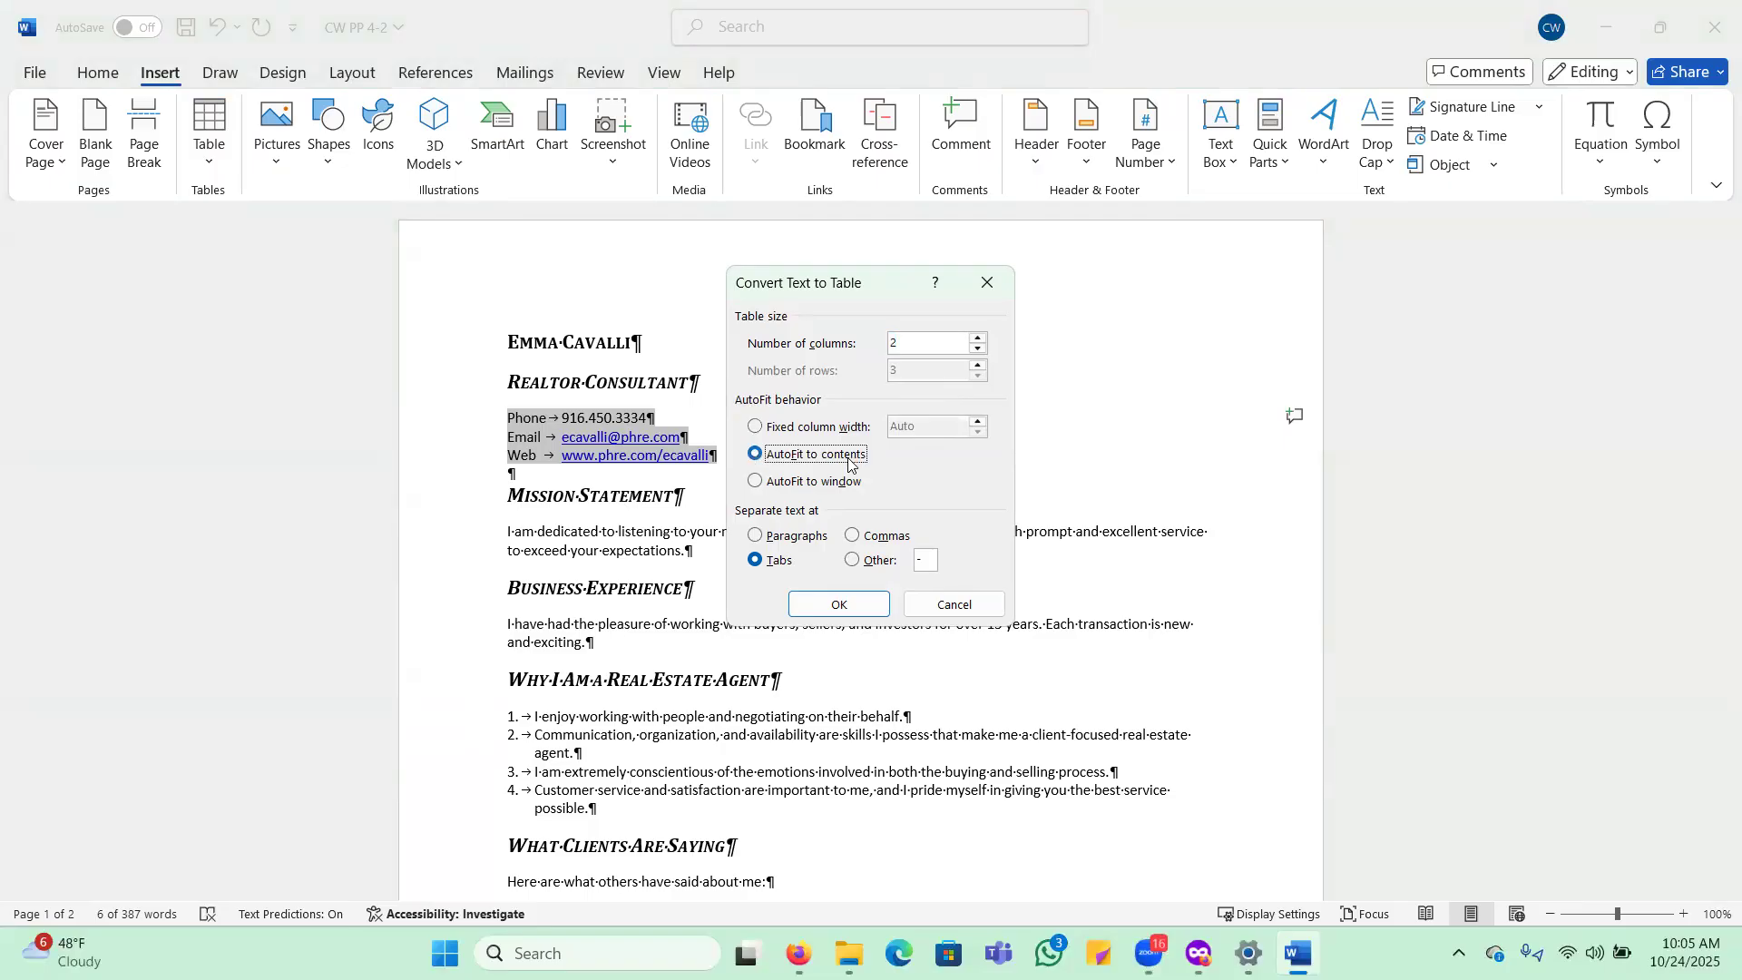
pyautogui.click(856, 606)
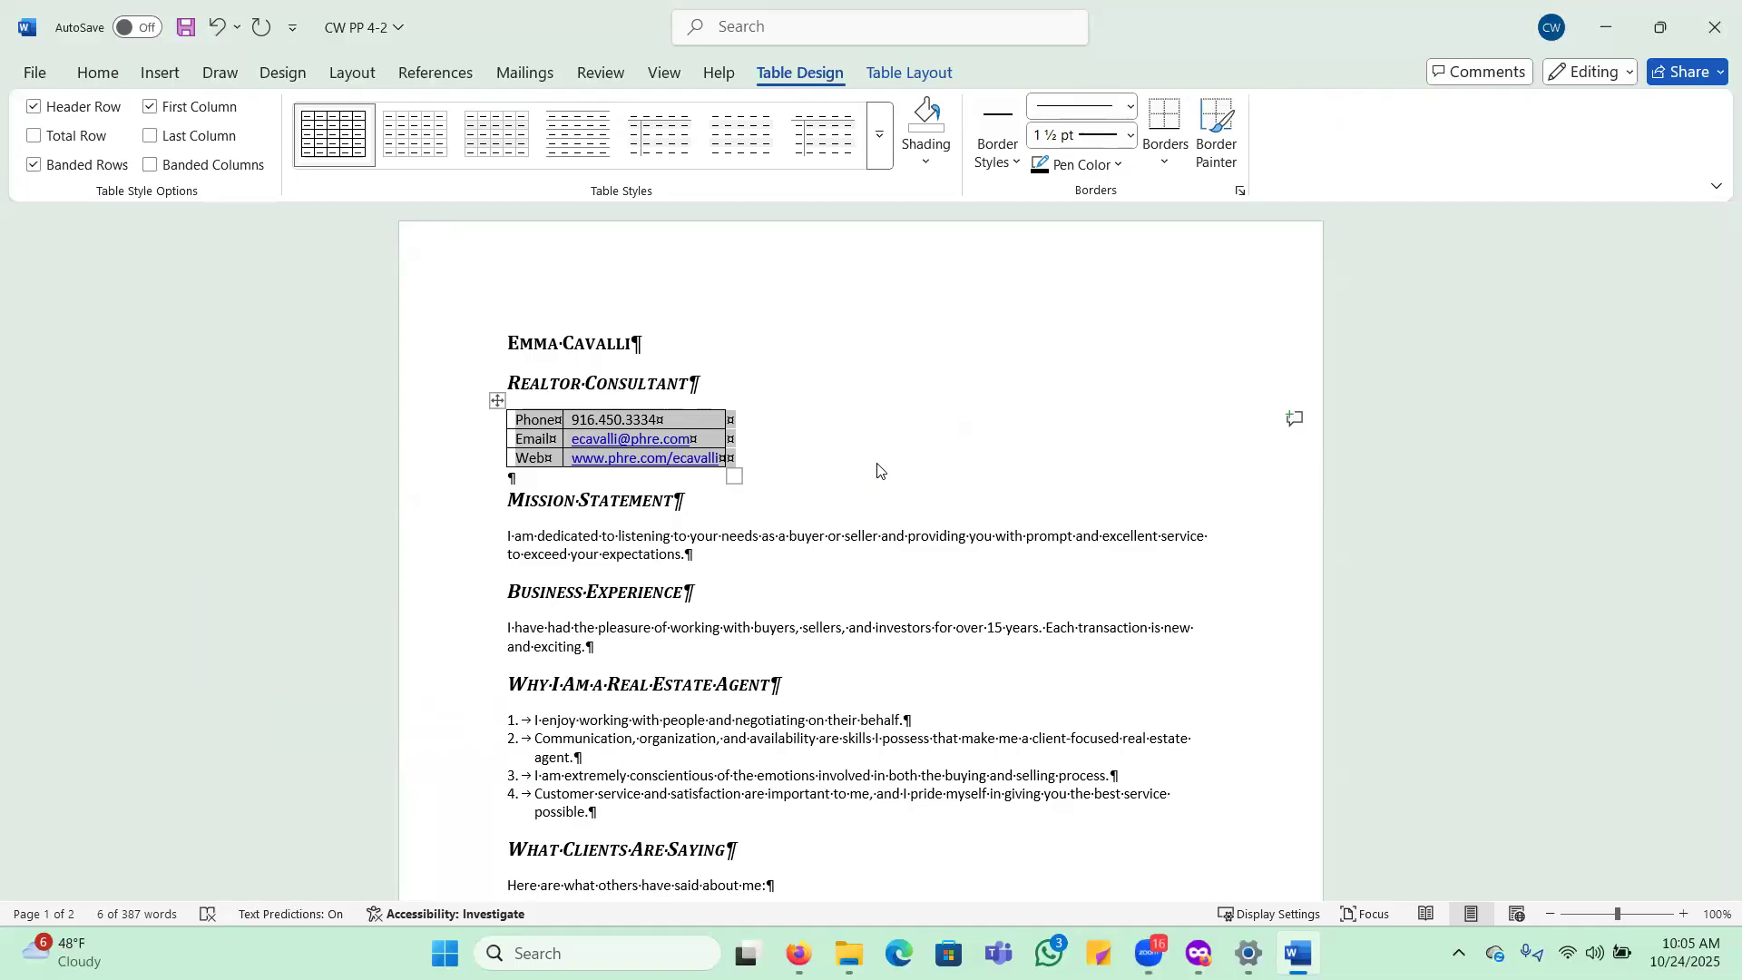
pyautogui.click(813, 387)
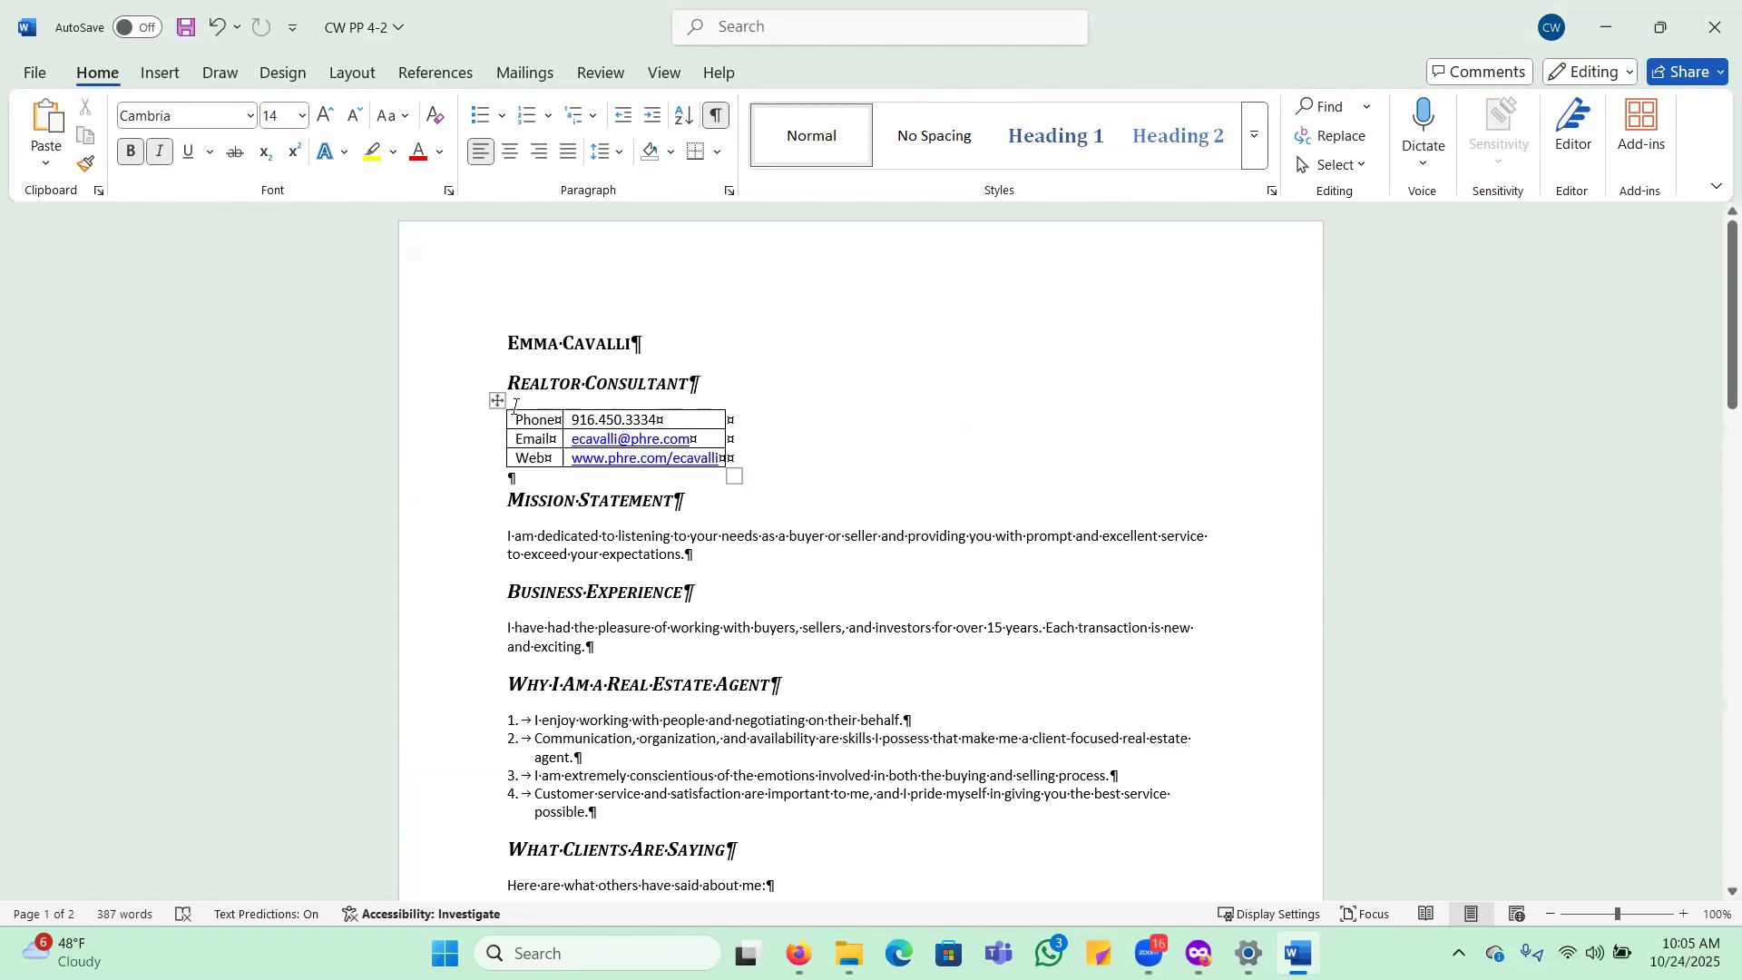
# Remove all borders from the contact information table and add 1 ½ pt top and bottom borders.
pyautogui.click(496, 399)
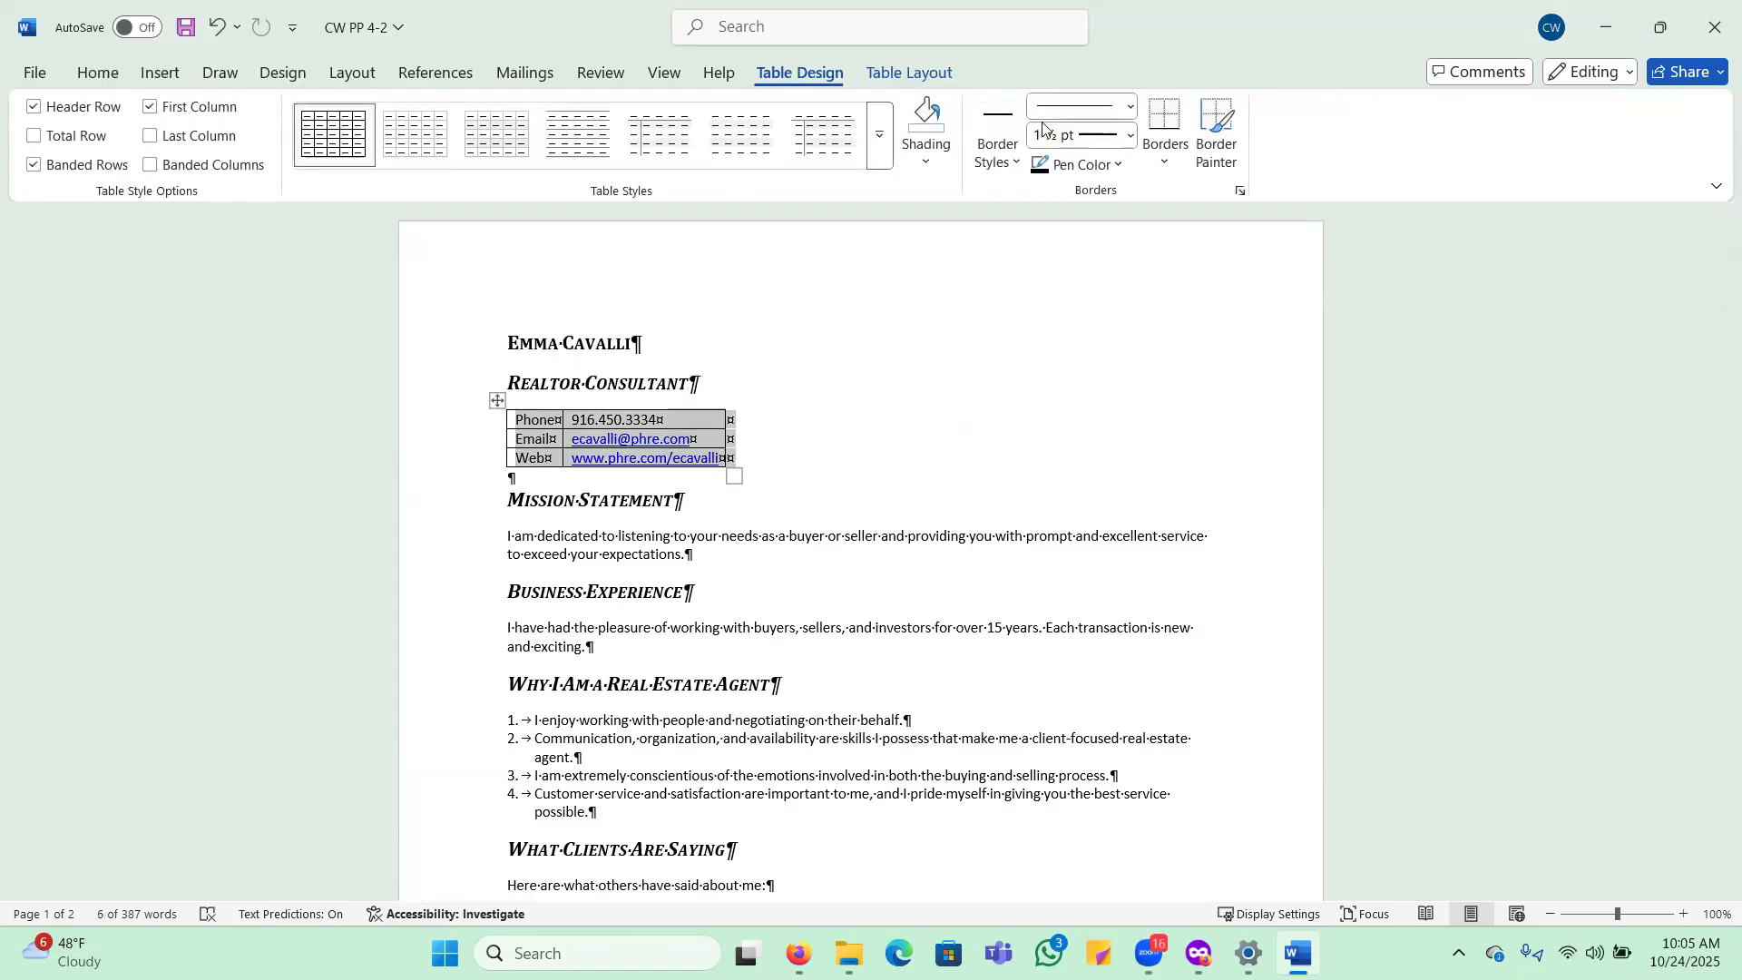
pyautogui.click(1166, 164)
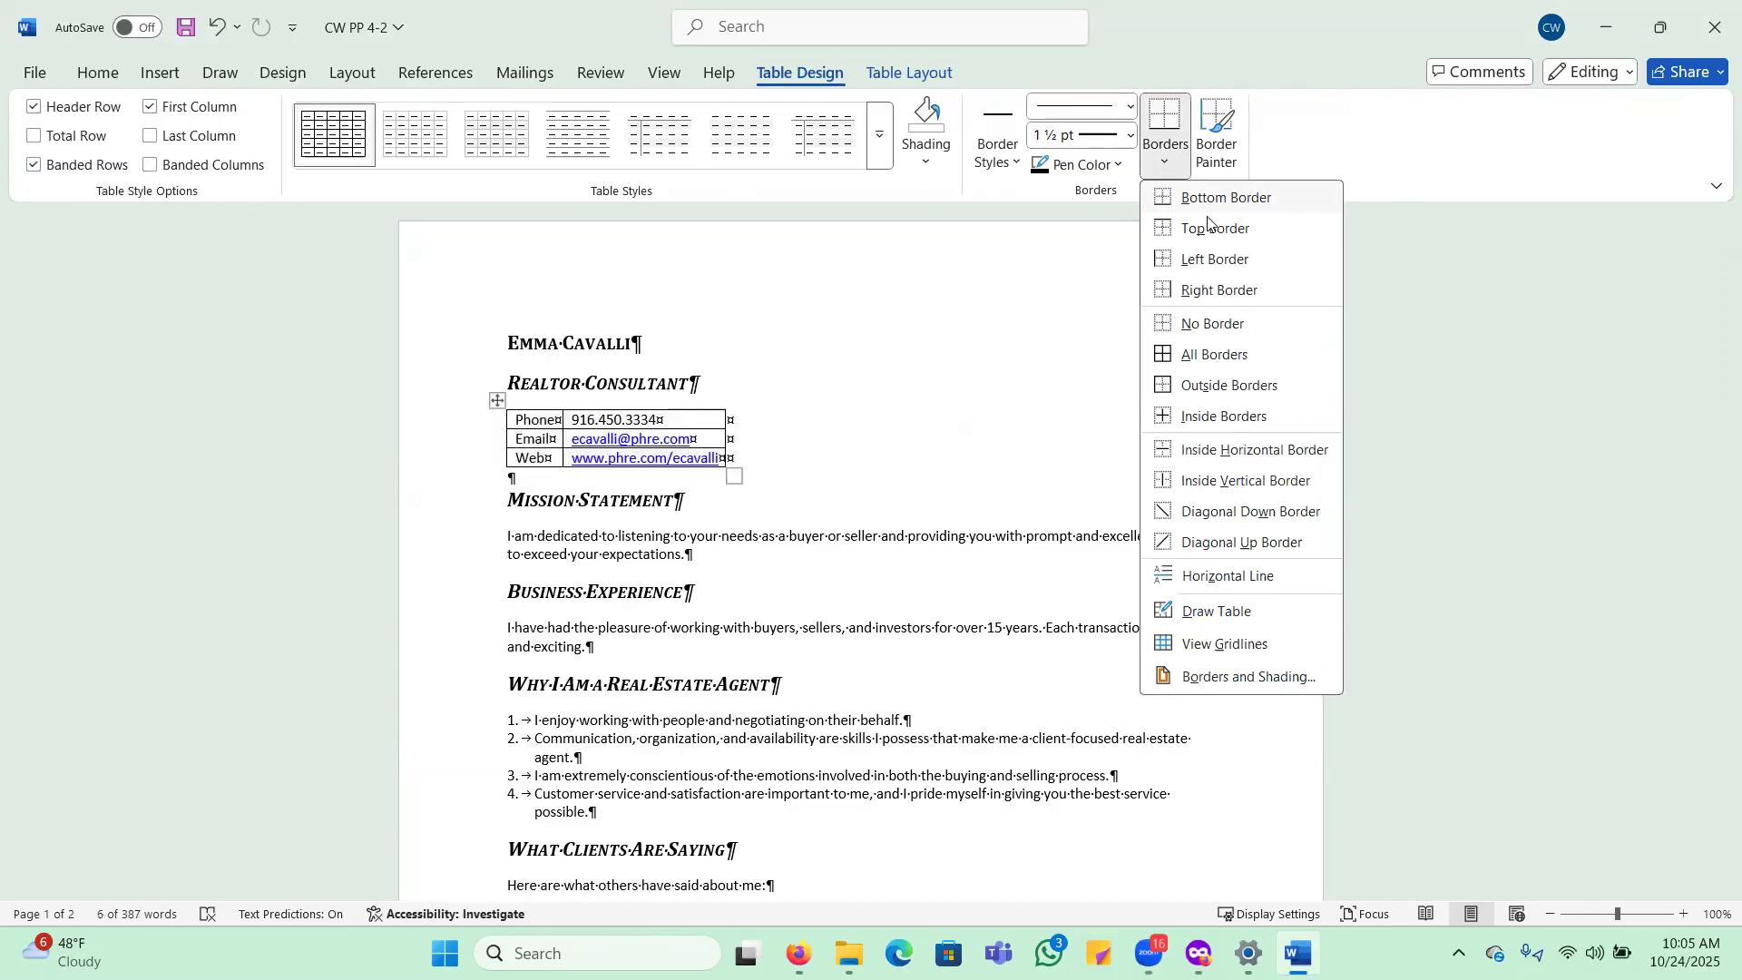
pyautogui.click(1219, 327)
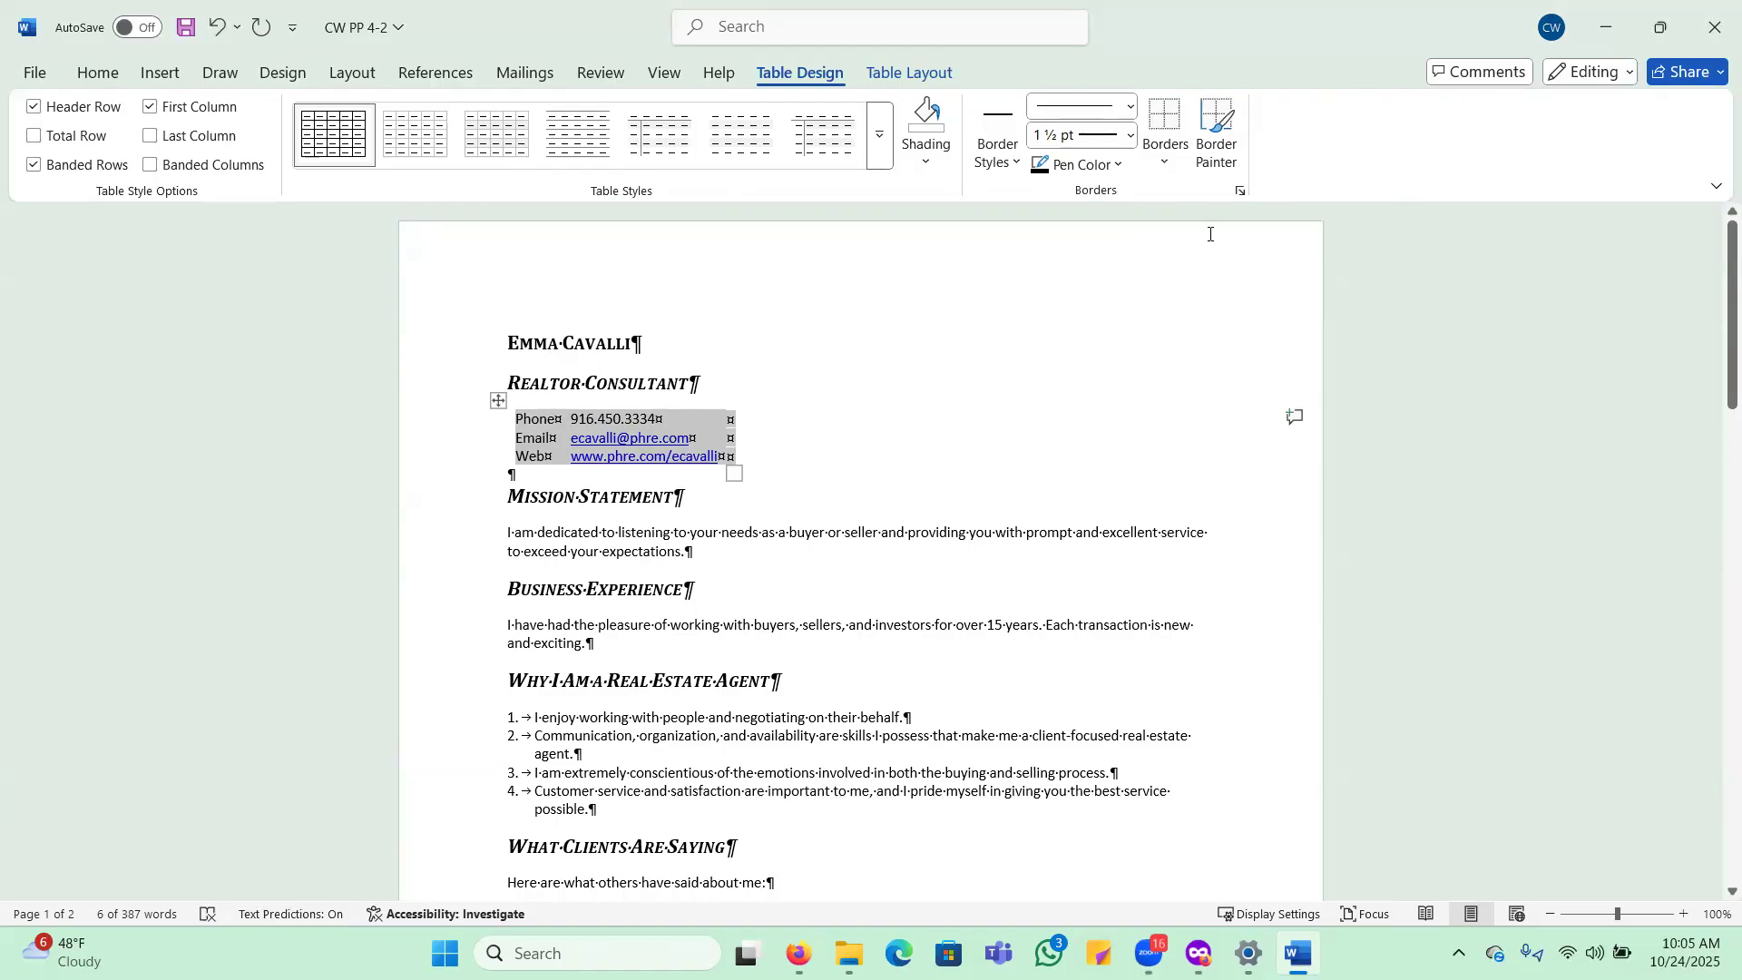
pyautogui.click(1168, 160)
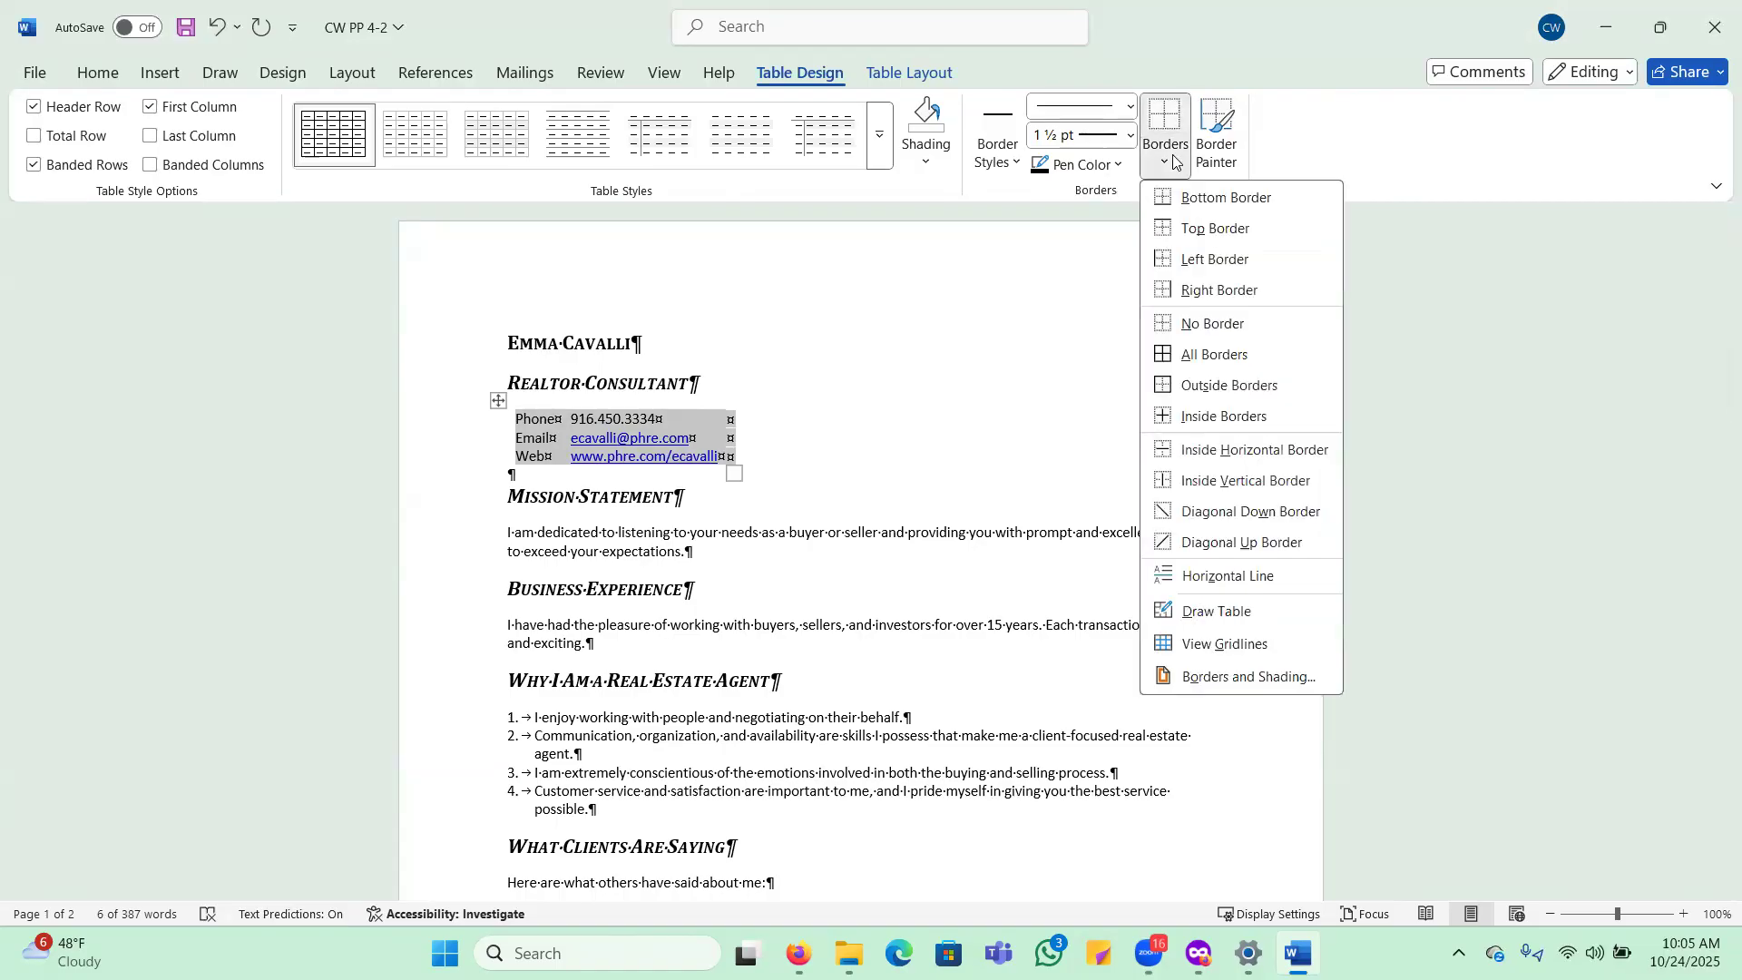
pyautogui.click(1199, 230)
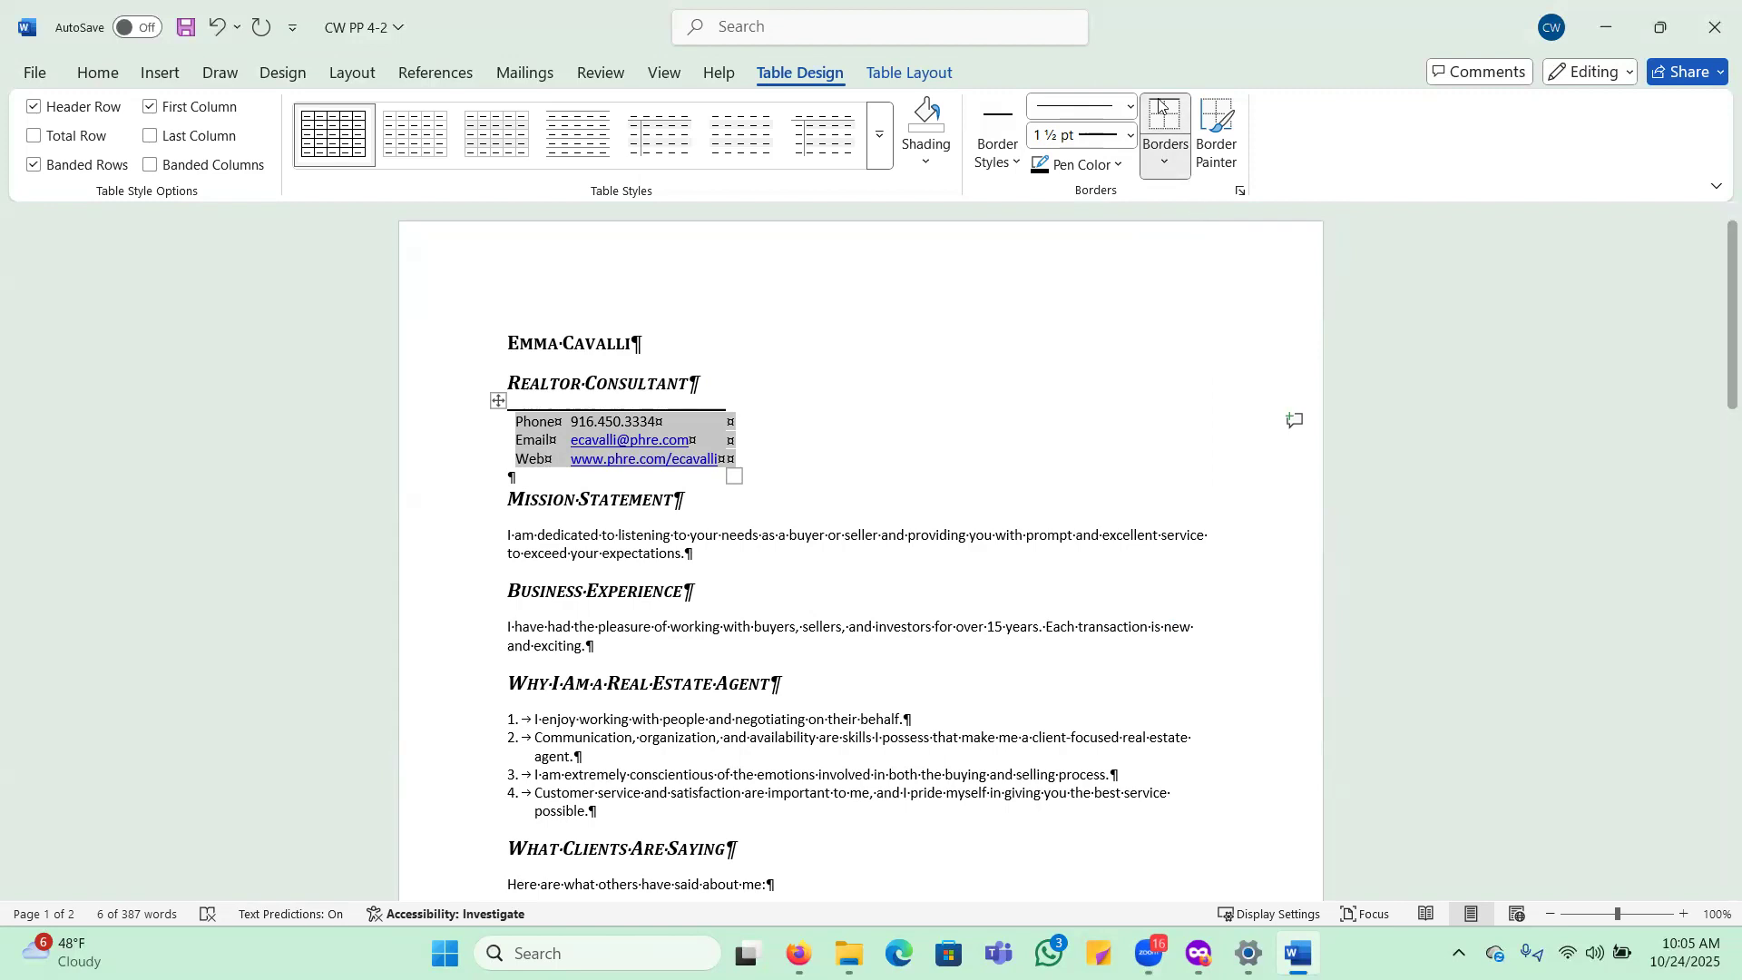
pyautogui.click(1165, 161)
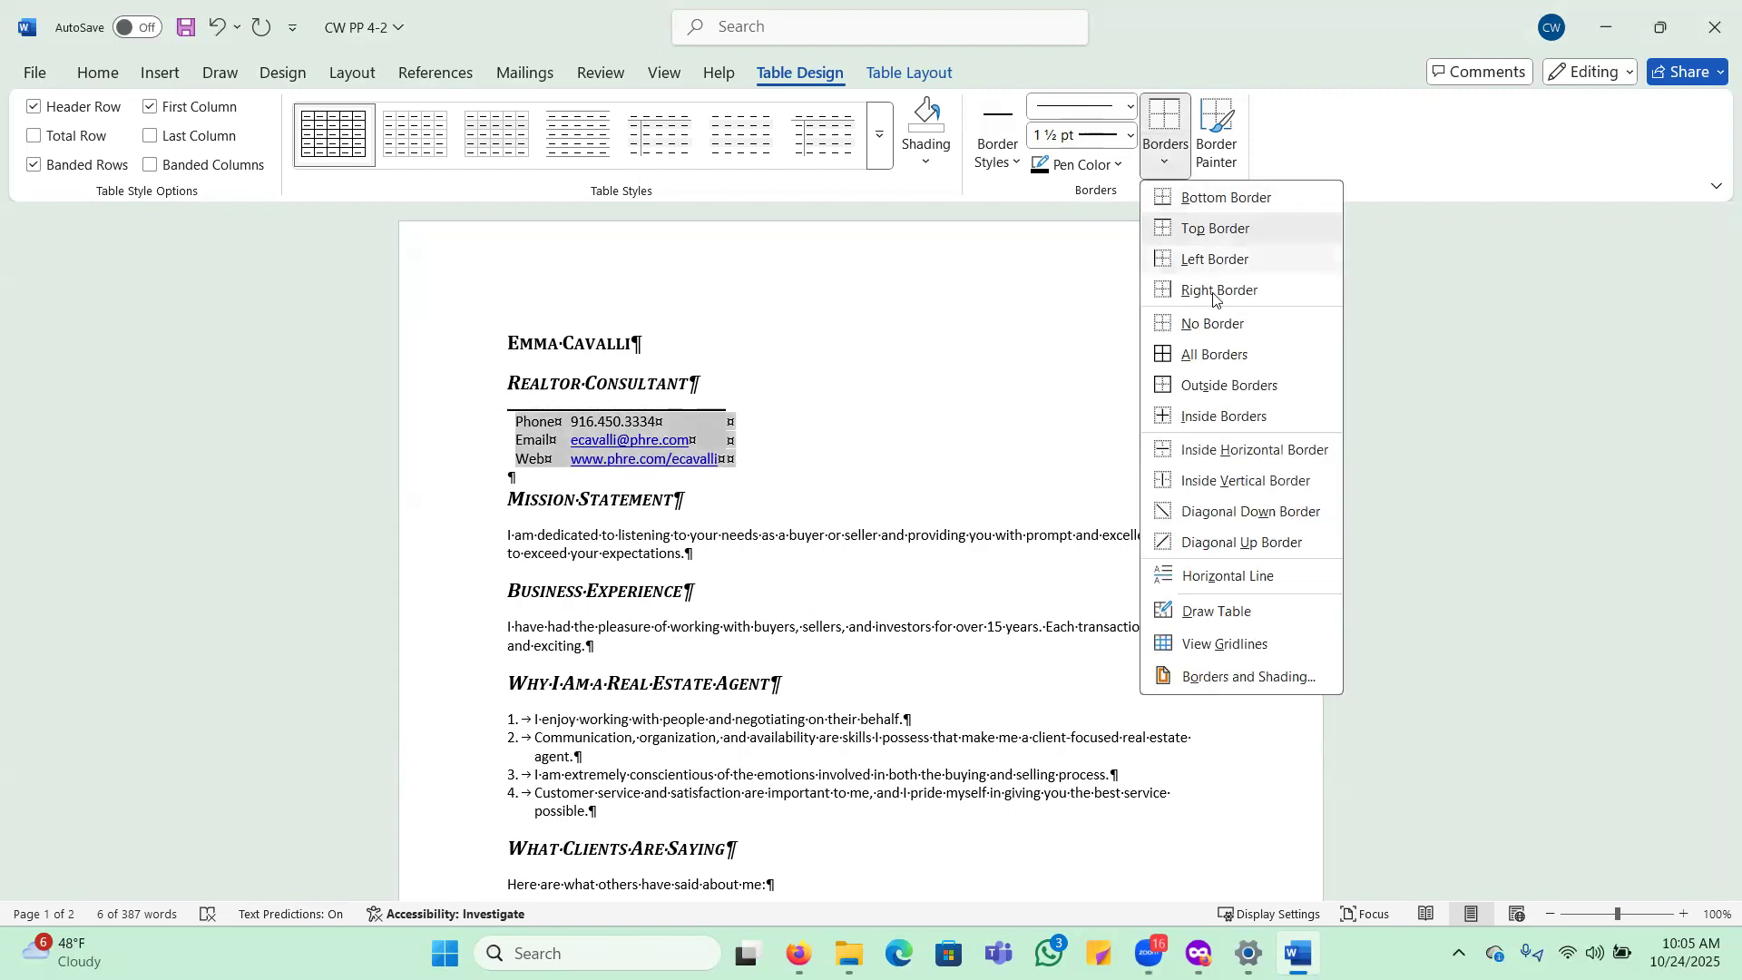
pyautogui.click(1210, 194)
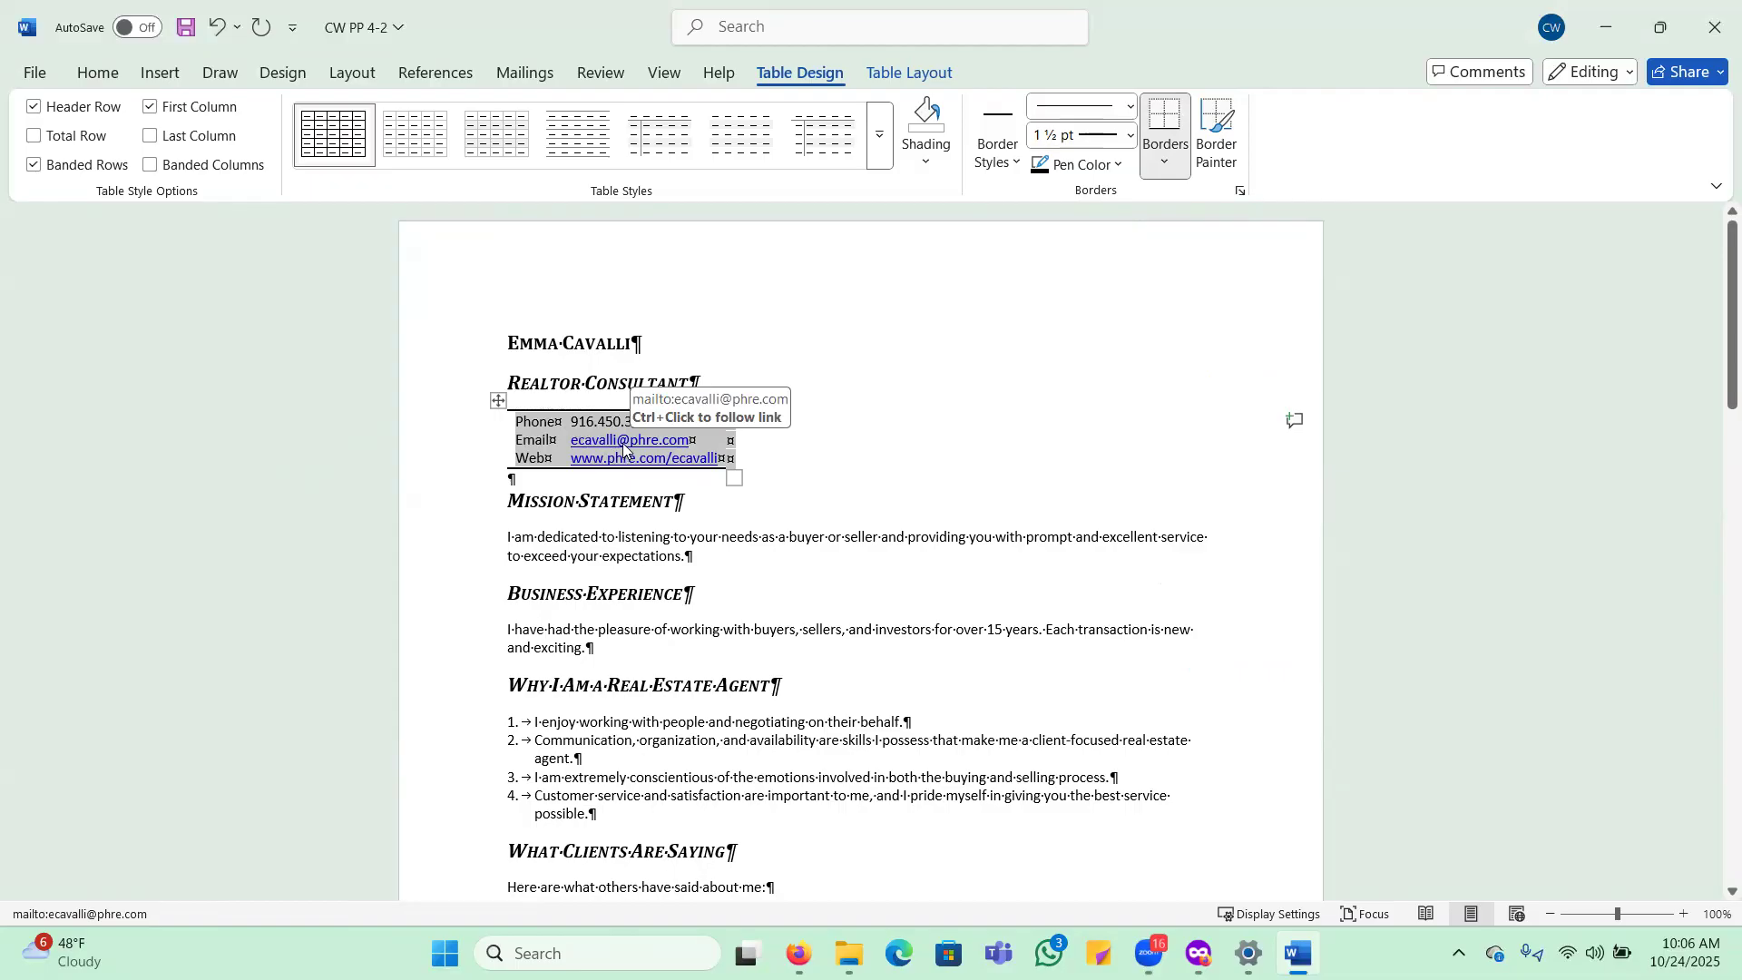
# Shade the contact information table with the lightest green theme color, turn on table gridlines and deselect the table.
pyautogui.click(925, 166)
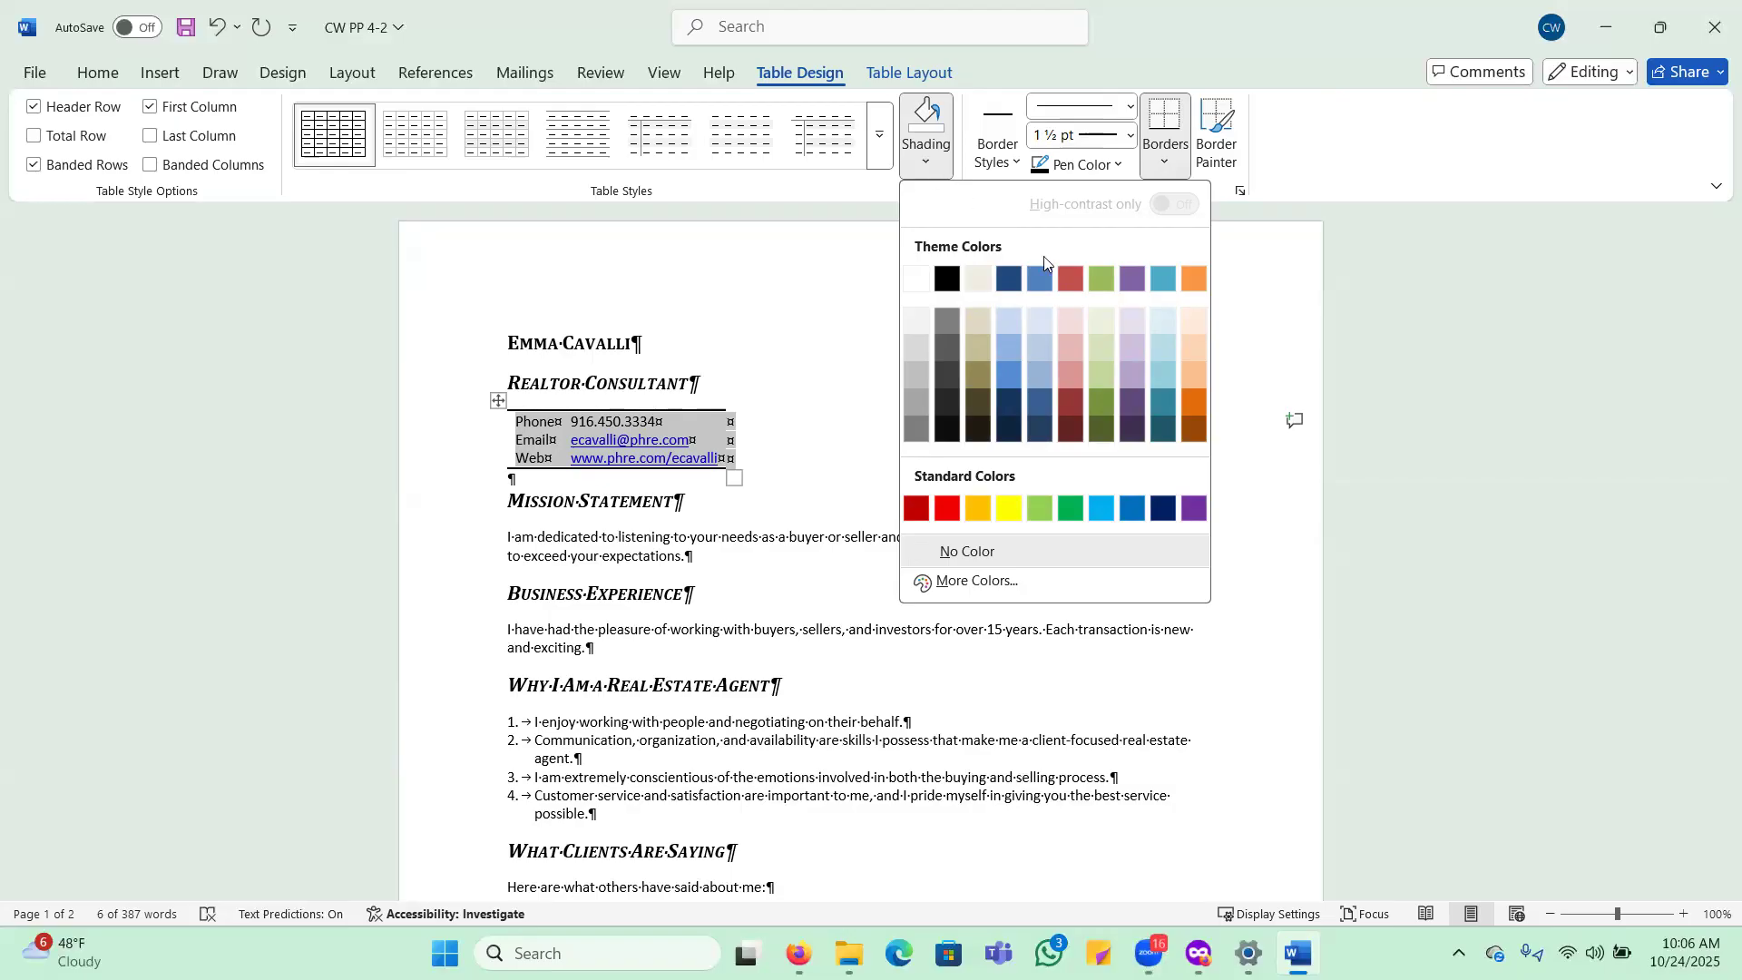
pyautogui.click(1100, 323)
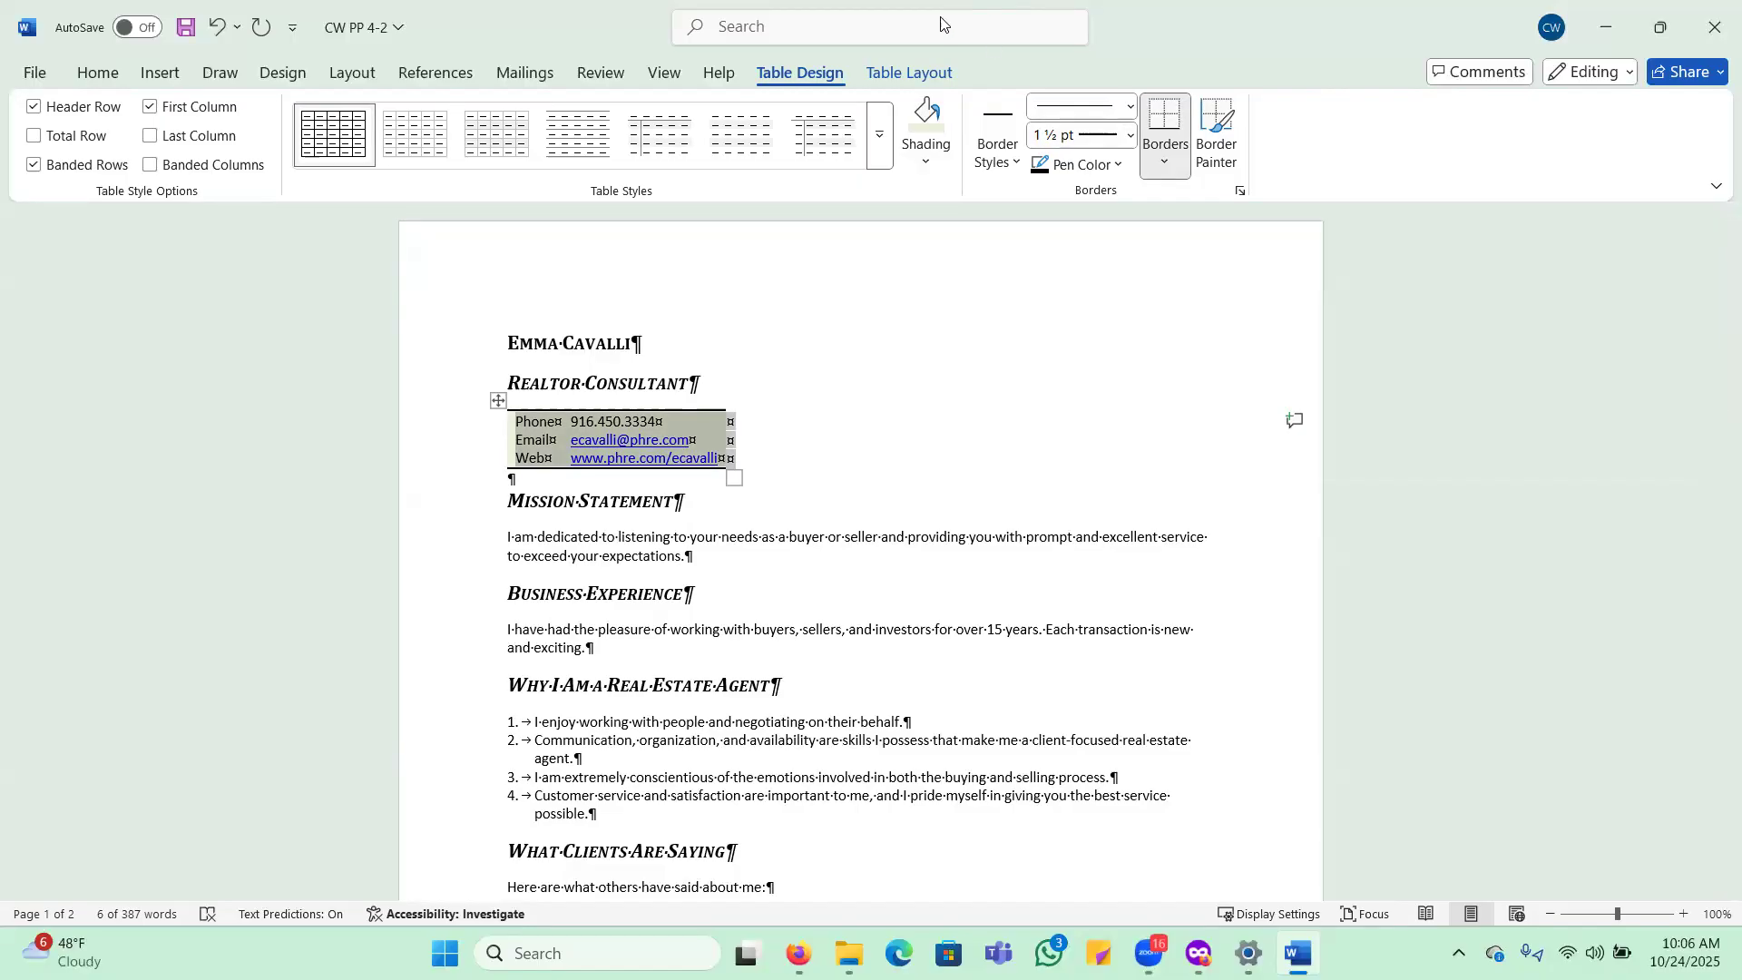
pyautogui.click(912, 75)
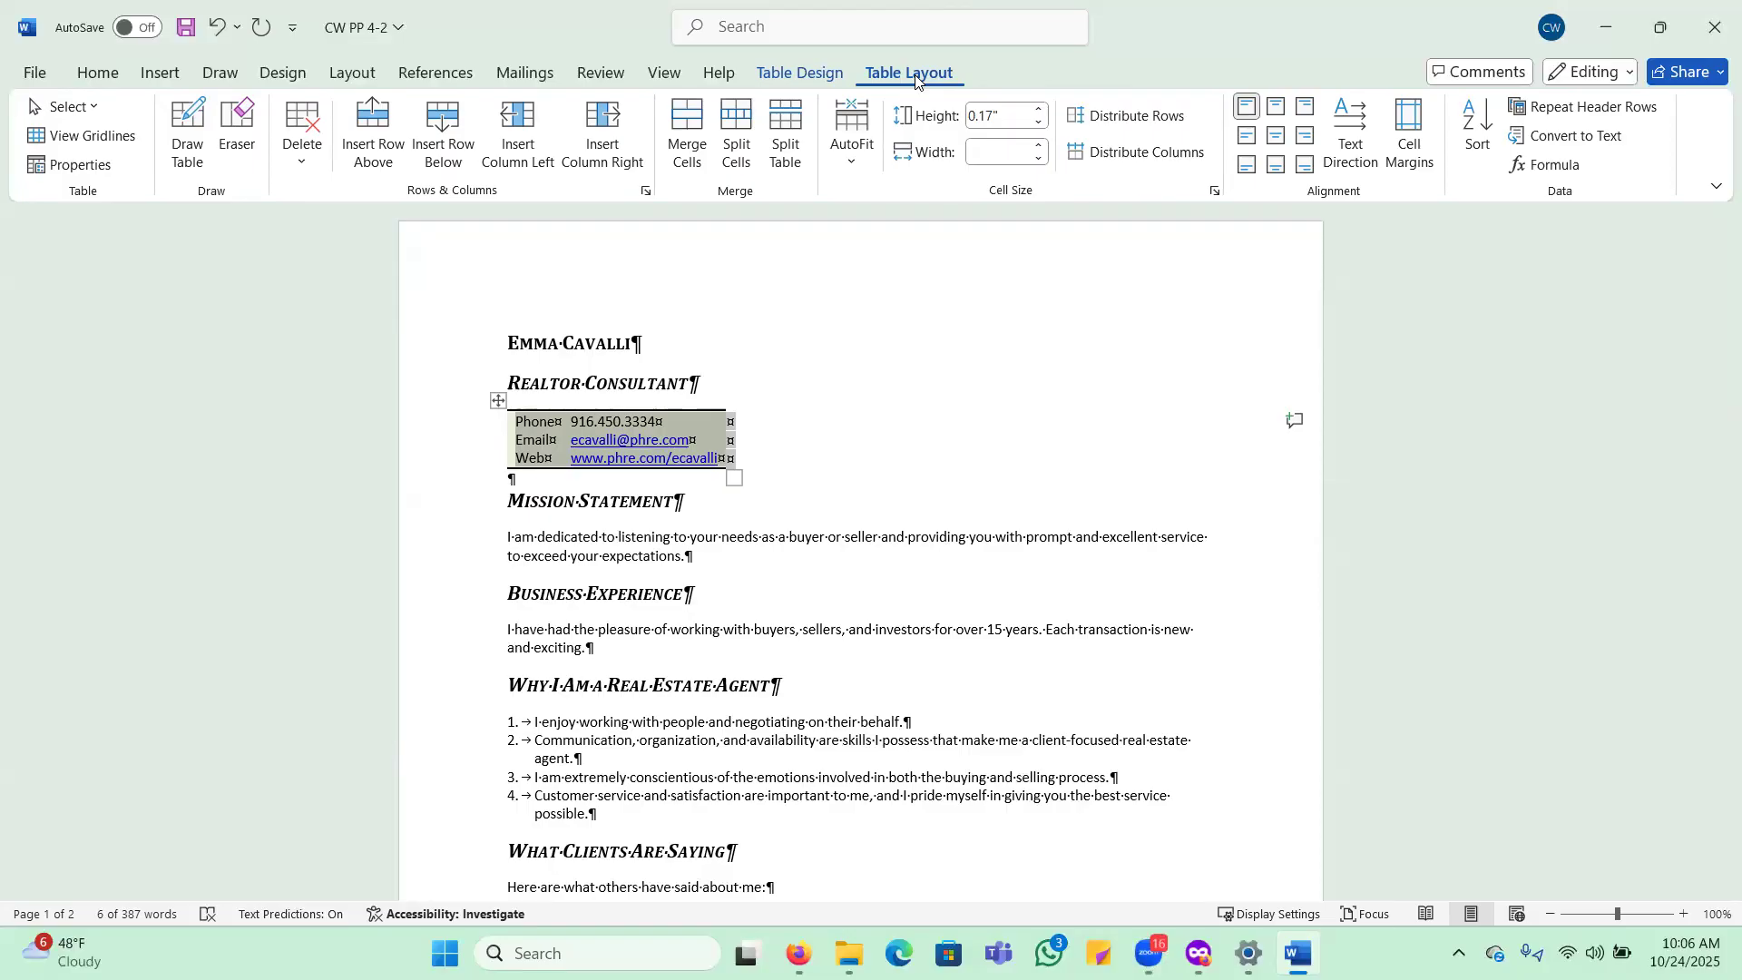
pyautogui.click(82, 135)
pyautogui.click(899, 361)
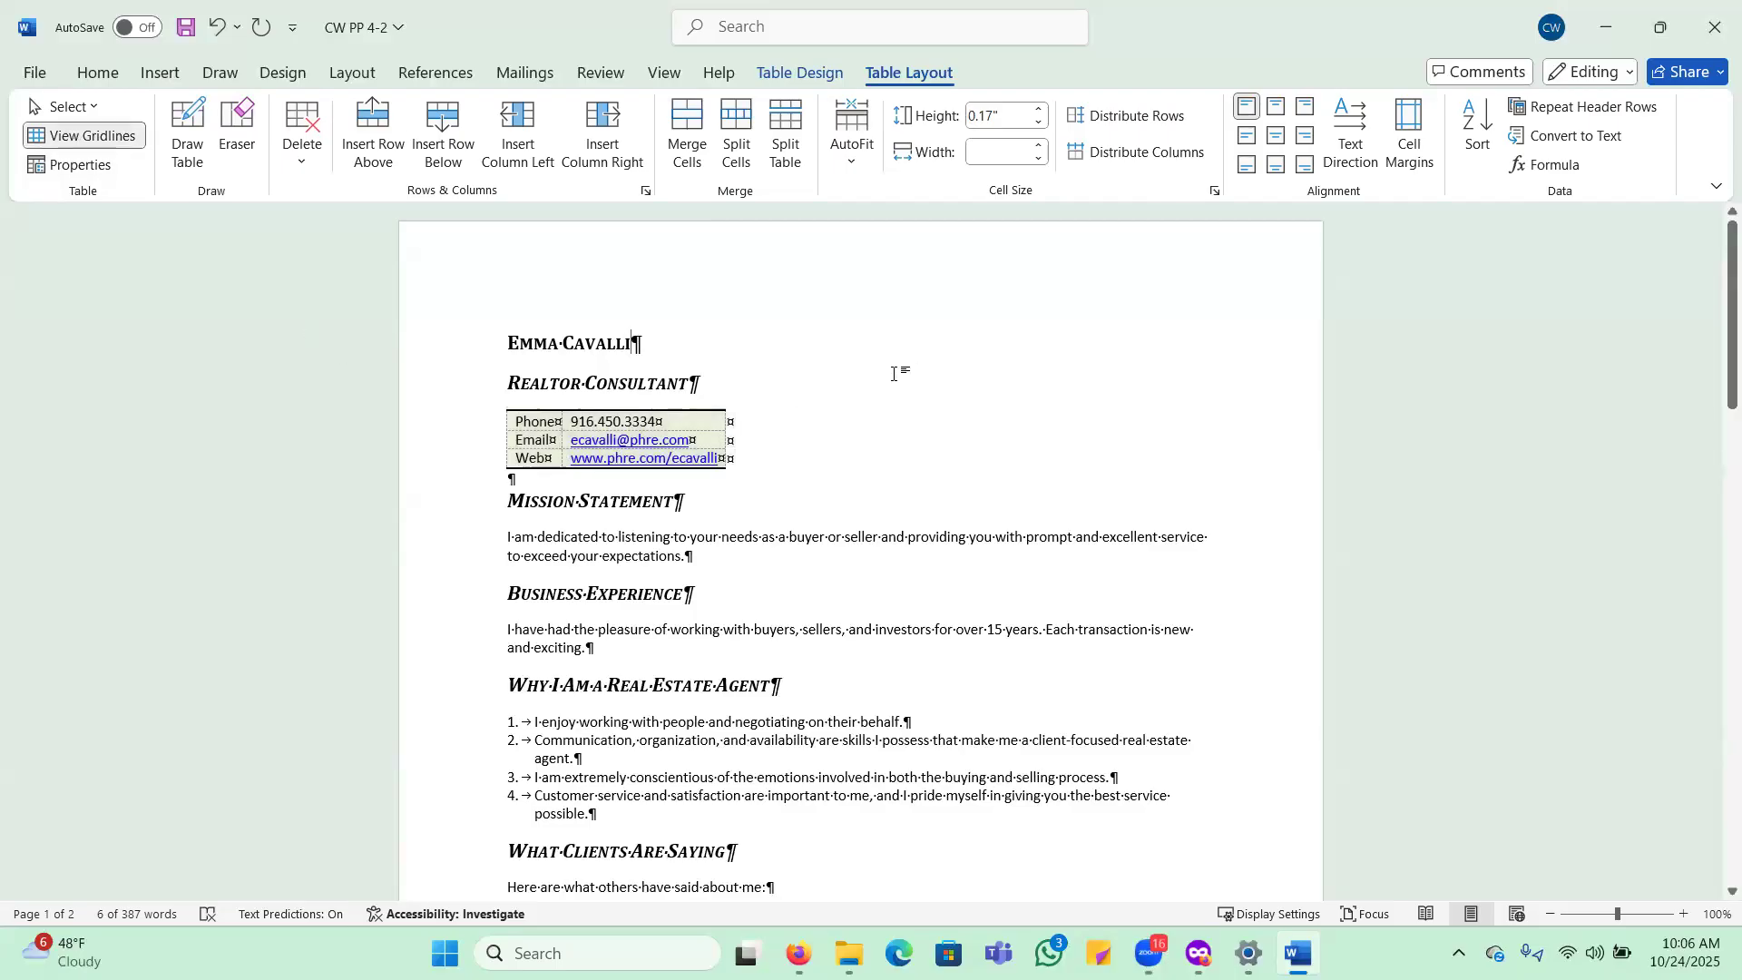